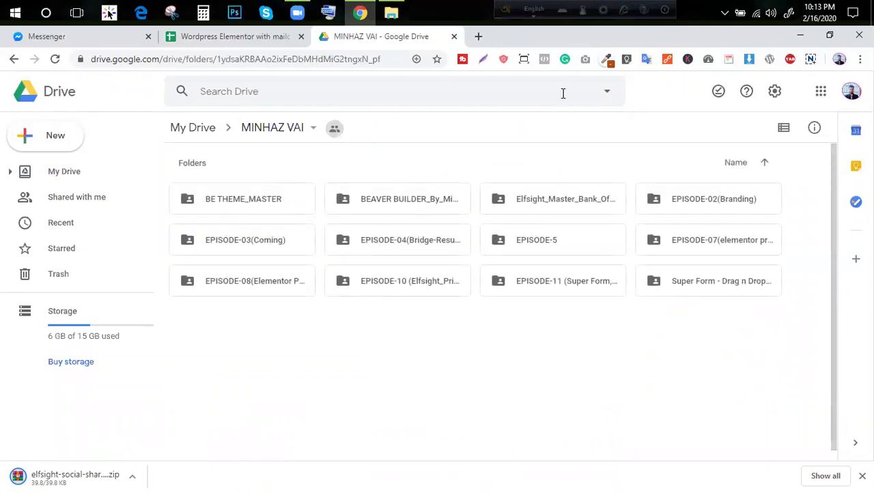
Open a new blank tab and close the Google Drive tab
{"action": "left_click", "coordinate": [481, 39]}
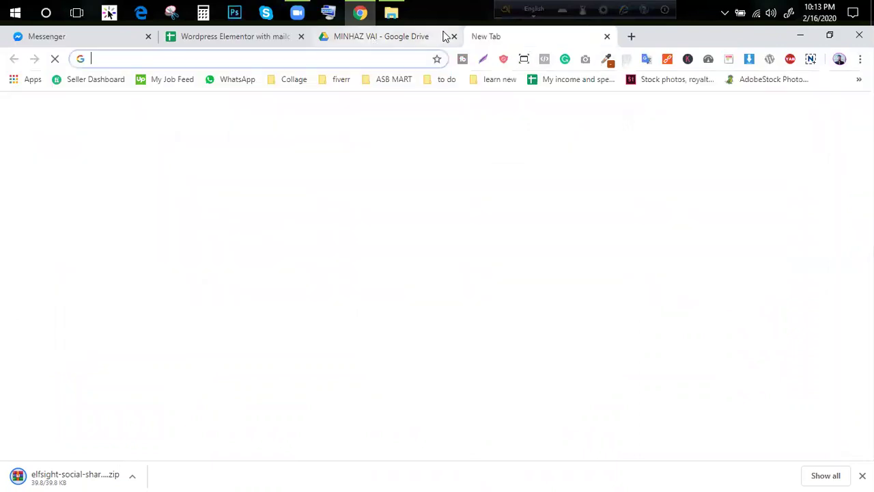
{"action": "left_click", "coordinate": [442, 36]}
{"action": "left_click", "coordinate": [489, 37]}
{"action": "left_click", "coordinate": [454, 36]}
Enter the asbmart.xyz/demo02 address in the new tab and load it
{"action": "left_click", "coordinate": [252, 60]}
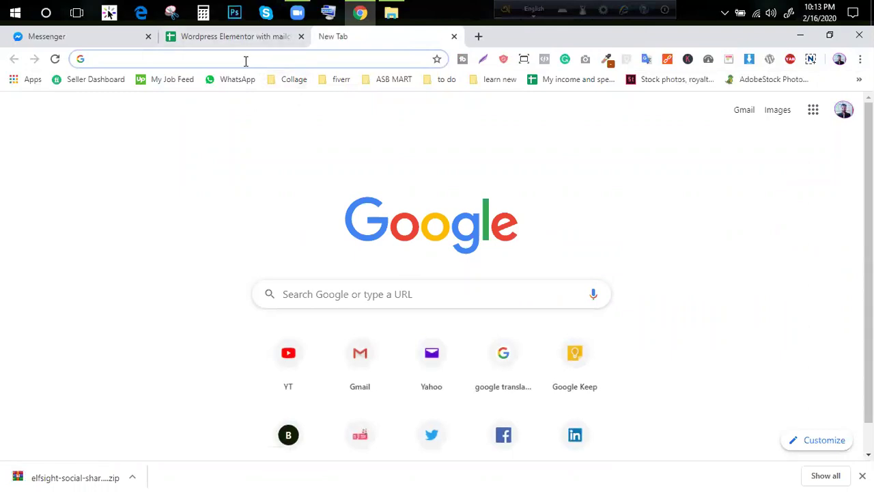
{"action": "type", "text": "as"}
{"action": "key", "text": "BackSpace"}
{"action": "key", "text": "BackSpace"}
{"action": "type", "text": "as"}
{"action": "key", "text": "Right"}
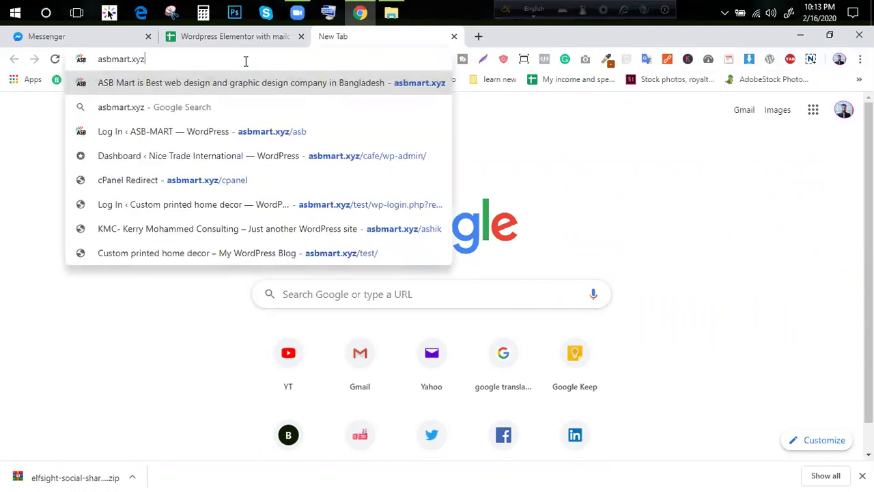
{"action": "type", "text": "/de"}
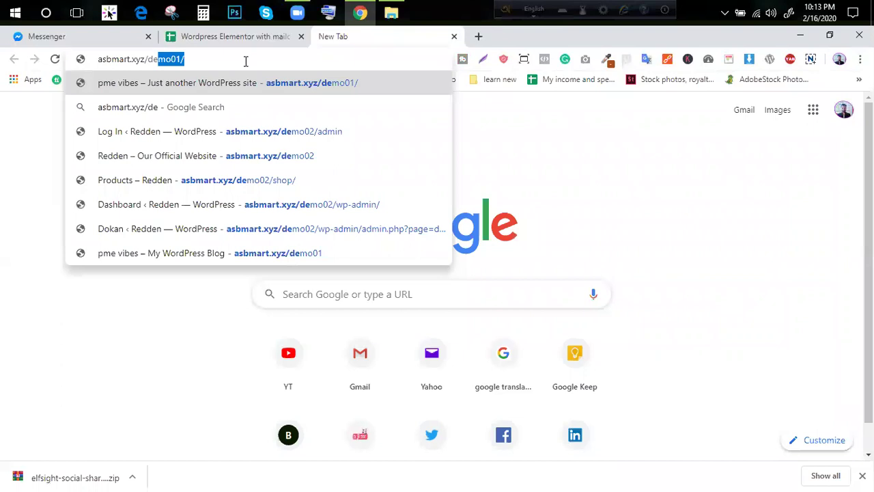
{"action": "type", "text": "mo"}
{"action": "type", "text": "01"}
{"action": "key", "text": "BackSpace"}
{"action": "type", "text": "2"}
{"action": "key", "text": "Return"}
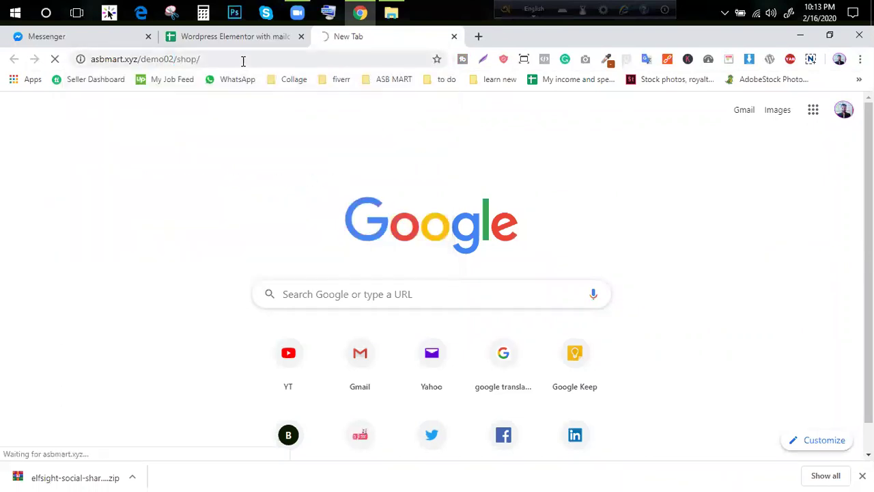
Trim the address to asbmart.xyz/demo02/ and load the site home page
{"action": "left_click", "coordinate": [242, 61]}
{"action": "left_click", "coordinate": [259, 59]}
{"action": "key", "text": "BackSpace"}
{"action": "key", "text": "BackSpace"}
{"action": "key", "text": "BackSpace"}
{"action": "key", "text": "BackSpace"}
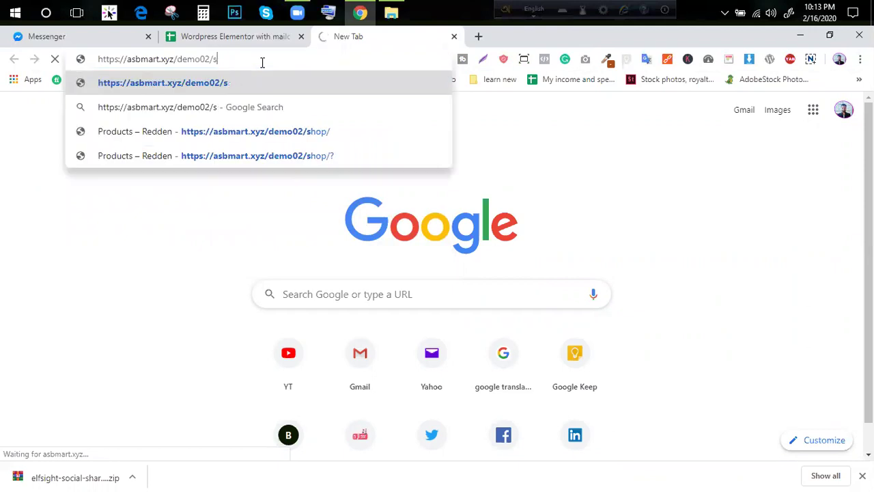
{"action": "key", "text": "BackSpace"}
{"action": "key", "text": "Return"}
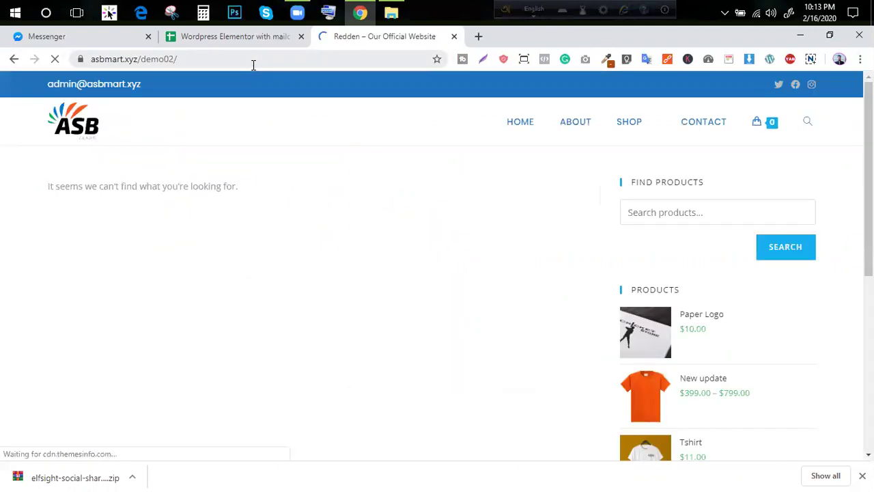
Change the address to asbmart.xyz/demo02/wp-admin and load the login page
{"action": "left_click", "coordinate": [257, 57]}
{"action": "left_click", "coordinate": [328, 58]}
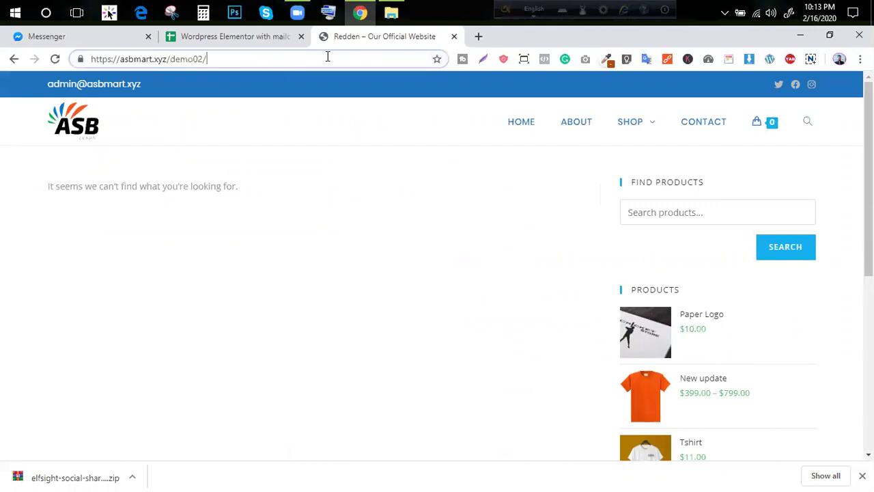
{"action": "type", "text": "wo"}
{"action": "key", "text": "BackSpace"}
{"action": "type", "text": "pad-"}
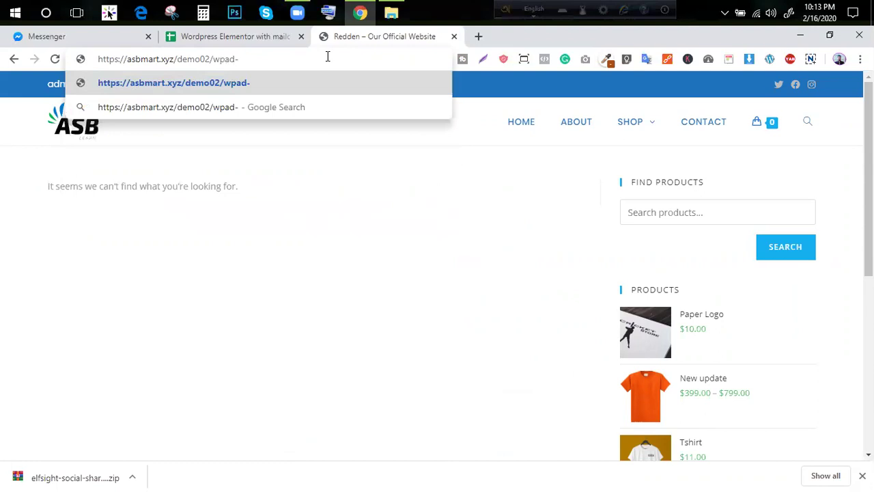
{"action": "key", "text": "BackSpace"}
{"action": "type", "text": "-admin"}
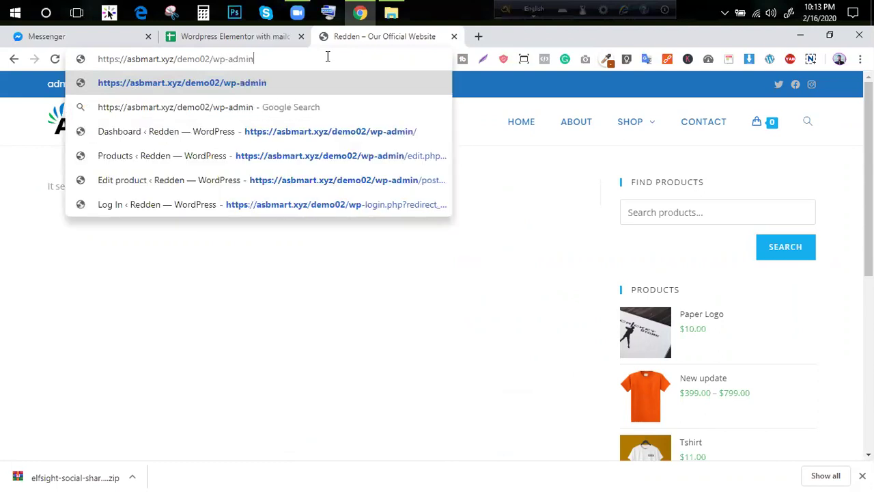
{"action": "key", "text": "Return"}
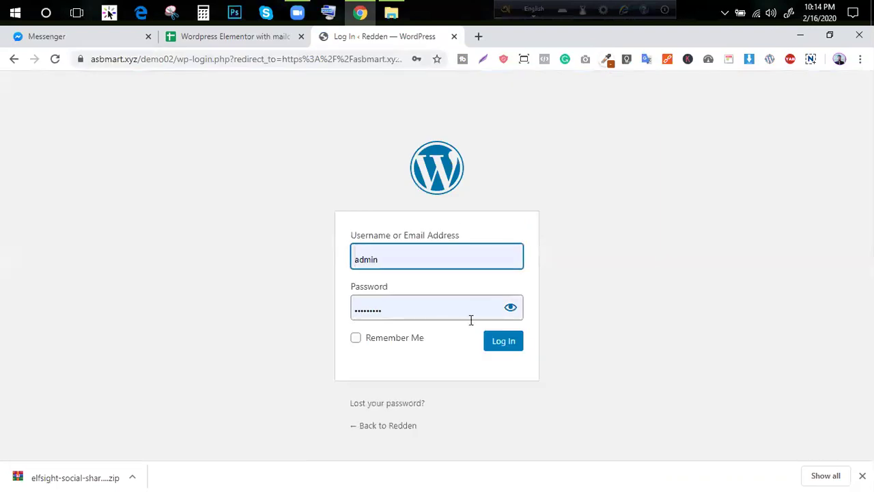
Log in with the saved credentials and check the Redden admin Dashboard
{"action": "left_click", "coordinate": [519, 343]}
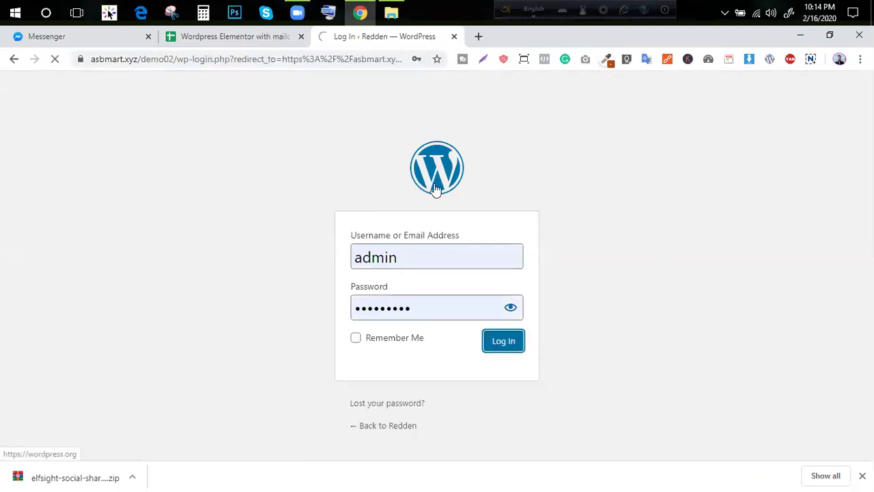
{"action": "left_click", "coordinate": [232, 41]}
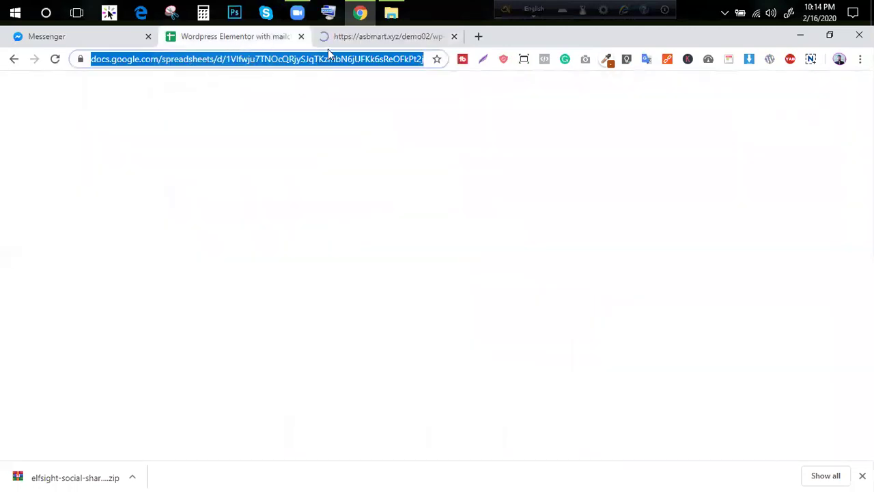
{"action": "left_click", "coordinate": [372, 38]}
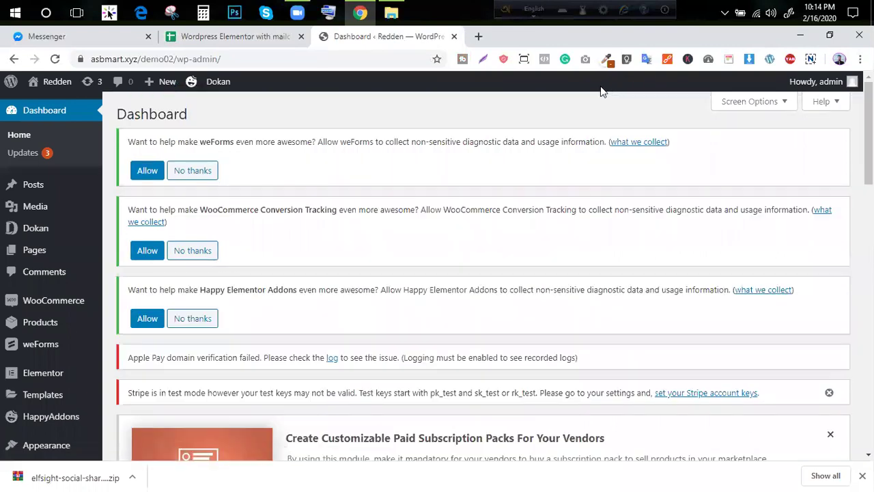
{"action": "scroll", "coordinate": [126, 219], "scroll_direction": "down", "scroll_amount": 2}
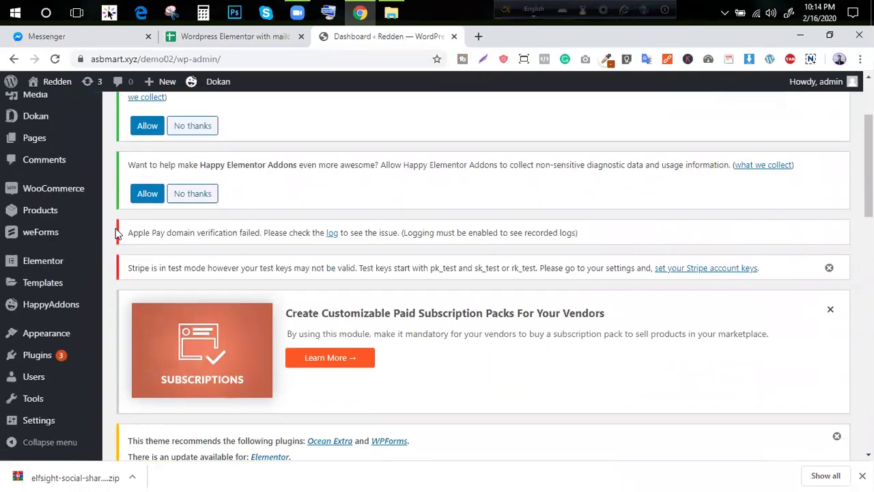
{"action": "scroll", "coordinate": [115, 228], "scroll_direction": "up", "scroll_amount": 2}
Search Google for 'wordpress builder' in a new tab
{"action": "left_click", "coordinate": [478, 37]}
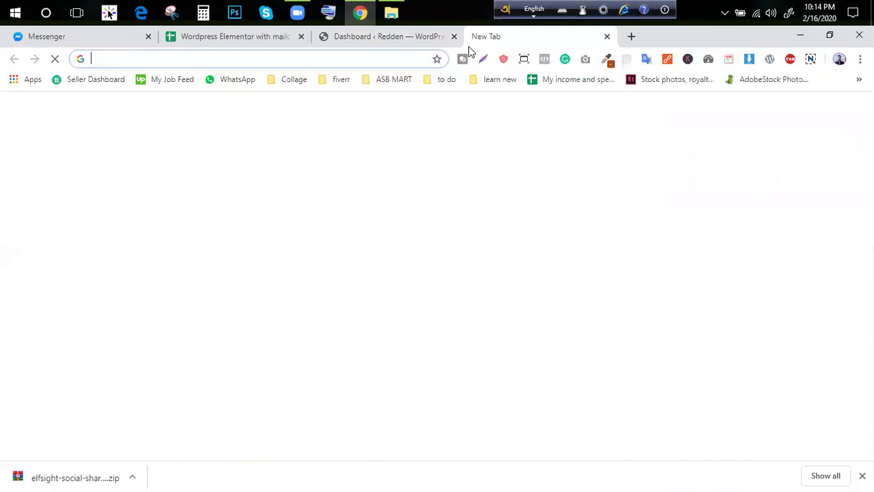
{"action": "type", "text": "wordpress.com"}
{"action": "key", "text": "BackSpace"}
{"action": "key", "text": "BackSpace"}
{"action": "key", "text": "BackSpace"}
{"action": "key", "text": "BackSpace"}
{"action": "type", "text": "bi"}
{"action": "key", "text": "BackSpace"}
{"action": "type", "text": "ui"}
{"action": "key", "text": "Down"}
{"action": "key", "text": "Return"}
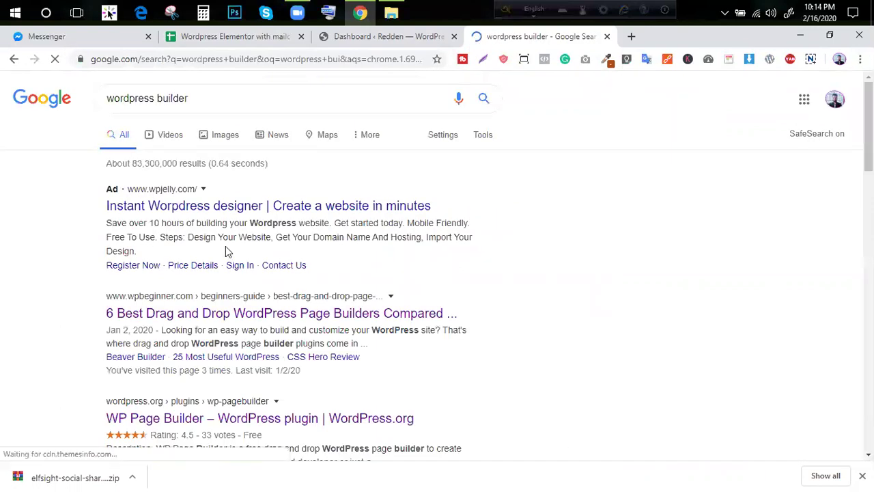
Open the wpbeginner '6 best page builders' article in its own tab and skim it
{"action": "scroll", "coordinate": [232, 250], "scroll_direction": "down", "scroll_amount": 1}
{"action": "middle_click", "coordinate": [232, 250]}
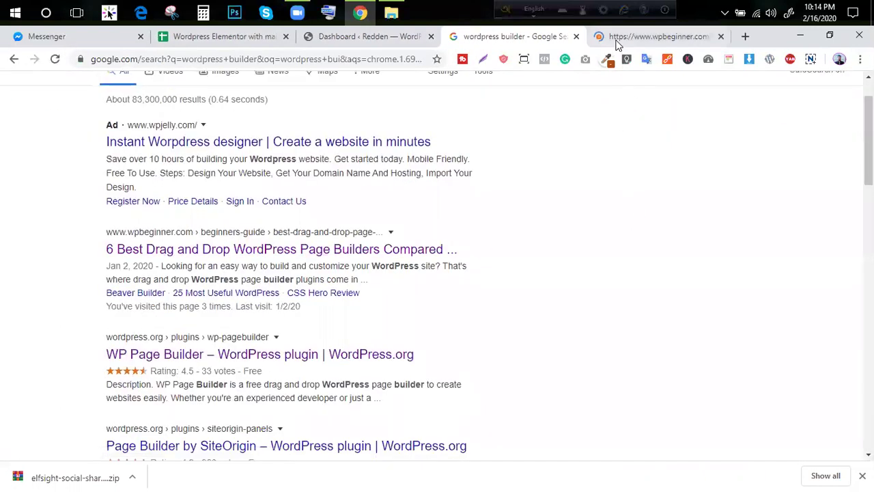
{"action": "left_click", "coordinate": [616, 41]}
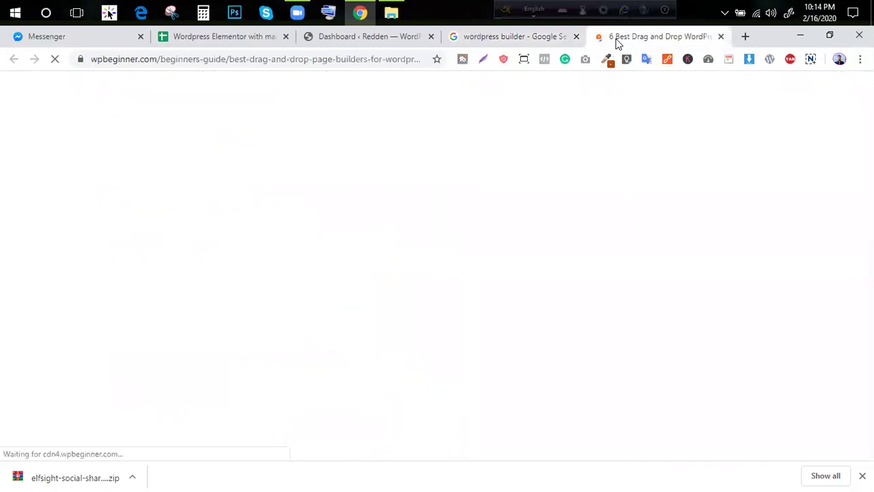
{"action": "scroll", "coordinate": [250, 263], "scroll_direction": "down", "scroll_amount": 10}
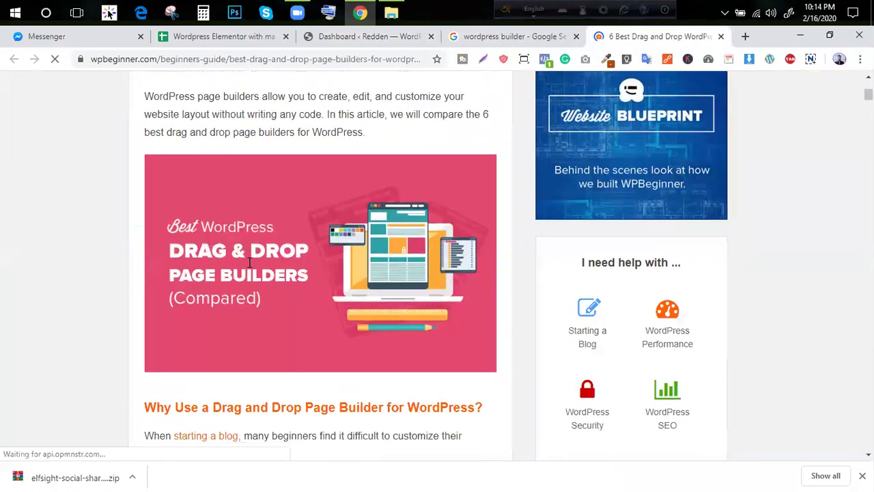
{"action": "scroll", "coordinate": [250, 263], "scroll_direction": "down", "scroll_amount": 2}
{"action": "scroll", "coordinate": [325, 302], "scroll_direction": "down", "scroll_amount": 5}
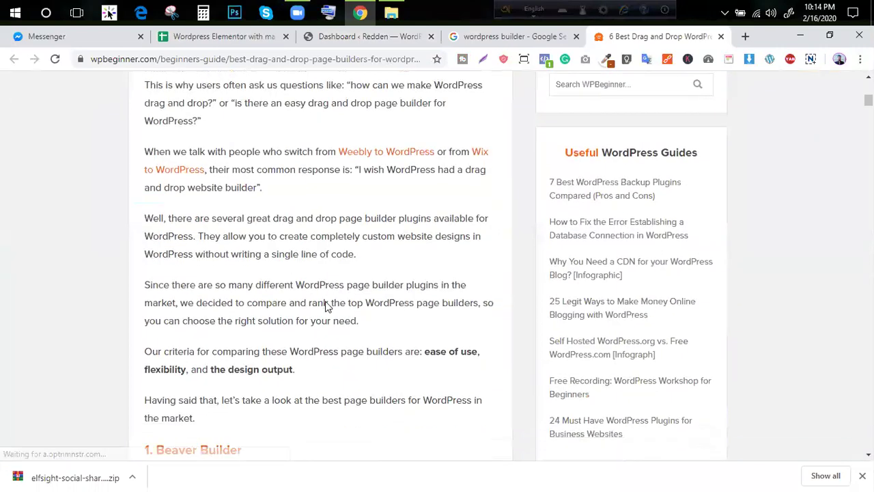
{"action": "scroll", "coordinate": [327, 305], "scroll_direction": "down", "scroll_amount": 5}
{"action": "scroll", "coordinate": [308, 273], "scroll_direction": "up", "scroll_amount": 1}
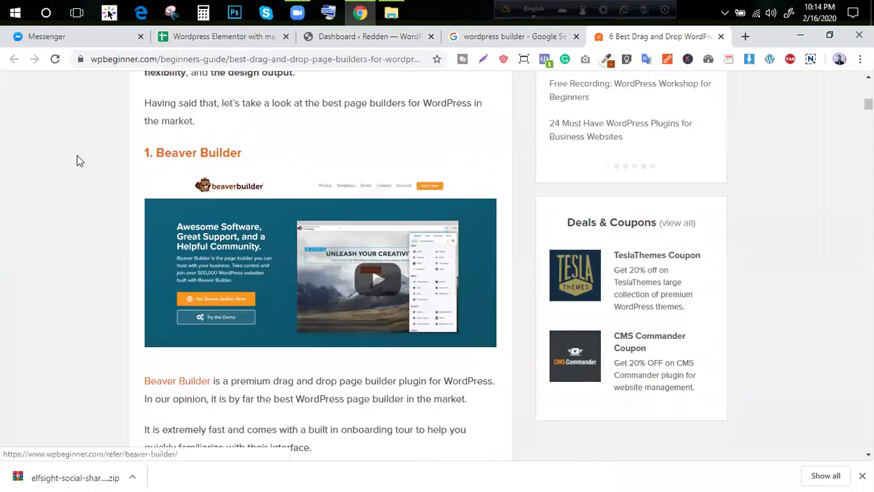
{"action": "scroll", "coordinate": [146, 230], "scroll_direction": "down", "scroll_amount": 4}
{"action": "scroll", "coordinate": [182, 236], "scroll_direction": "down", "scroll_amount": 6}
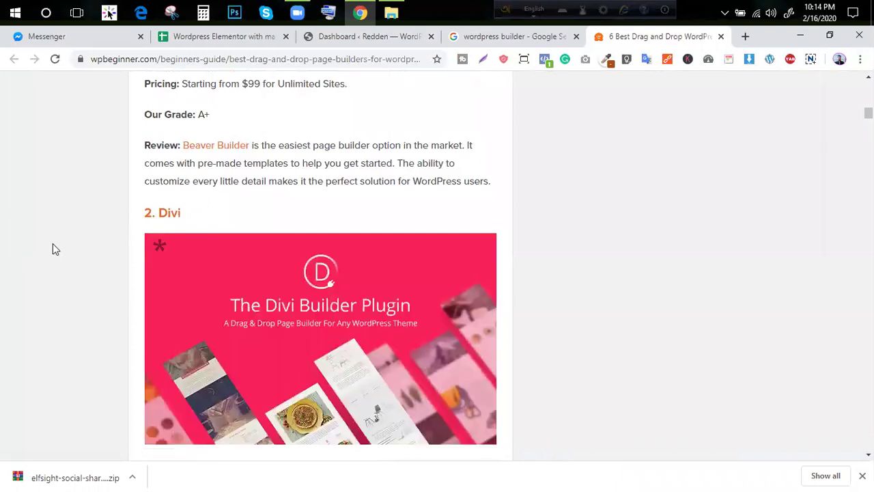
{"action": "scroll", "coordinate": [317, 259], "scroll_direction": "down", "scroll_amount": 2}
{"action": "scroll", "coordinate": [301, 246], "scroll_direction": "up", "scroll_amount": 2}
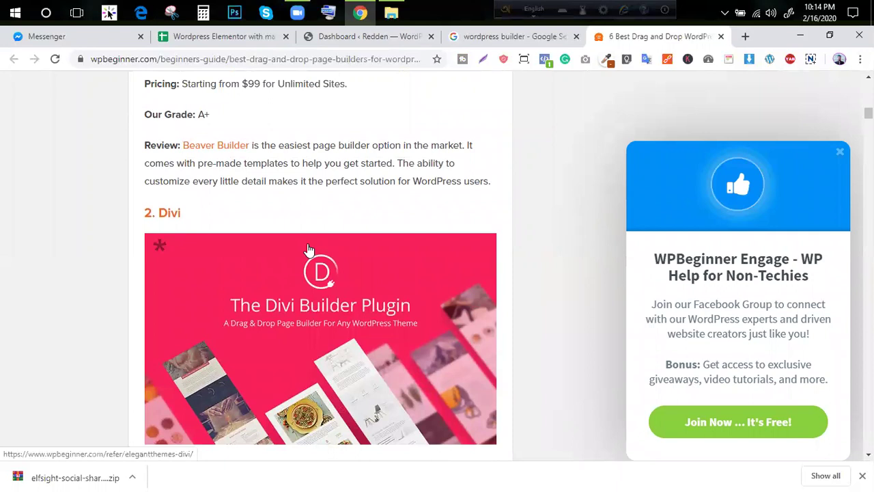
Dismiss the WPBeginner Engage popup, read the rest of the article, then close the search results tab
{"action": "left_click", "coordinate": [840, 152]}
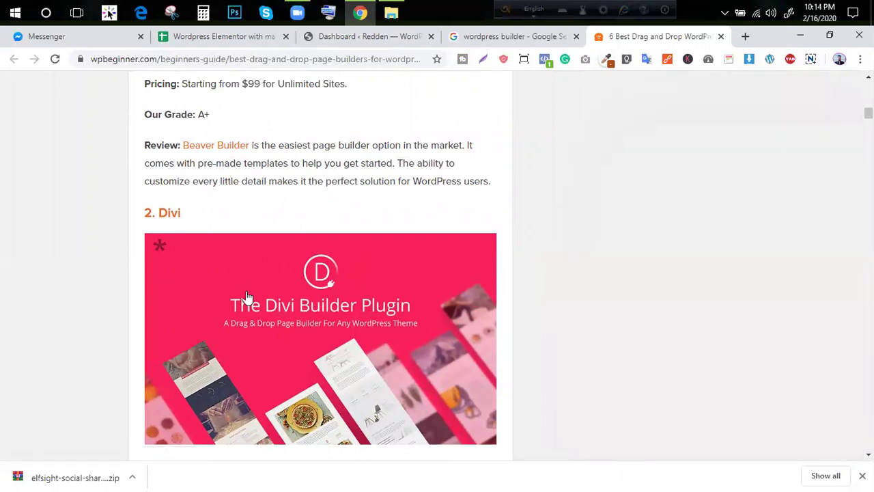
{"action": "scroll", "coordinate": [247, 290], "scroll_direction": "down", "scroll_amount": 10}
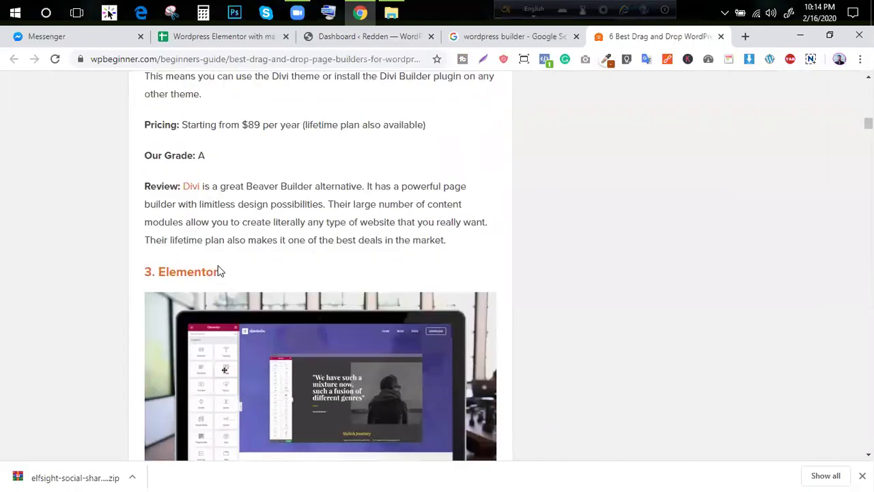
{"action": "scroll", "coordinate": [243, 273], "scroll_direction": "down", "scroll_amount": 8}
{"action": "scroll", "coordinate": [249, 283], "scroll_direction": "down", "scroll_amount": 3}
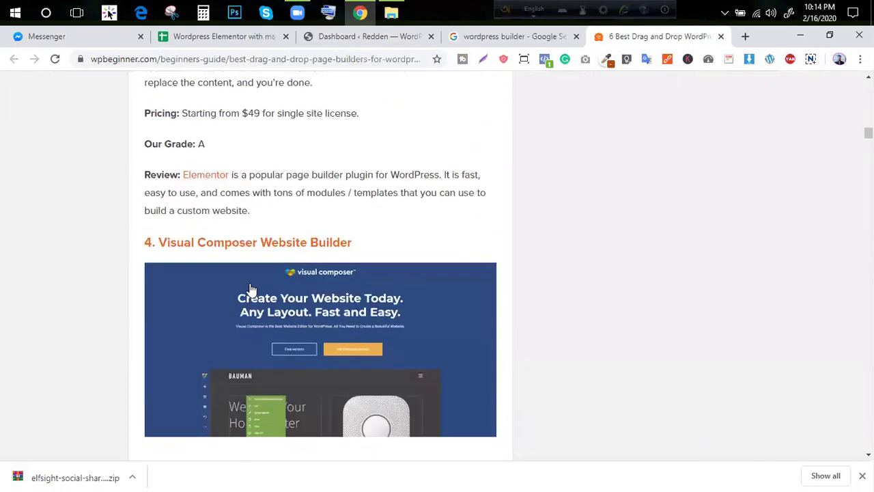
{"action": "scroll", "coordinate": [361, 250], "scroll_direction": "down", "scroll_amount": 14}
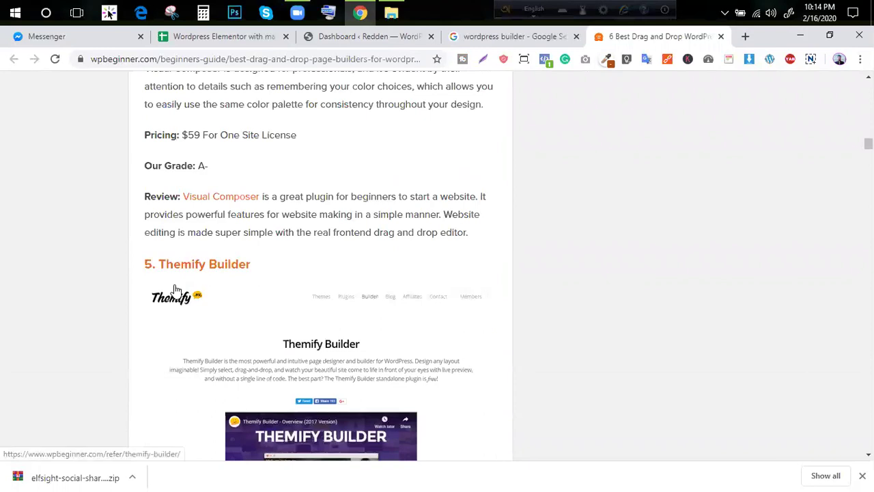
{"action": "scroll", "coordinate": [262, 278], "scroll_direction": "down", "scroll_amount": 4}
{"action": "scroll", "coordinate": [261, 278], "scroll_direction": "down", "scroll_amount": 9}
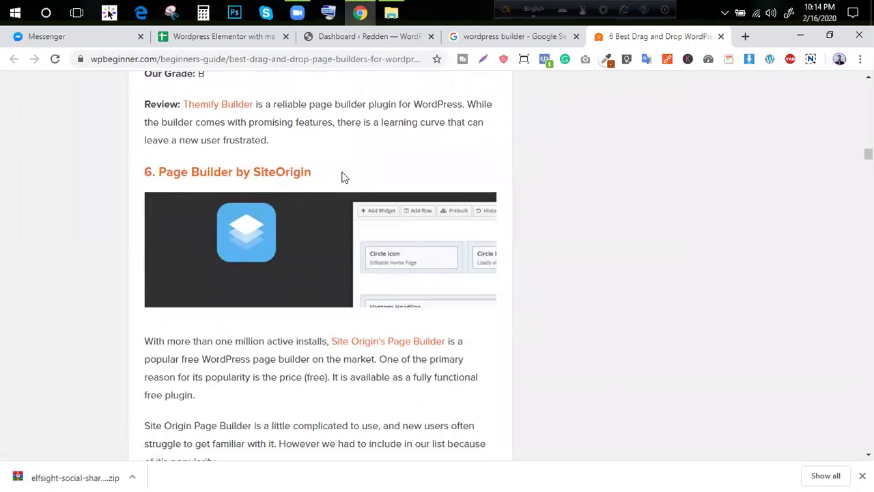
{"action": "scroll", "coordinate": [311, 222], "scroll_direction": "down", "scroll_amount": 15}
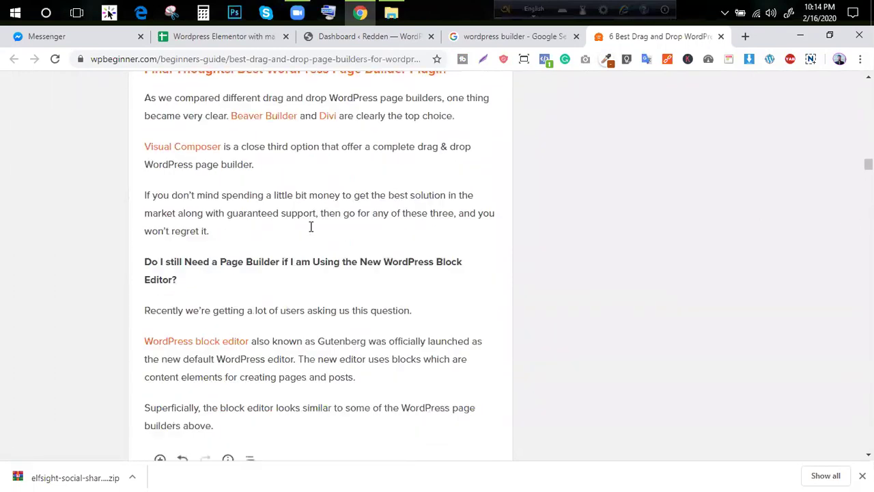
{"action": "scroll", "coordinate": [310, 226], "scroll_direction": "down", "scroll_amount": 2}
{"action": "scroll", "coordinate": [308, 231], "scroll_direction": "up", "scroll_amount": 4}
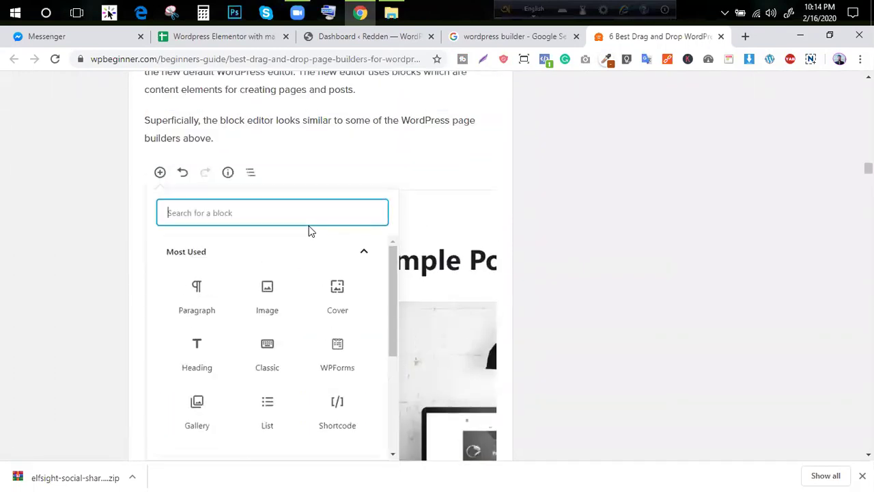
{"action": "scroll", "coordinate": [309, 230], "scroll_direction": "down", "scroll_amount": 9}
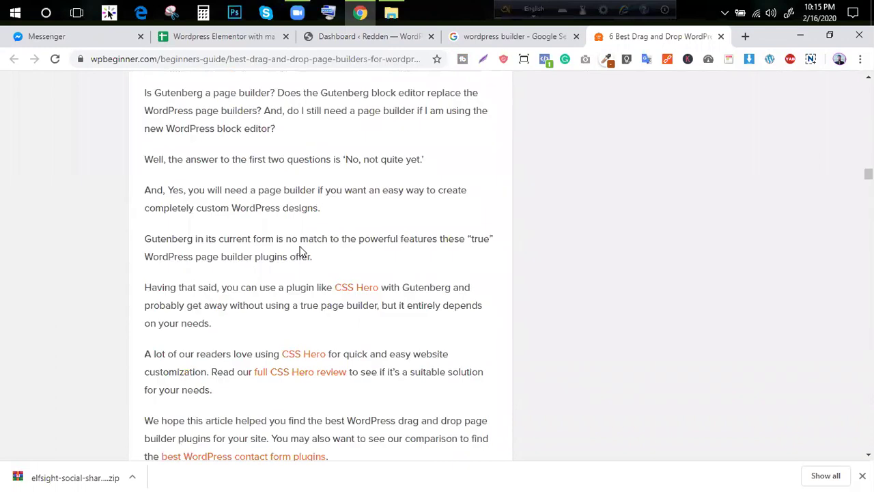
{"action": "scroll", "coordinate": [298, 256], "scroll_direction": "down", "scroll_amount": 12}
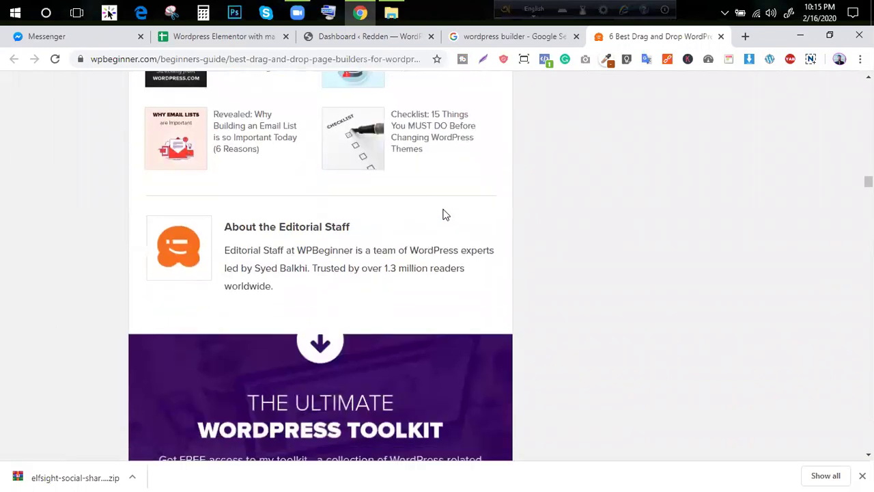
{"action": "scroll", "coordinate": [435, 221], "scroll_direction": "up", "scroll_amount": 4}
{"action": "left_click", "coordinate": [561, 39]}
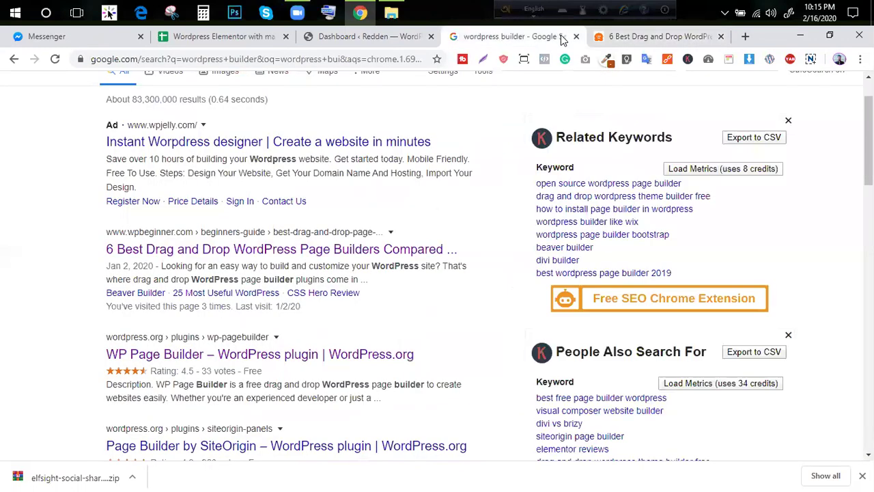
{"action": "left_click", "coordinate": [576, 37]}
Close the page builders article and open the live Redden site in a new tab
{"action": "left_click", "coordinate": [576, 37]}
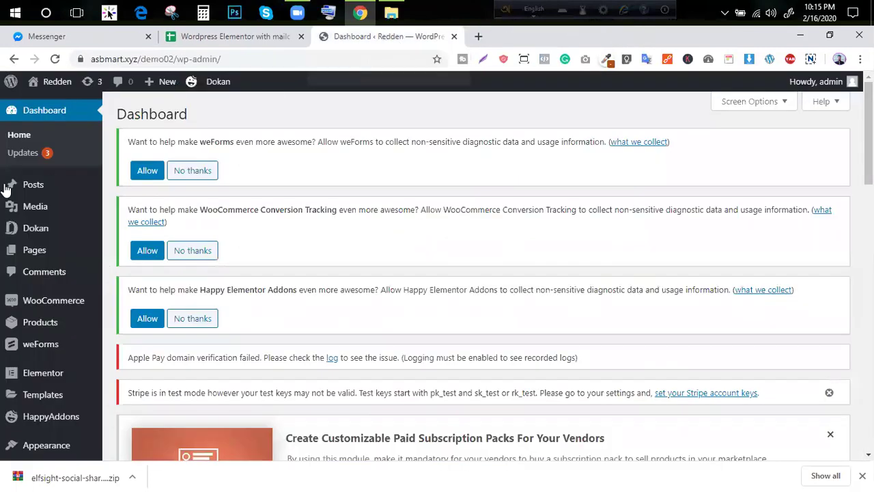
{"action": "mouse_move", "coordinate": [14, 233]}
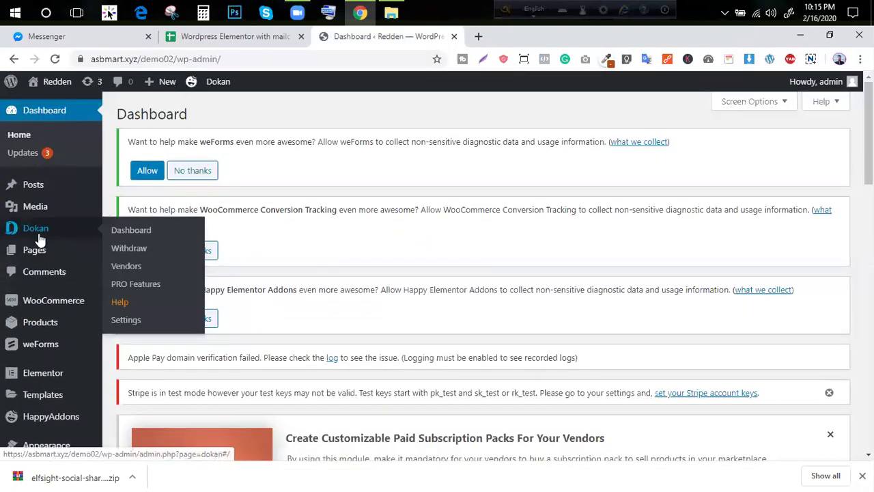
{"action": "mouse_move", "coordinate": [48, 99]}
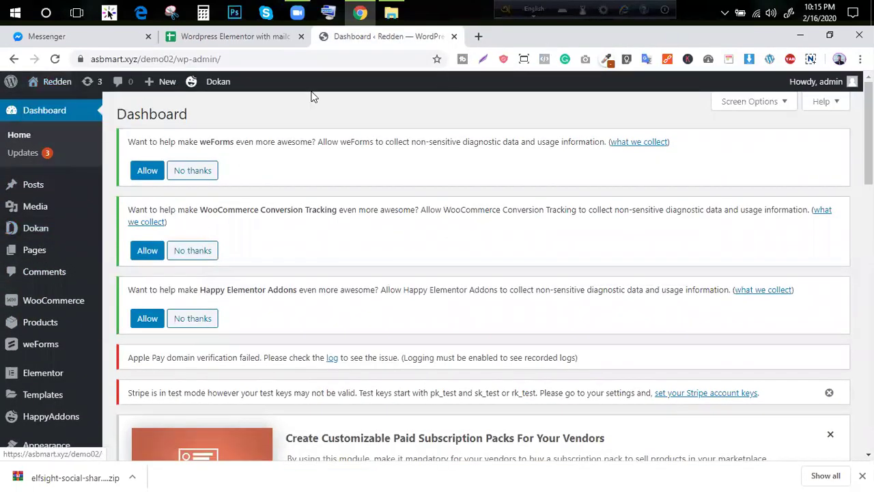
{"action": "middle_click", "coordinate": [48, 111]}
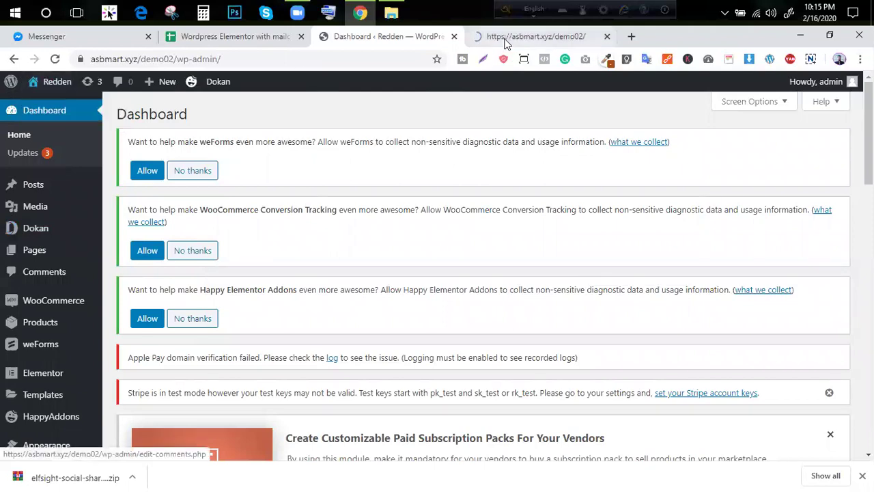
{"action": "left_click", "coordinate": [504, 41]}
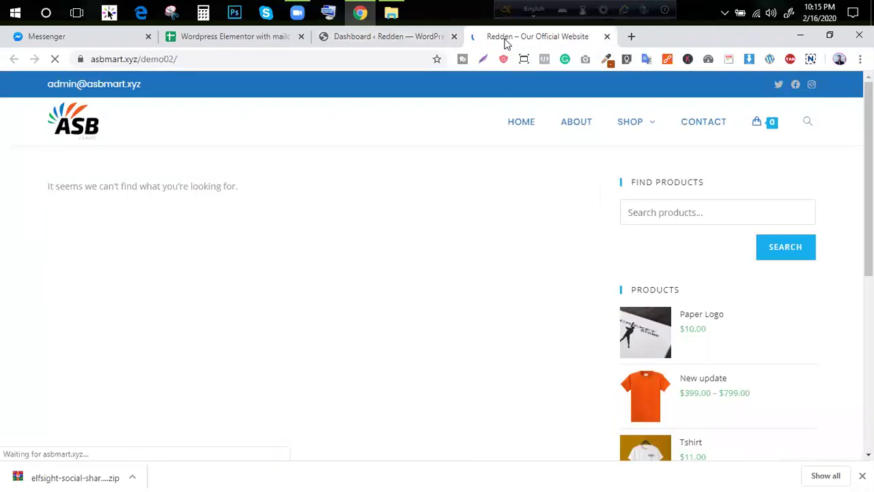
{"action": "left_click", "coordinate": [422, 41]}
{"action": "left_click", "coordinate": [507, 41]}
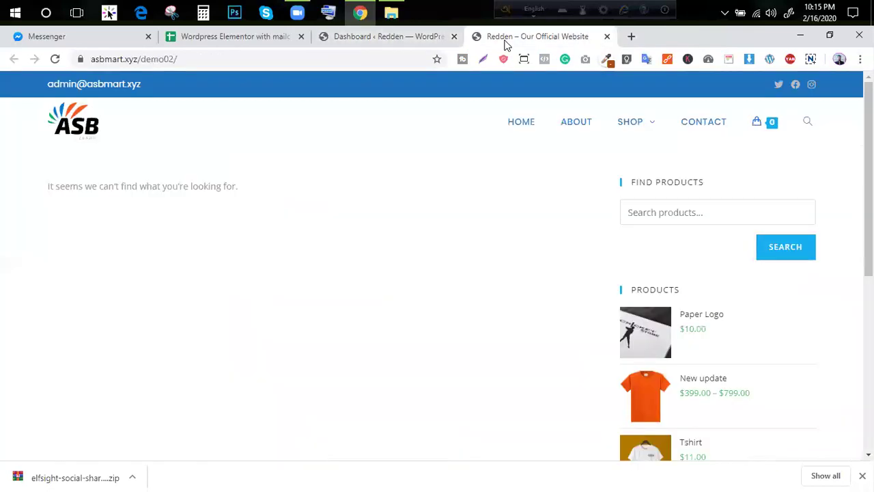
{"action": "scroll", "coordinate": [609, 217], "scroll_direction": "down", "scroll_amount": 6}
{"action": "scroll", "coordinate": [614, 260], "scroll_direction": "up", "scroll_amount": 6}
Go to SHOP > My Account and open the vendor dashboard
{"action": "mouse_move", "coordinate": [628, 125]}
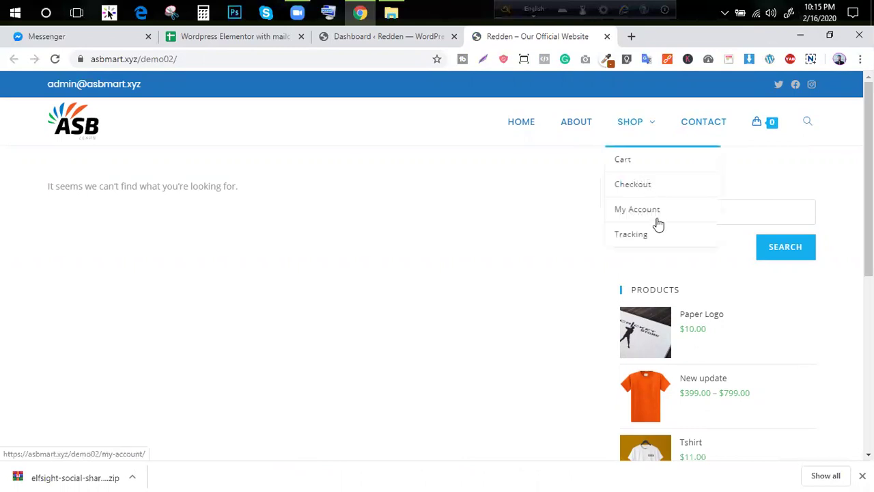
{"action": "left_click", "coordinate": [631, 210]}
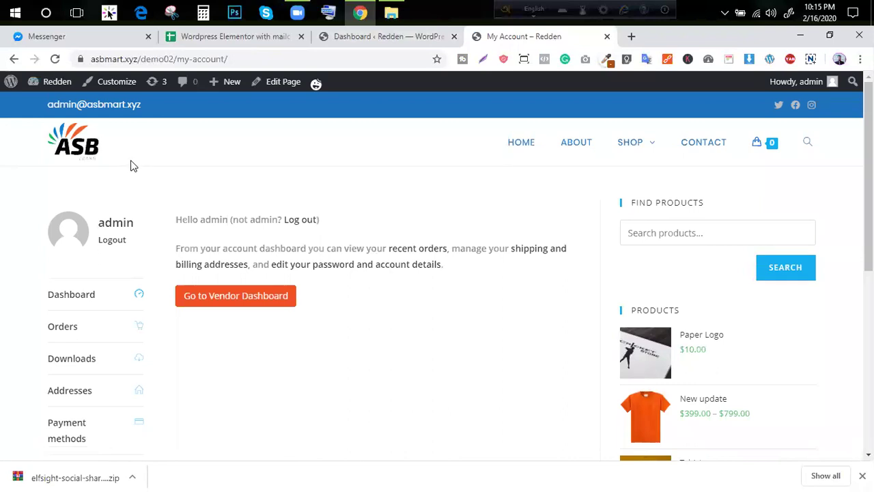
{"action": "left_click", "coordinate": [202, 297]}
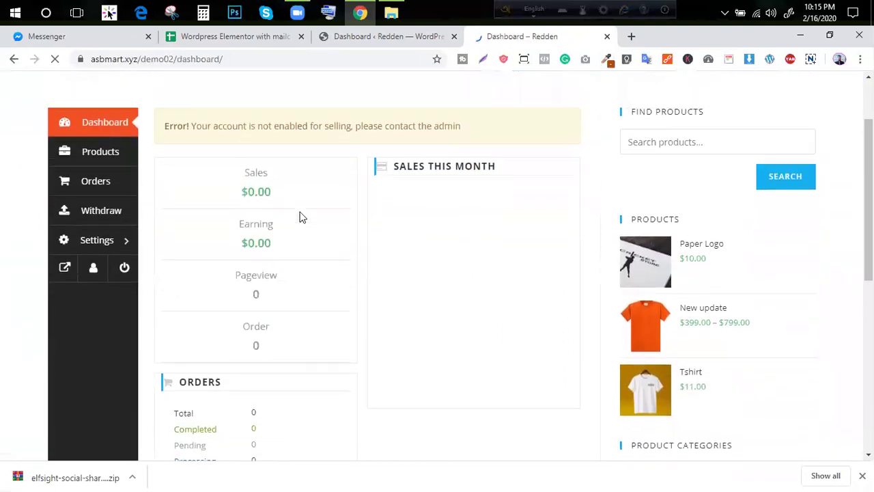
Open the vendor Products list with New update, Tshirt and T shirt Yellow
{"action": "left_click", "coordinate": [106, 253]}
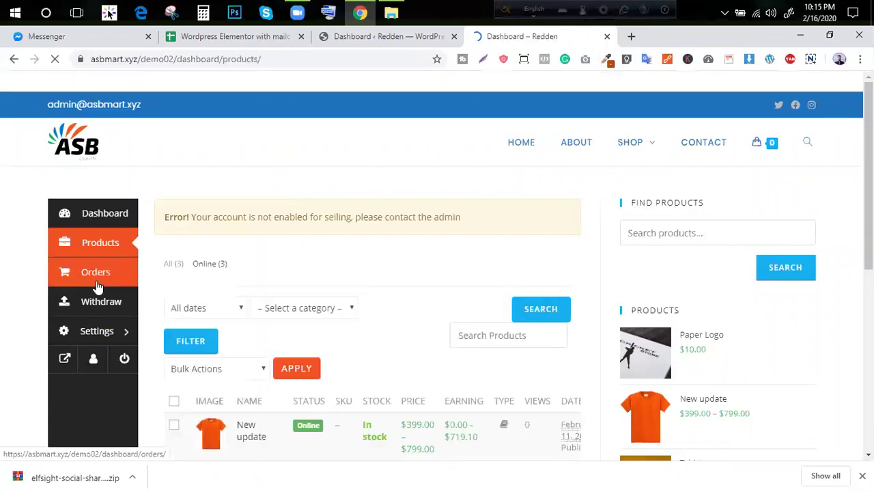
{"action": "scroll", "coordinate": [282, 283], "scroll_direction": "down", "scroll_amount": 3}
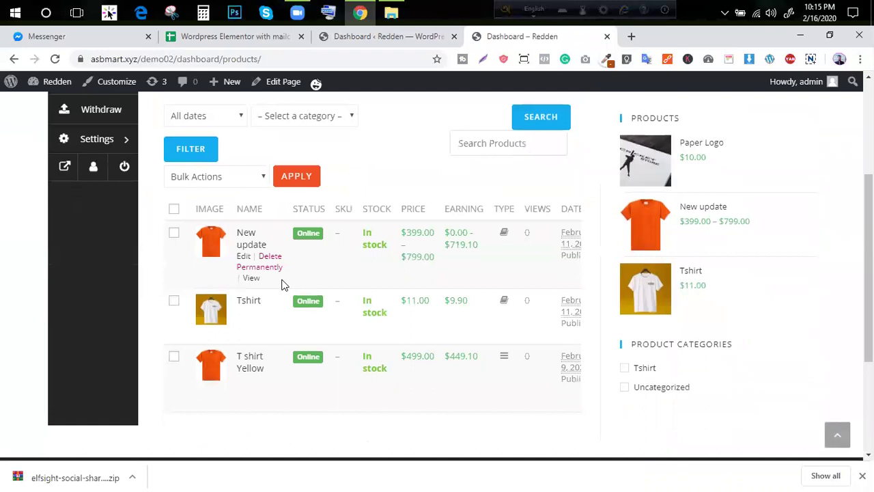
{"action": "scroll", "coordinate": [282, 281], "scroll_direction": "up", "scroll_amount": 3}
Select the 'account not enabled for selling' error message text
{"action": "triple_click", "coordinate": [237, 222]}
{"action": "left_click", "coordinate": [159, 251]}
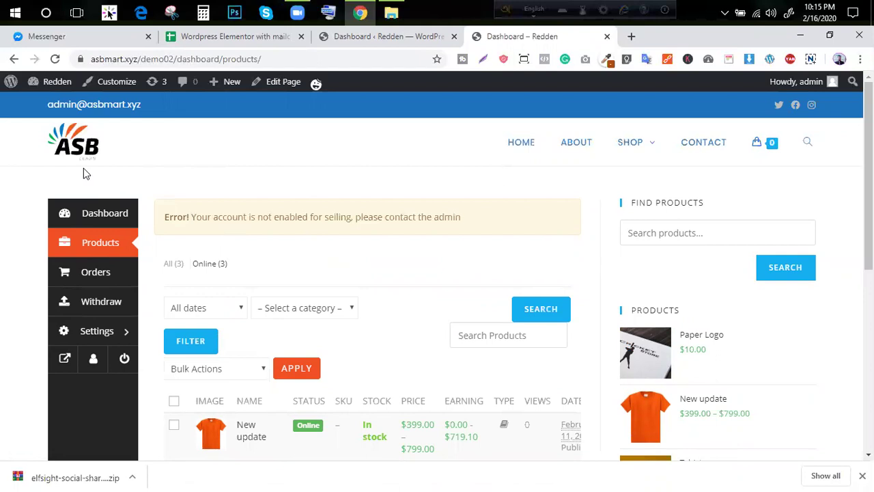
{"action": "triple_click", "coordinate": [212, 216]}
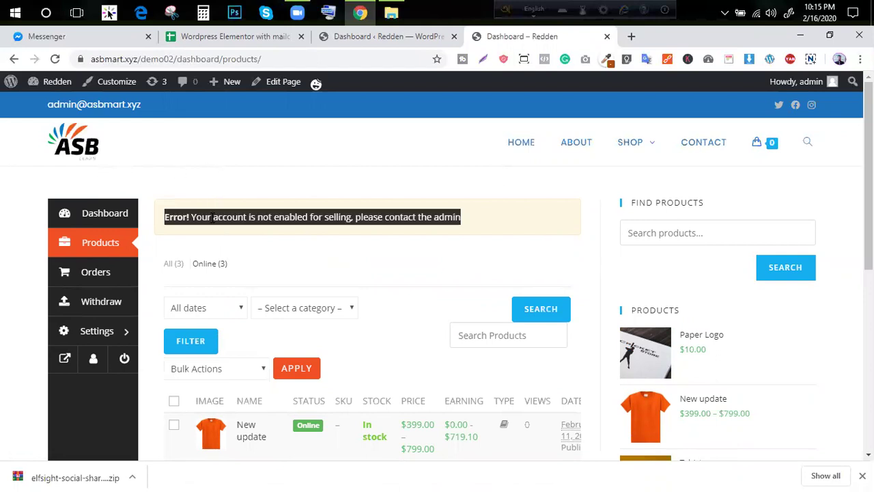
{"action": "scroll", "coordinate": [304, 232], "scroll_direction": "down", "scroll_amount": 4}
{"action": "scroll", "coordinate": [259, 188], "scroll_direction": "up", "scroll_amount": 1}
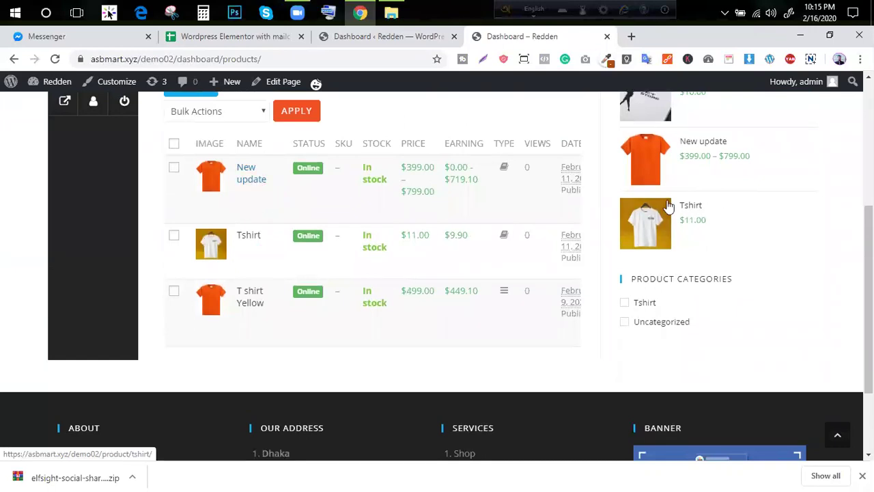
{"action": "scroll", "coordinate": [683, 207], "scroll_direction": "up", "scroll_amount": 4}
{"action": "scroll", "coordinate": [235, 237], "scroll_direction": "down", "scroll_amount": 5}
{"action": "scroll", "coordinate": [222, 234], "scroll_direction": "up", "scroll_amount": 4}
{"action": "scroll", "coordinate": [679, 306], "scroll_direction": "up", "scroll_amount": 1}
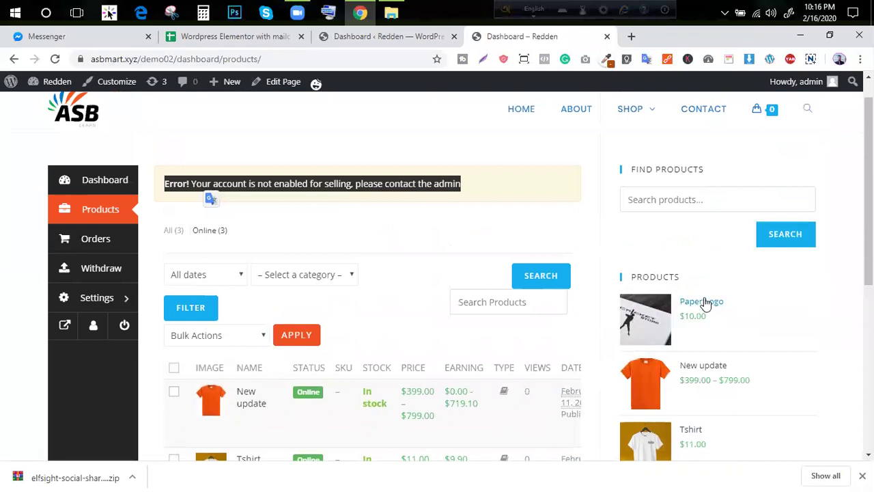
Open the Paper Logo product page and look over it
{"action": "left_click", "coordinate": [705, 304]}
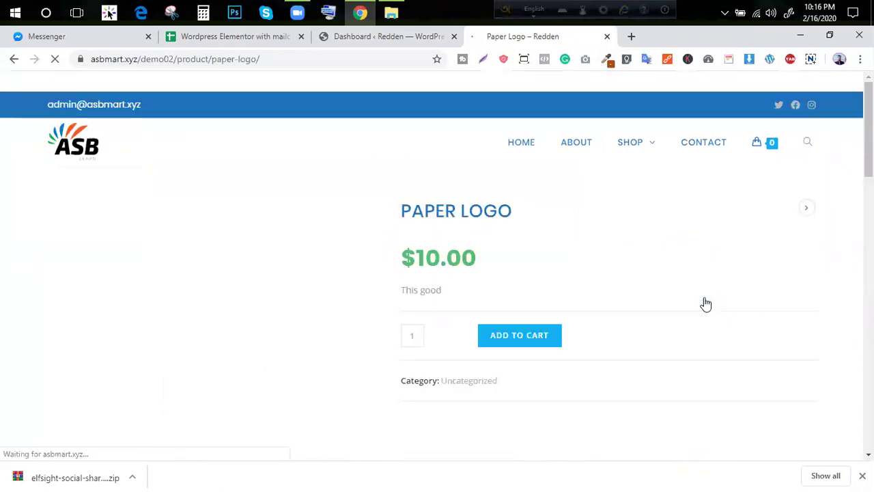
{"action": "scroll", "coordinate": [453, 229], "scroll_direction": "down", "scroll_amount": 6}
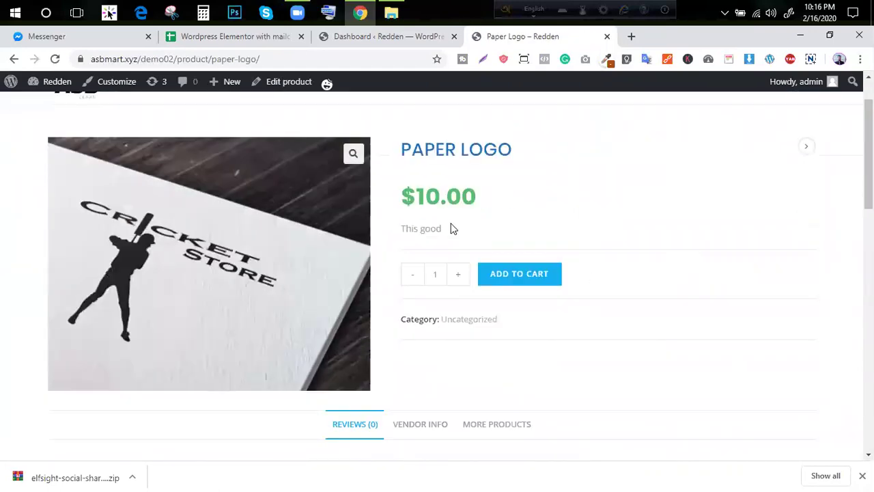
{"action": "scroll", "coordinate": [452, 233], "scroll_direction": "up", "scroll_amount": 10}
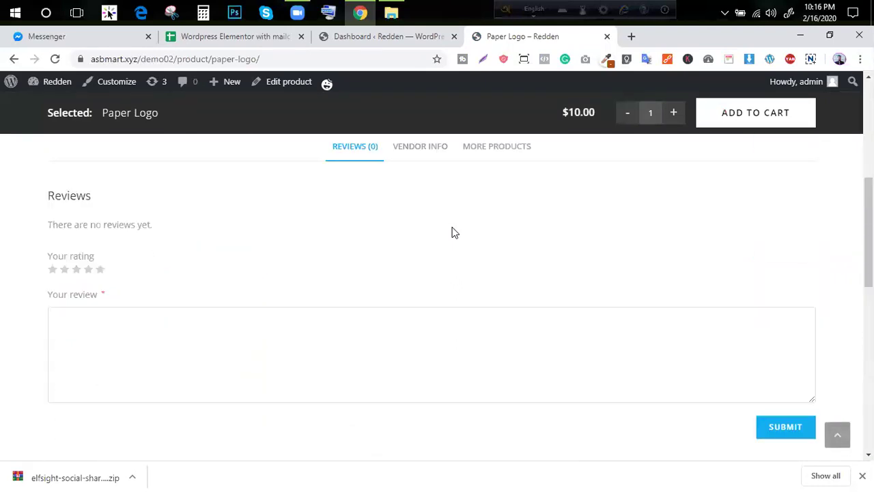
{"action": "scroll", "coordinate": [453, 236], "scroll_direction": "down", "scroll_amount": 2}
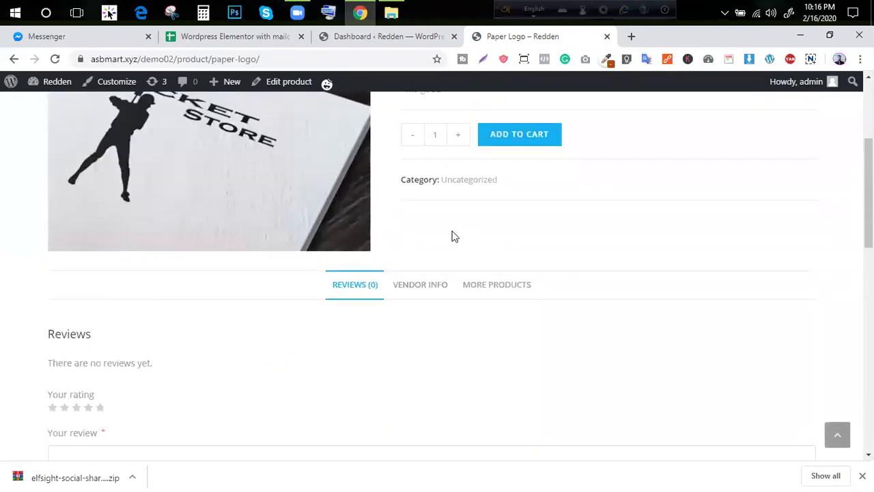
{"action": "scroll", "coordinate": [455, 236], "scroll_direction": "up", "scroll_amount": 1}
{"action": "scroll", "coordinate": [493, 208], "scroll_direction": "down", "scroll_amount": 3}
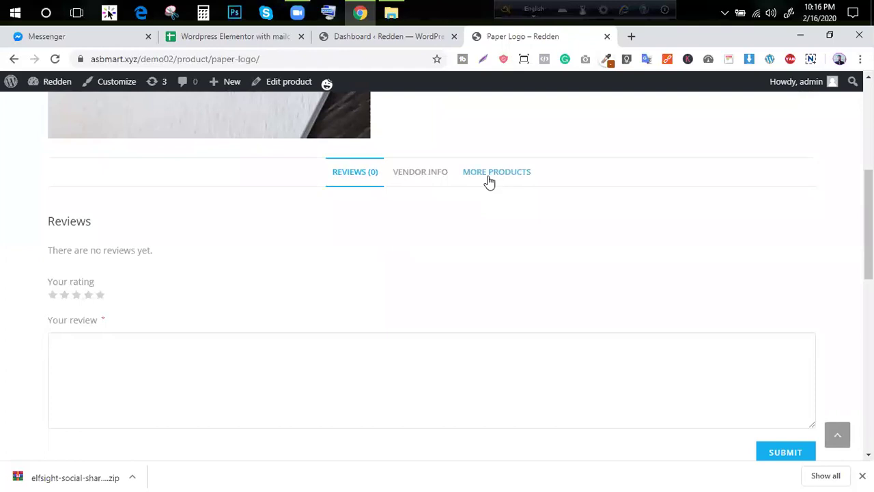
Show the Paper Logo Vendor Info tab and select its vendor details
{"action": "left_click", "coordinate": [489, 179]}
{"action": "left_click", "coordinate": [421, 172]}
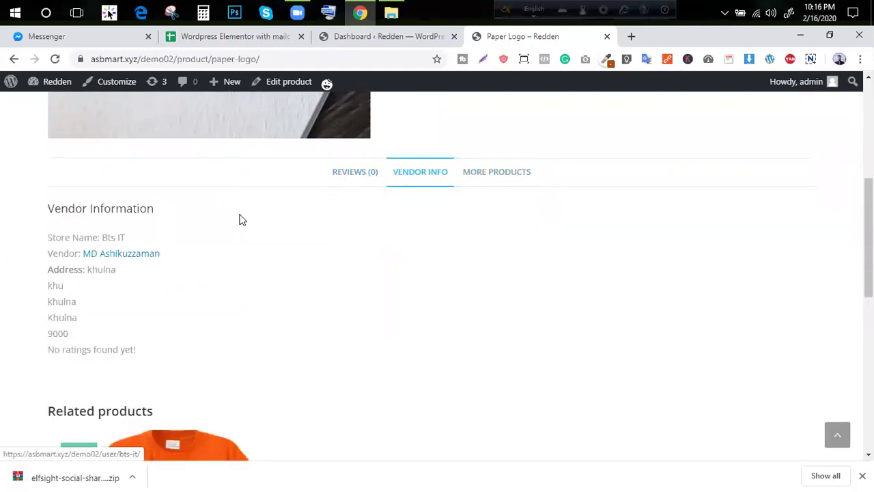
{"action": "left_click", "coordinate": [338, 172]}
{"action": "left_click", "coordinate": [435, 179]}
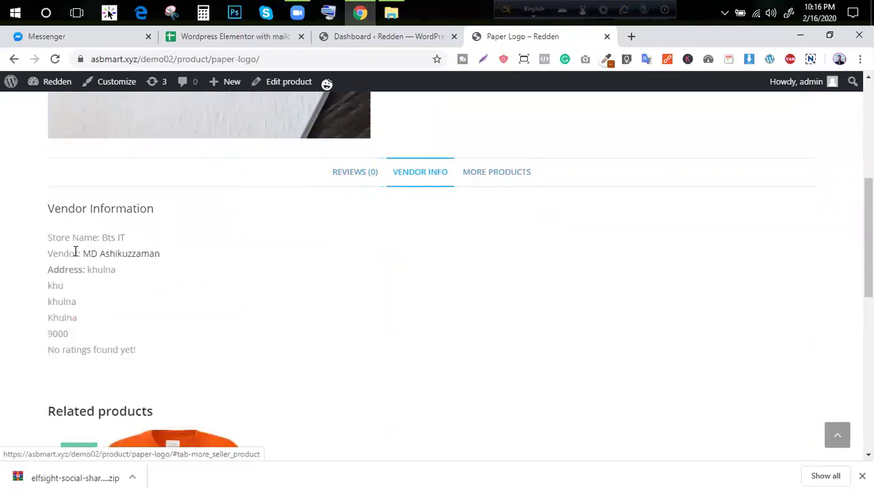
{"action": "left_click_drag", "start_coordinate": [38, 213], "coordinate": [212, 326]}
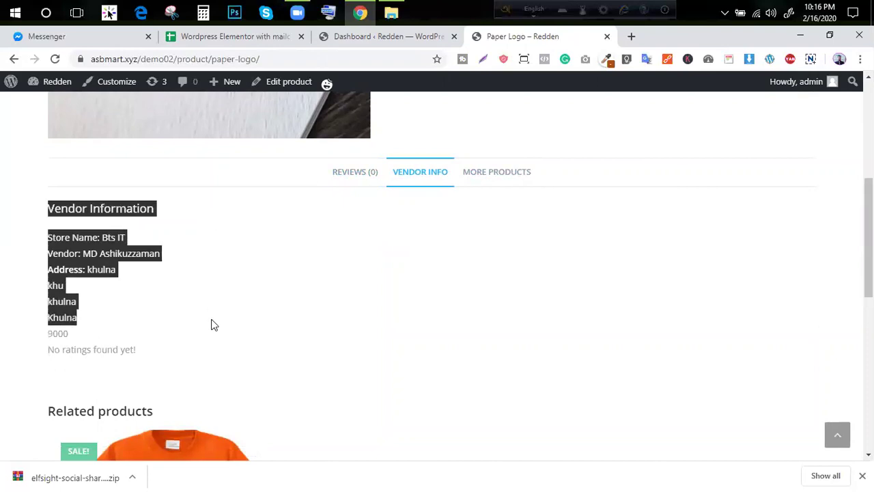
Follow the vendor store link, which shows 'This page could not be found!'
{"action": "left_click", "coordinate": [95, 254]}
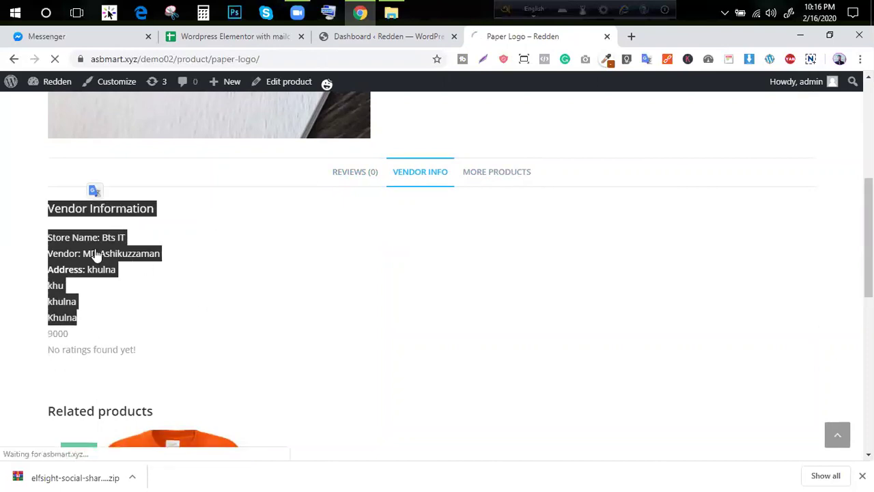
{"action": "scroll", "coordinate": [472, 189], "scroll_direction": "down", "scroll_amount": 1}
{"action": "scroll", "coordinate": [472, 189], "scroll_direction": "up", "scroll_amount": 1}
Return to the WordPress admin dashboard and open Plugins > Add New
{"action": "left_click", "coordinate": [63, 146]}
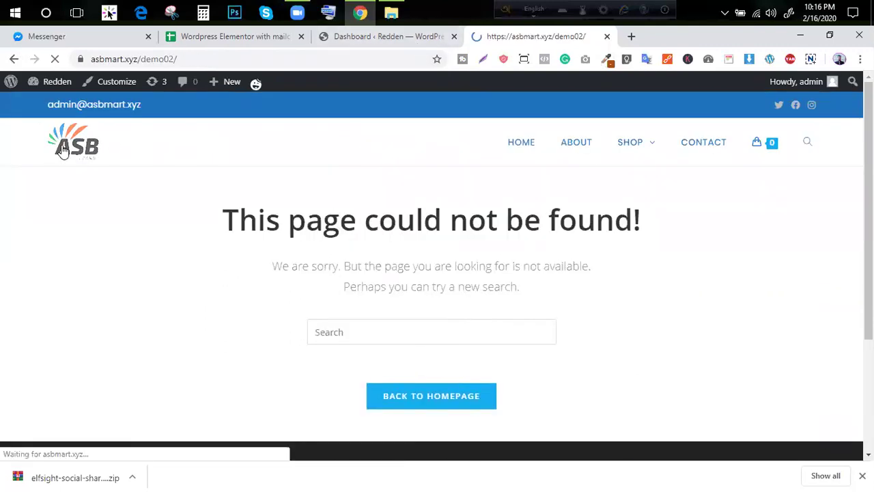
{"action": "left_click", "coordinate": [12, 59]}
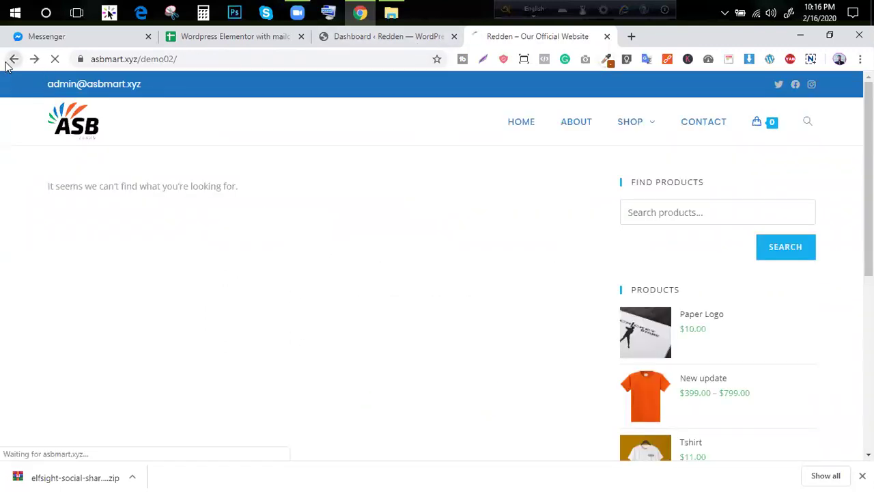
{"action": "mouse_move", "coordinate": [37, 83]}
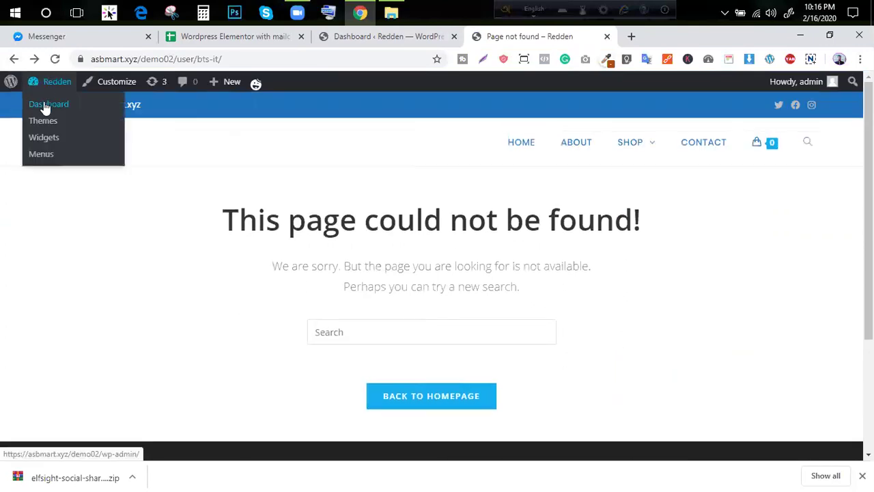
{"action": "left_click", "coordinate": [46, 109]}
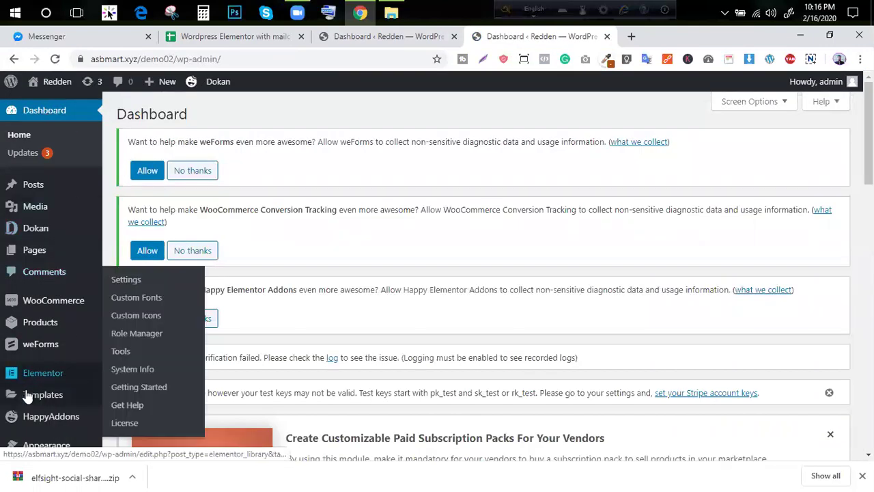
{"action": "scroll", "coordinate": [25, 390], "scroll_direction": "down", "scroll_amount": 3}
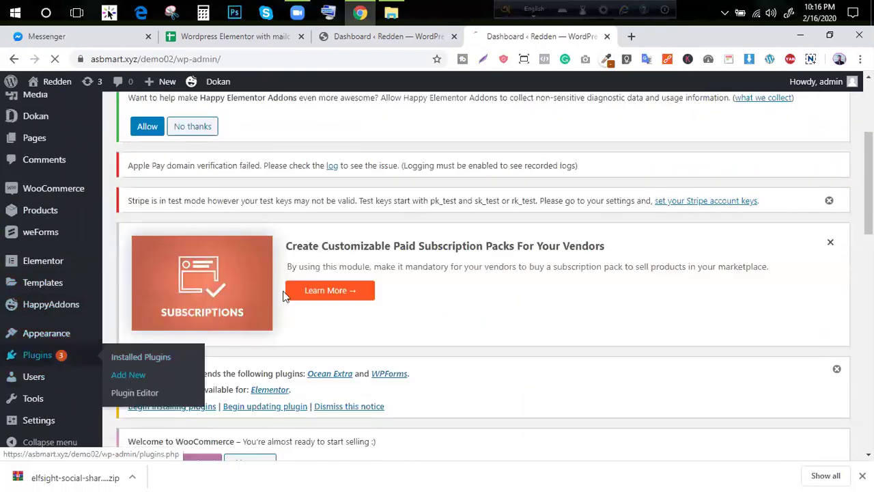
{"action": "left_click", "coordinate": [127, 374]}
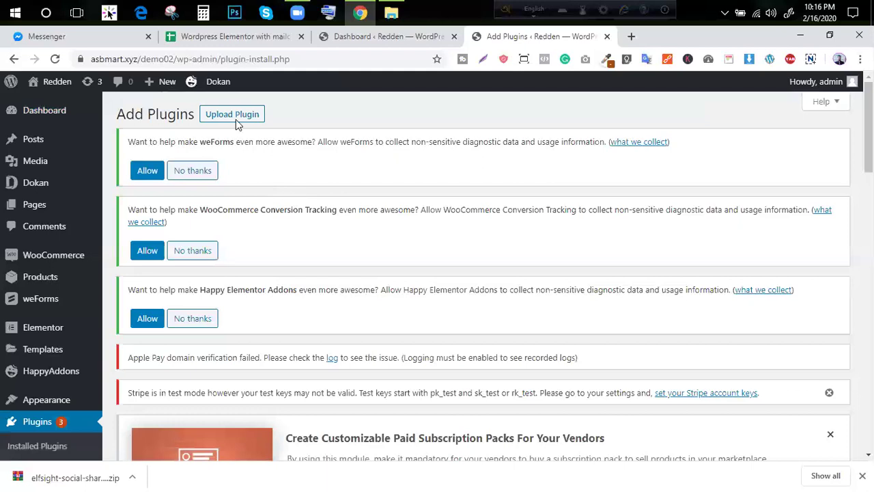
Reveal the plugin upload form and decline weForms diagnostic data sharing
{"action": "left_click", "coordinate": [232, 116]}
{"action": "triple_click", "coordinate": [212, 140]}
{"action": "left_click", "coordinate": [213, 172]}
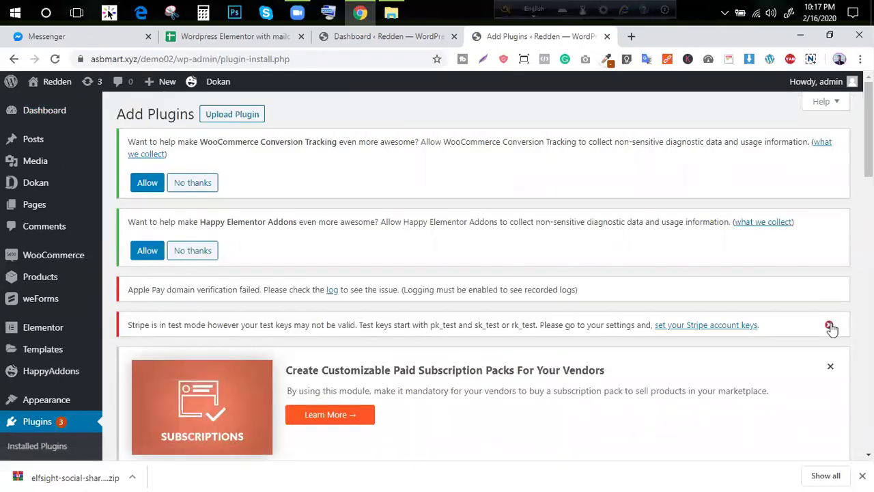
Dismiss the Stripe test-mode, subscription packs and theme recommendation notices
{"action": "left_click", "coordinate": [830, 327]}
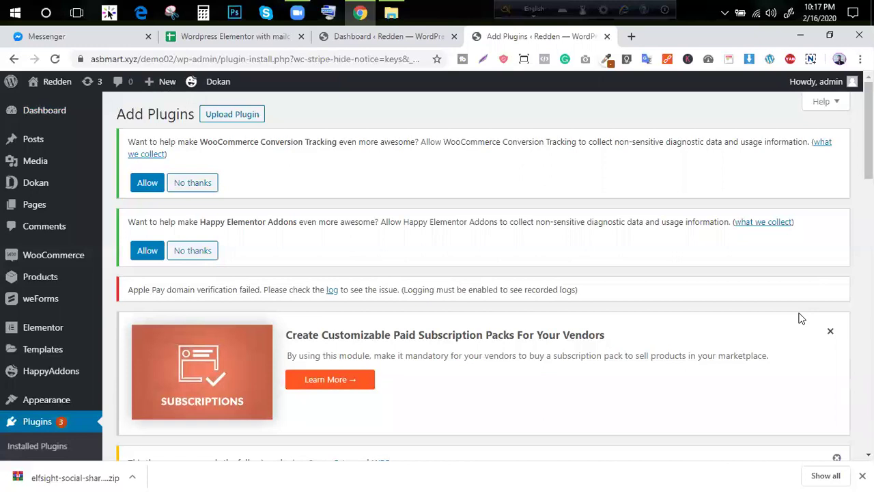
{"action": "left_click", "coordinate": [832, 334]}
{"action": "scroll", "coordinate": [240, 250], "scroll_direction": "down", "scroll_amount": 4}
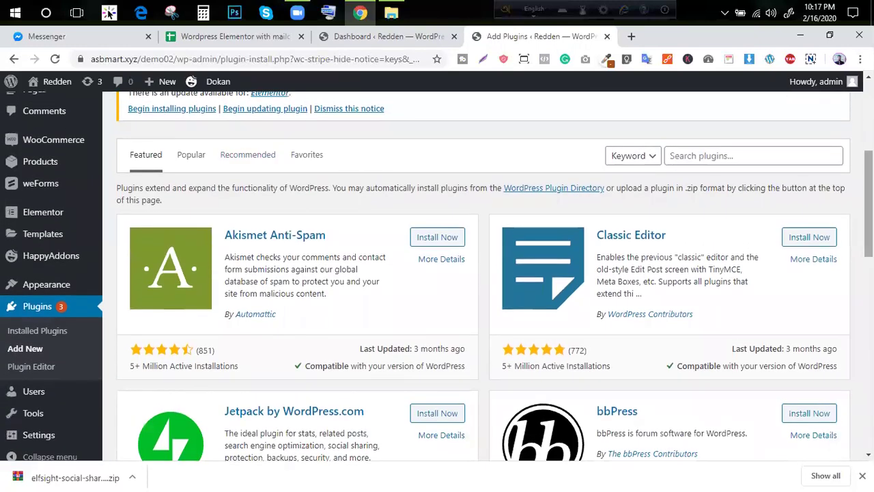
{"action": "scroll", "coordinate": [793, 121], "scroll_direction": "up", "scroll_amount": 4}
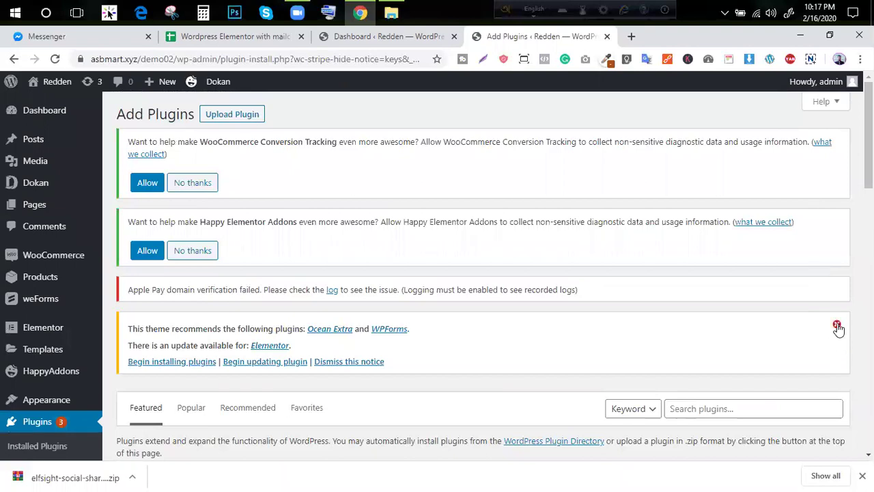
{"action": "left_click", "coordinate": [837, 326]}
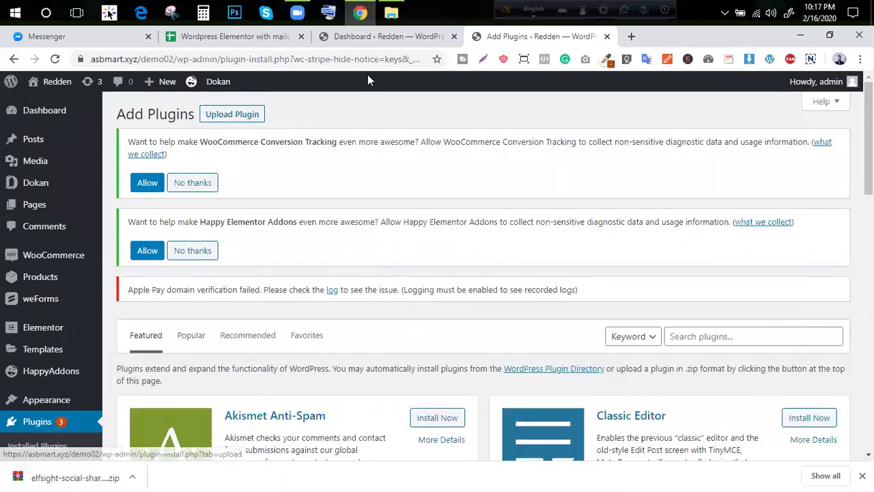
{"action": "scroll", "coordinate": [239, 125], "scroll_direction": "down", "scroll_amount": 1}
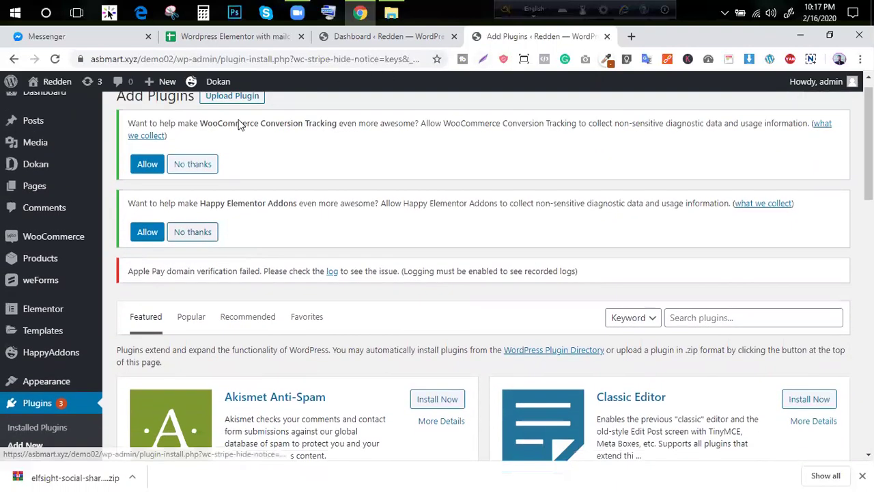
Upload elfsight-social-share-buttons-cc-20200216T161301Z-001.zip and attempt to install it as a plugin
{"action": "scroll", "coordinate": [239, 125], "scroll_direction": "up", "scroll_amount": 1}
{"action": "left_click", "coordinate": [239, 120]}
{"action": "scroll", "coordinate": [494, 341], "scroll_direction": "down", "scroll_amount": 3}
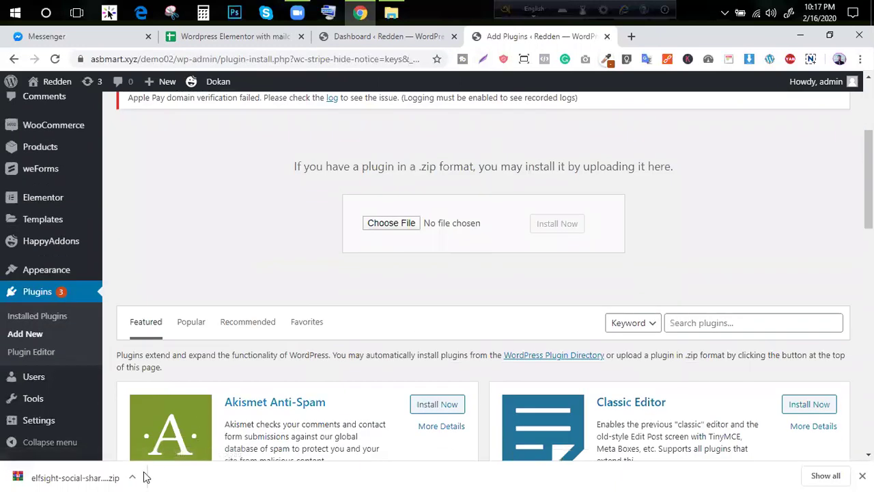
{"action": "left_click_drag", "start_coordinate": [64, 477], "coordinate": [411, 226]}
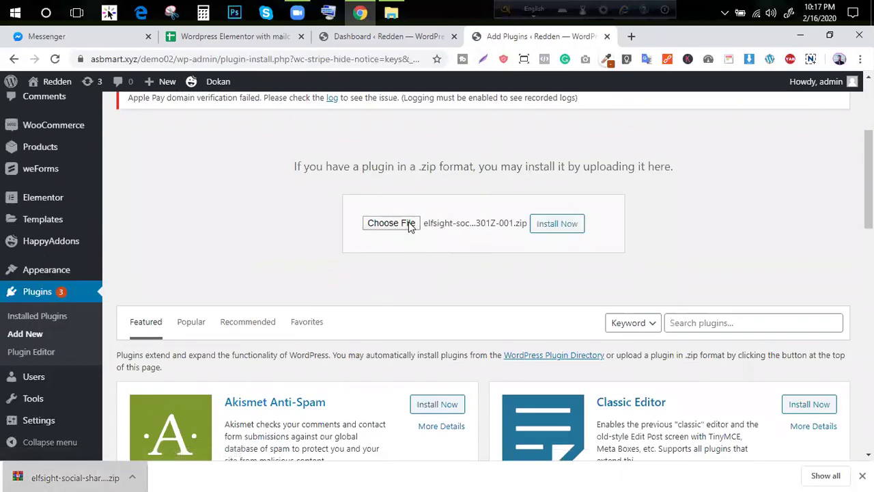
{"action": "left_click", "coordinate": [573, 224]}
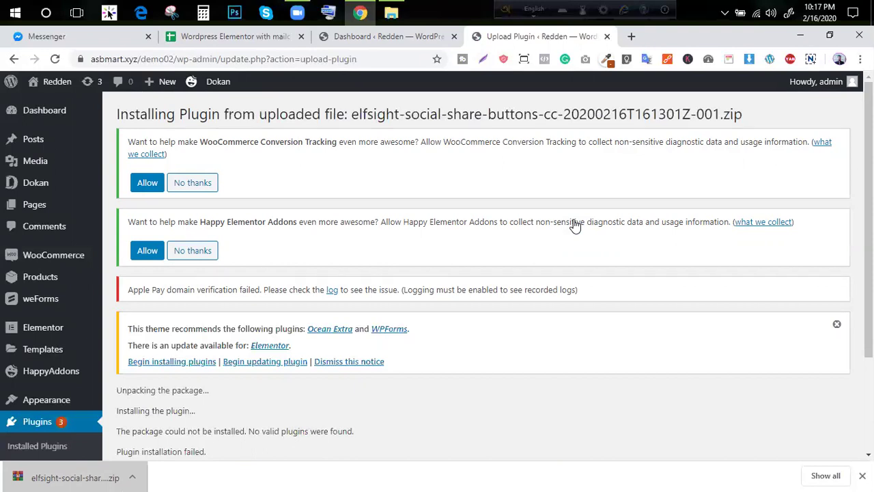
{"action": "scroll", "coordinate": [576, 226], "scroll_direction": "down", "scroll_amount": 1}
Extract the elfsight zip in Downloads with Extract Here and inspect the extracted folder
{"action": "left_click", "coordinate": [394, 11]}
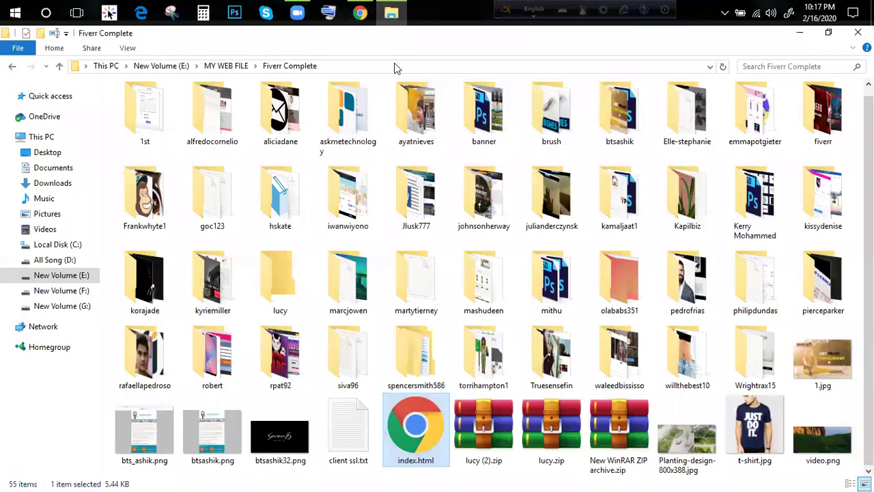
{"action": "left_click", "coordinate": [41, 180]}
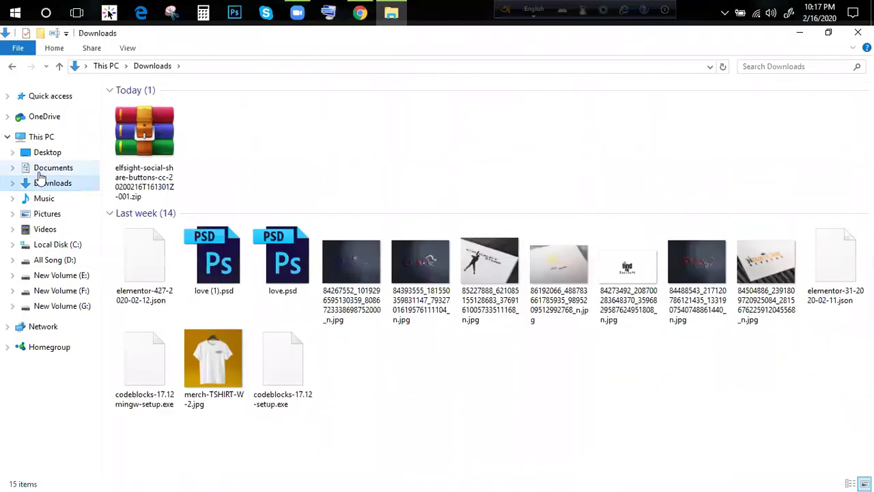
{"action": "left_click", "coordinate": [130, 140]}
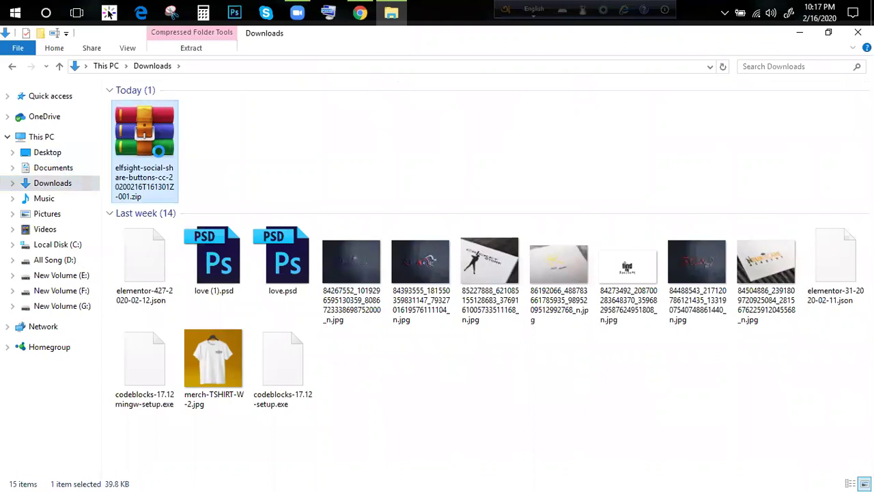
{"action": "right_click", "coordinate": [125, 140]}
{"action": "left_click", "coordinate": [207, 238]}
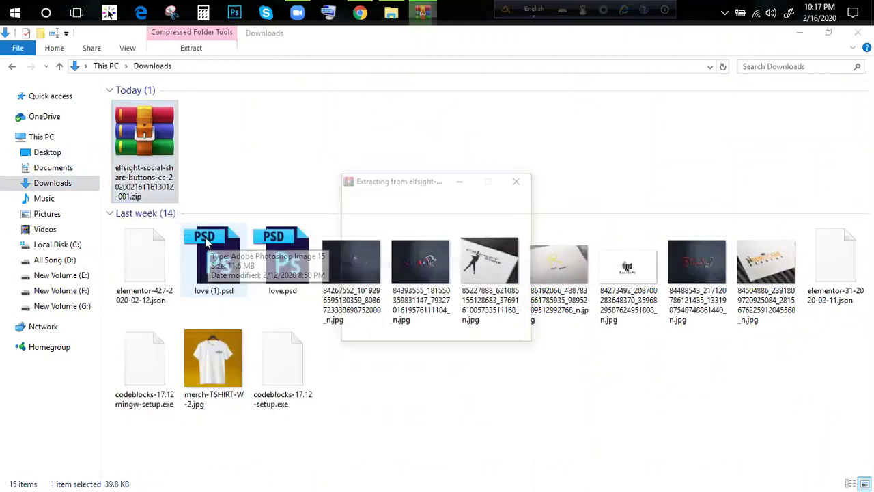
{"action": "double_click", "coordinate": [196, 134]}
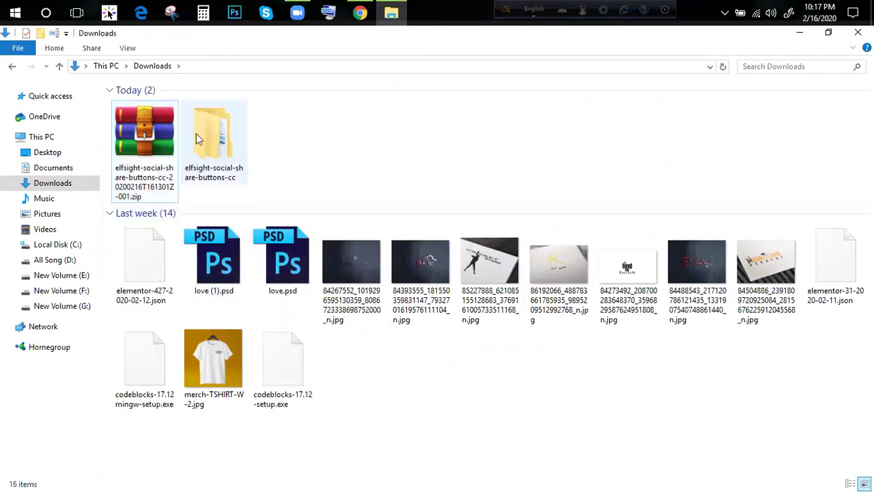
{"action": "left_click", "coordinate": [153, 66]}
Back in WordPress, dismiss the theme recommendation notice and return to the plugin installer
{"action": "left_click", "coordinate": [360, 13]}
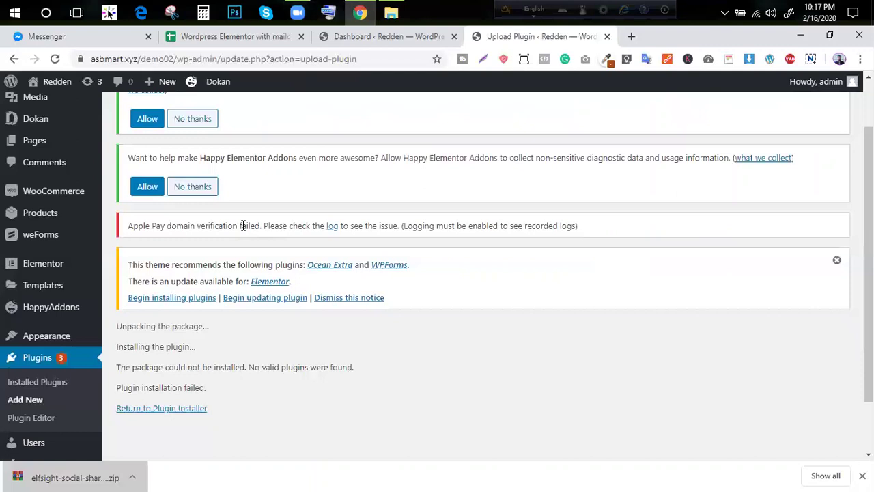
{"action": "left_click", "coordinate": [836, 196]}
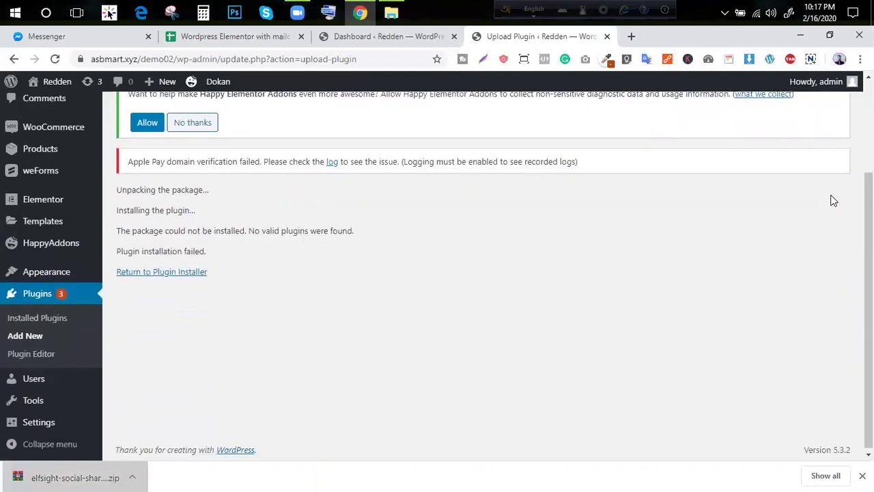
{"action": "left_click", "coordinate": [157, 275]}
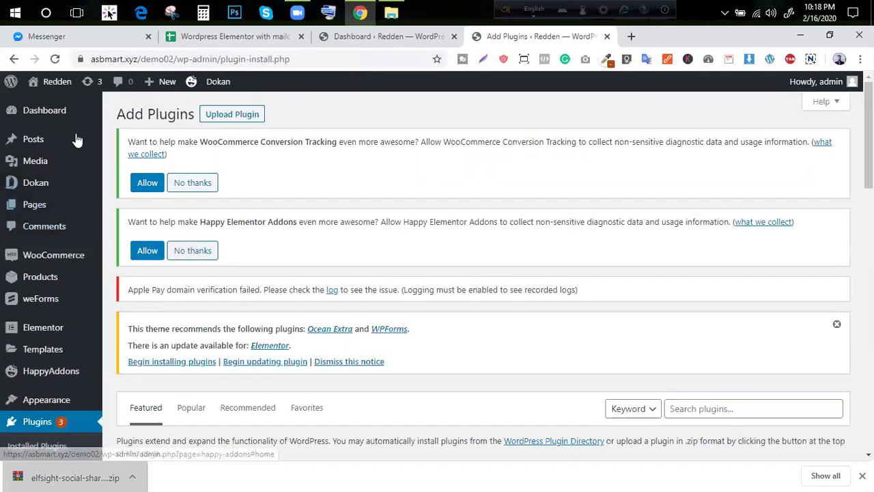
Open the Home page from the site's Pages list in the block editor
{"action": "left_click", "coordinate": [46, 212]}
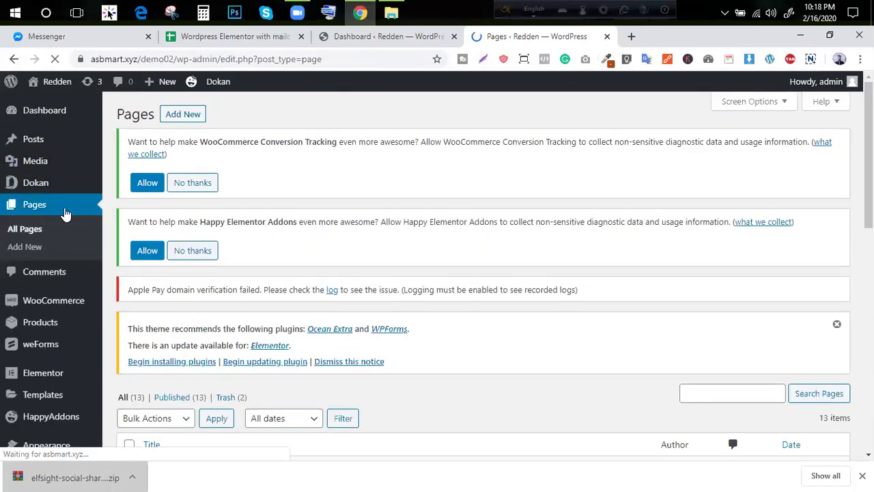
{"action": "scroll", "coordinate": [349, 234], "scroll_direction": "down", "scroll_amount": 6}
{"action": "scroll", "coordinate": [356, 257], "scroll_direction": "down", "scroll_amount": 3}
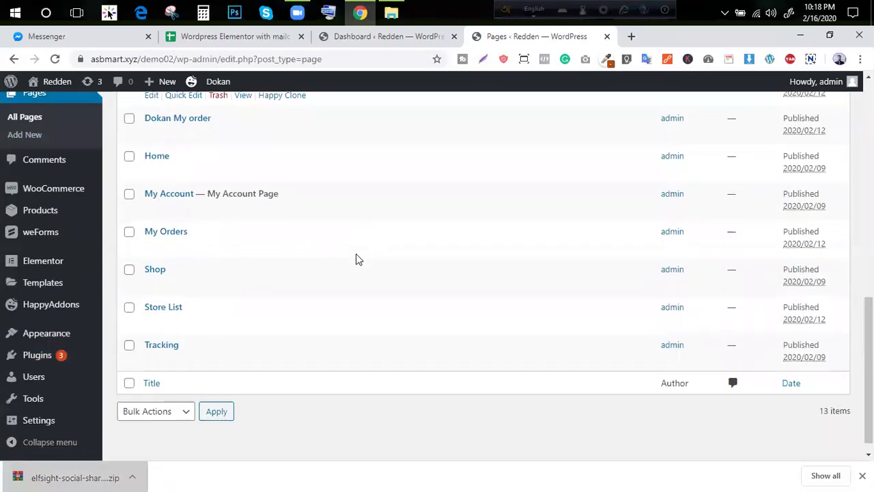
{"action": "scroll", "coordinate": [351, 260], "scroll_direction": "up", "scroll_amount": 4}
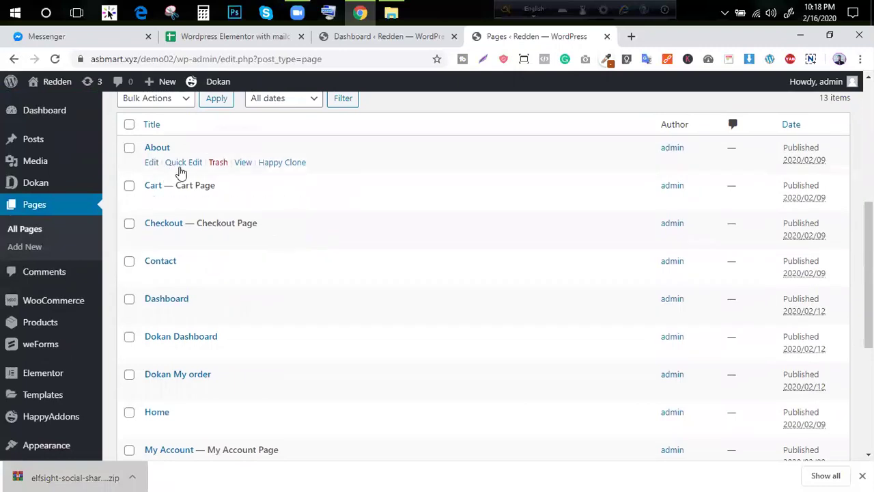
{"action": "scroll", "coordinate": [205, 212], "scroll_direction": "down", "scroll_amount": 3}
{"action": "left_click", "coordinate": [151, 236]}
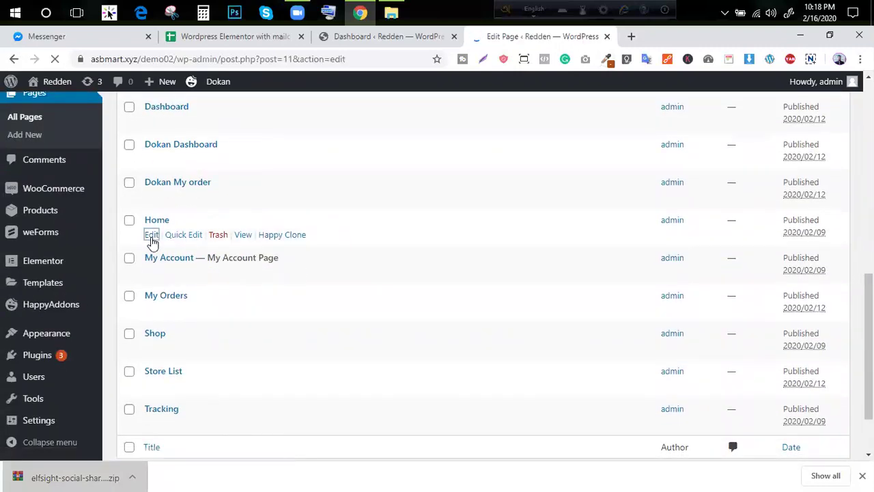
Return to the Home page editor after briefly visiting the Dashboard and Dokan tabs
{"action": "scroll", "coordinate": [440, 233], "scroll_direction": "down", "scroll_amount": 1}
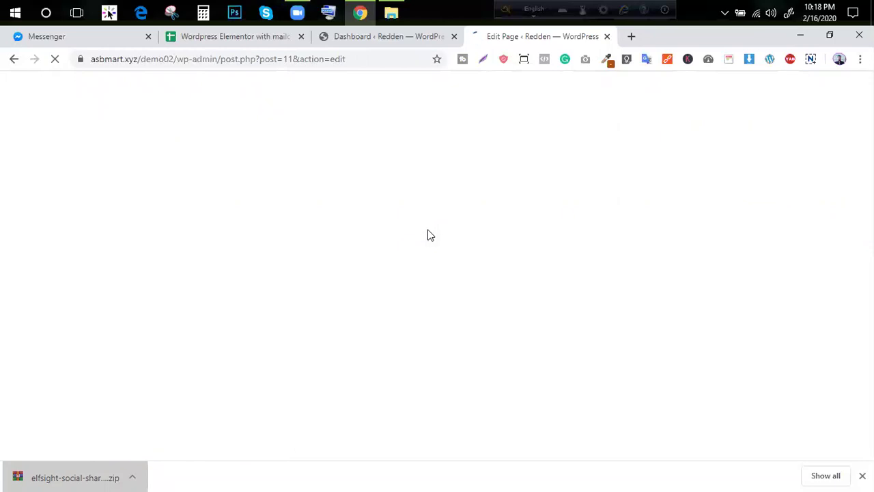
{"action": "left_click", "coordinate": [394, 39]}
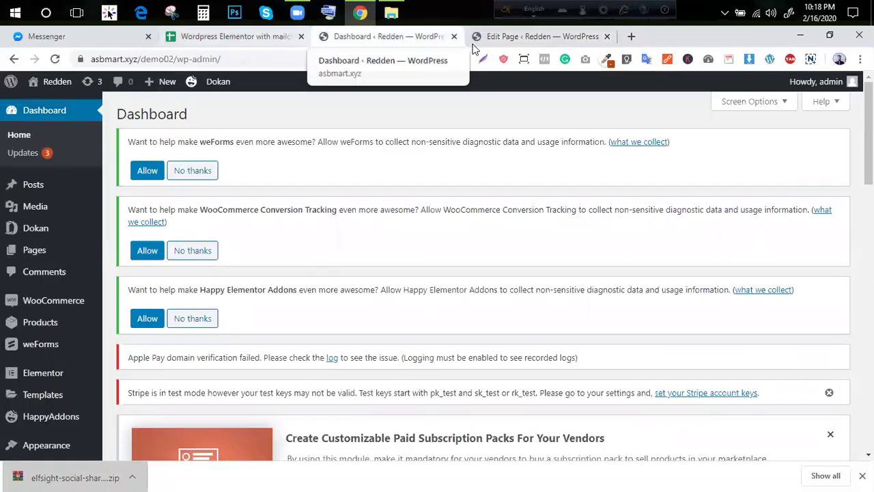
{"action": "left_click", "coordinate": [489, 38]}
{"action": "left_click", "coordinate": [271, 121]}
{"action": "left_click", "coordinate": [55, 59]}
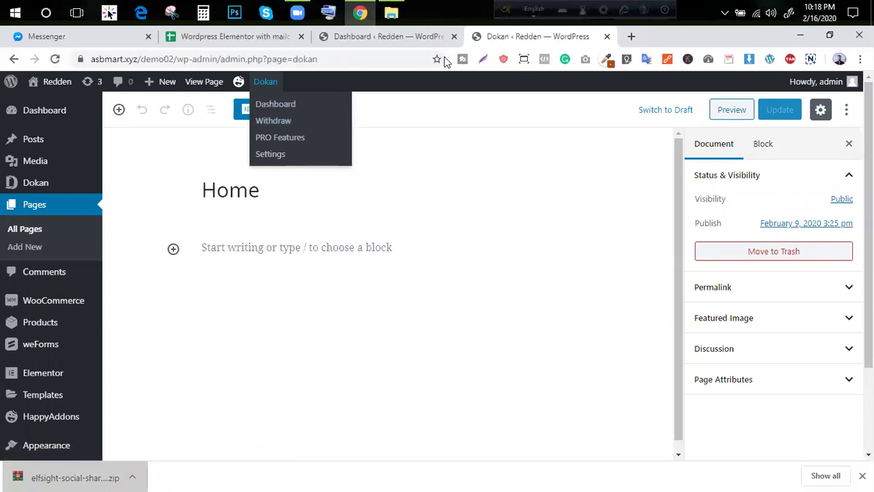
{"action": "left_click", "coordinate": [431, 38]}
{"action": "left_click", "coordinate": [505, 37]}
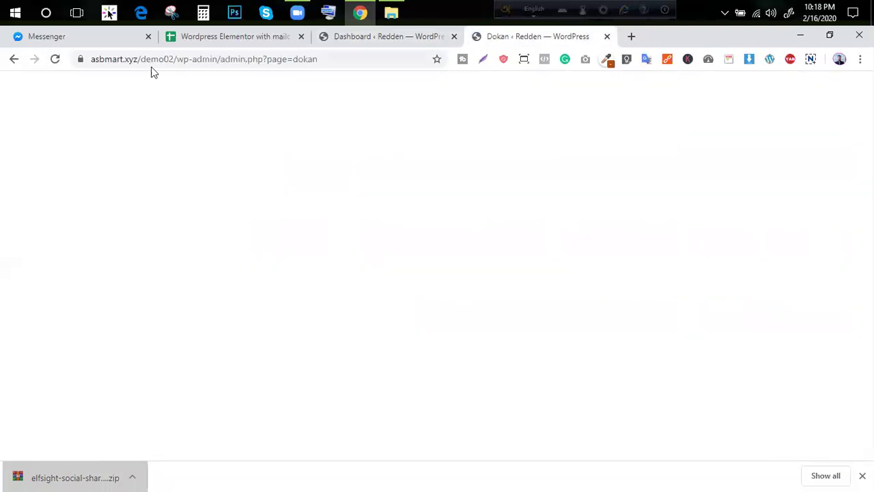
{"action": "left_click", "coordinate": [13, 60]}
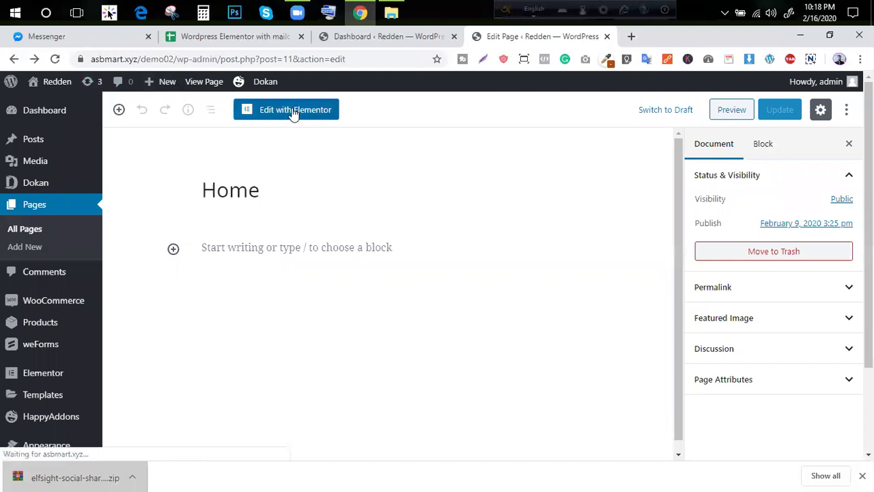
In Elementor, add a one-column section, drag in a Pricing Table found via 'pri', and accept the icon library upgrade
{"action": "left_click", "coordinate": [292, 110]}
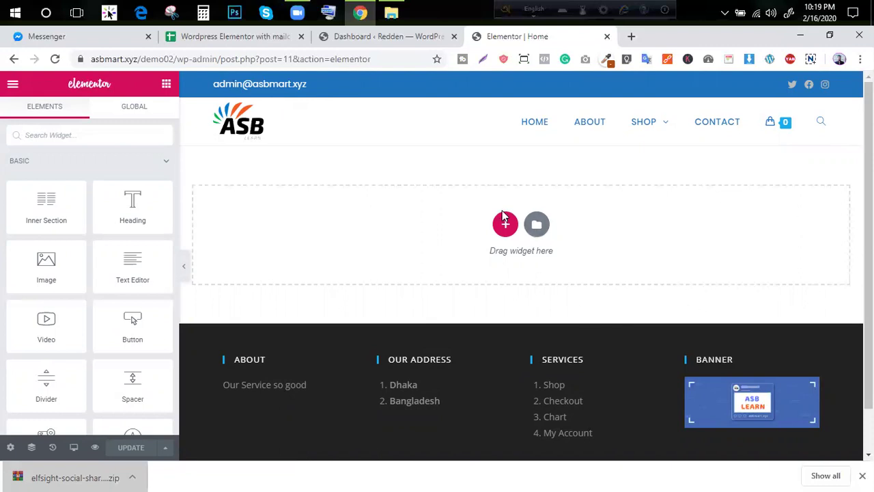
{"action": "left_click", "coordinate": [506, 224]}
{"action": "left_click", "coordinate": [347, 261]}
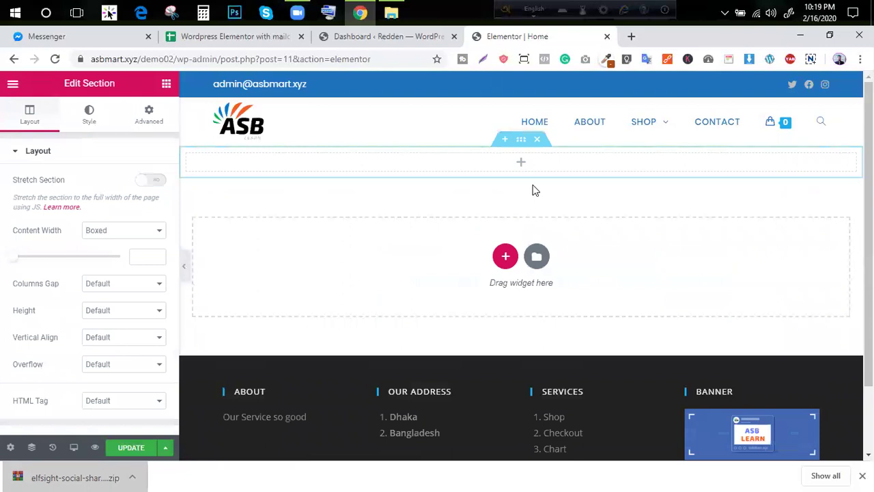
{"action": "left_click", "coordinate": [166, 83]}
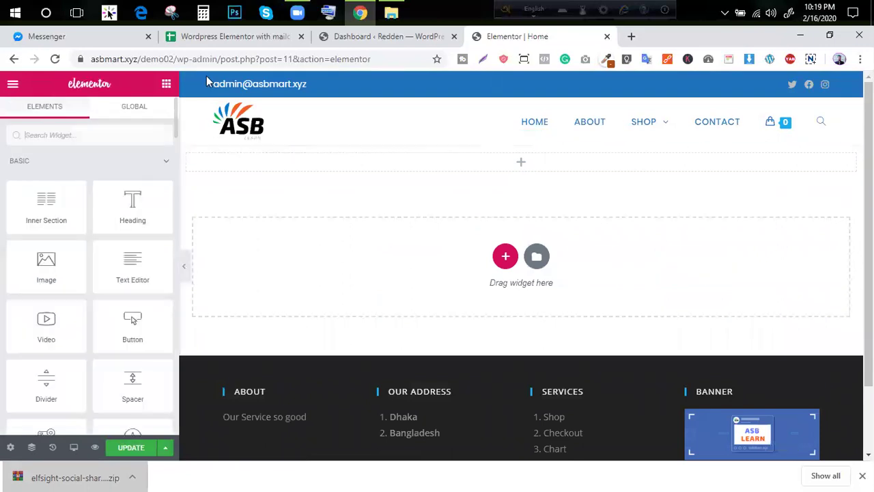
{"action": "left_click", "coordinate": [68, 136]}
{"action": "type", "text": "pric"}
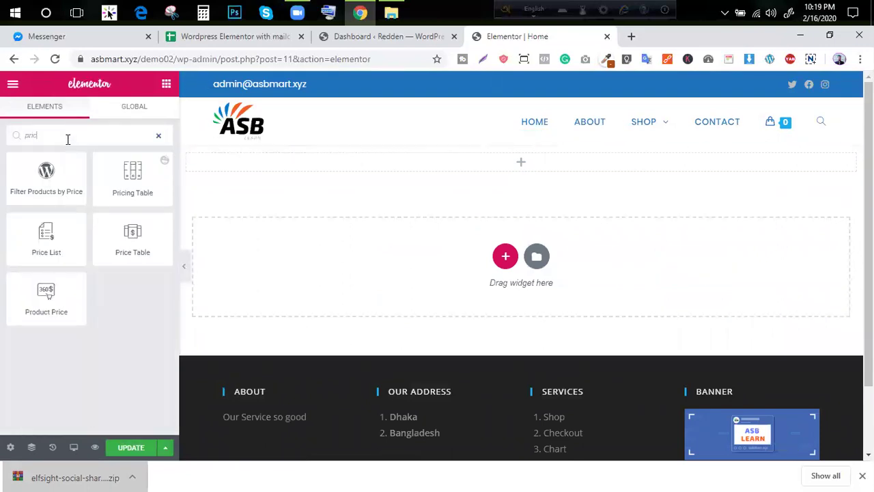
{"action": "left_click_drag", "start_coordinate": [137, 191], "coordinate": [539, 160]}
{"action": "left_click", "coordinate": [504, 306]}
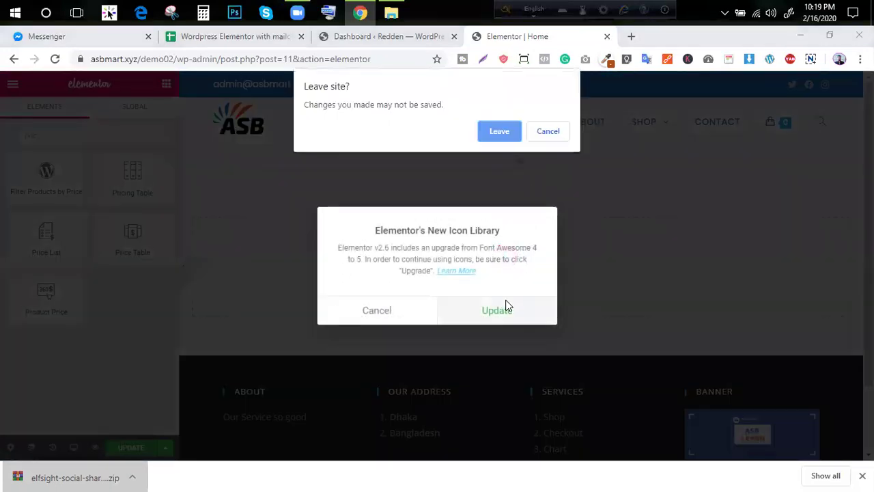
Leave the editor, run Upgrade To Font Awesome 5, and confirm the migration
{"action": "left_click", "coordinate": [498, 140]}
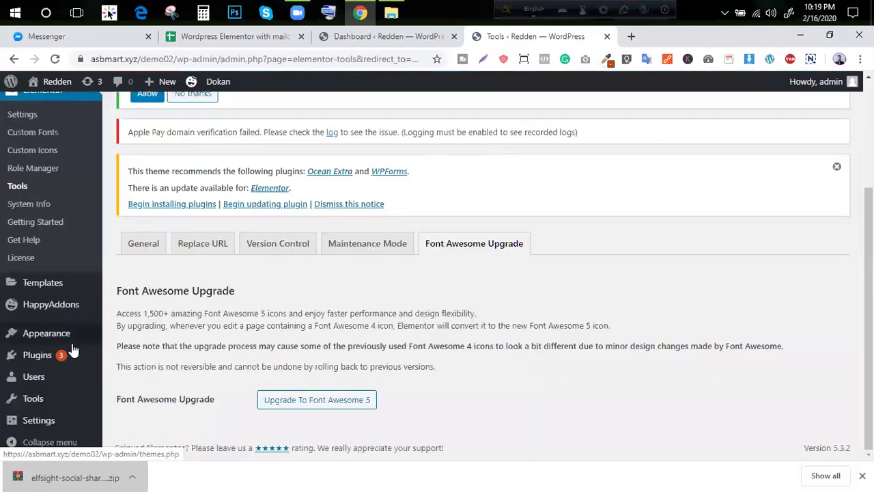
{"action": "left_click", "coordinate": [332, 402]}
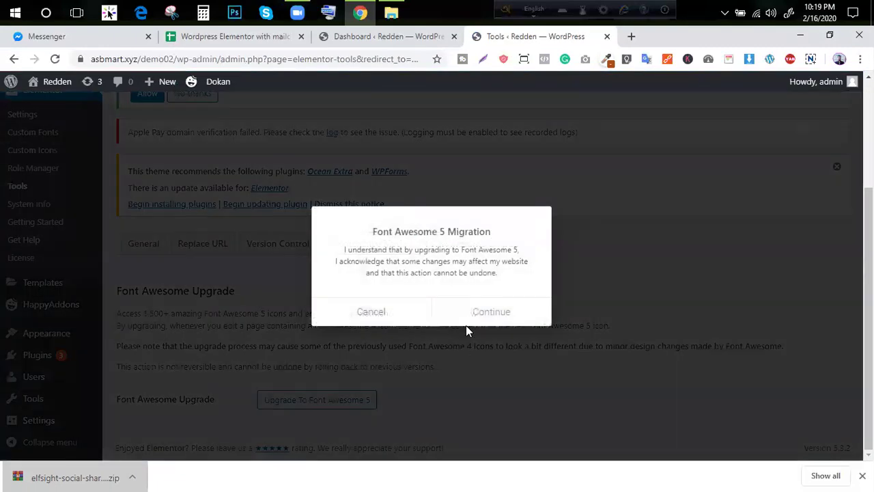
{"action": "left_click", "coordinate": [486, 312]}
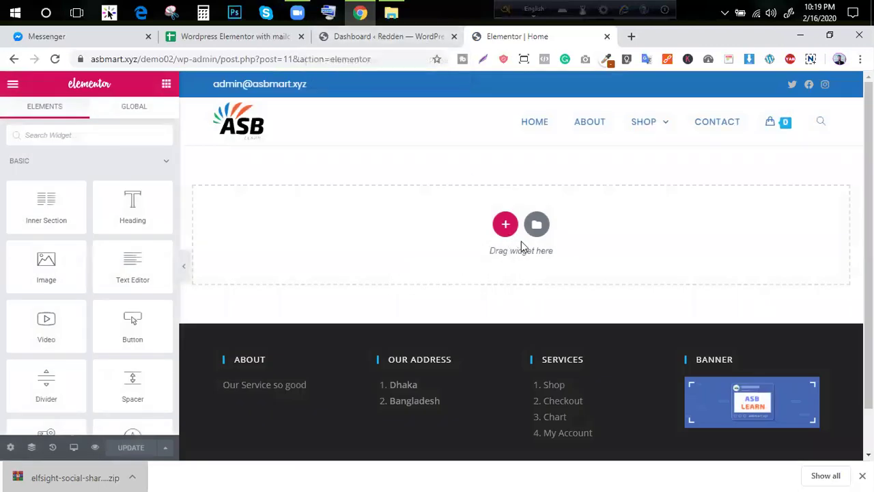
Add a single-column section and drop the Pricing Table widget, found by searching 'pri', into it
{"action": "left_click", "coordinate": [505, 224]}
{"action": "left_click", "coordinate": [349, 261]}
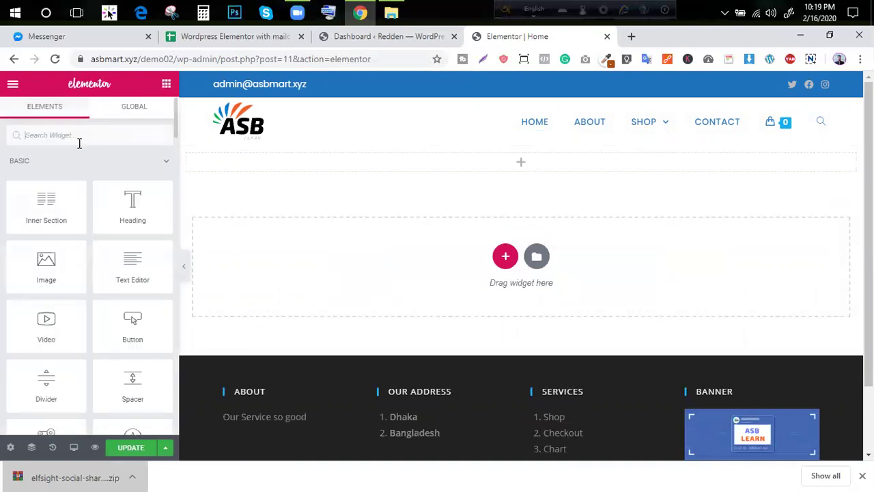
{"action": "type", "text": "po"}
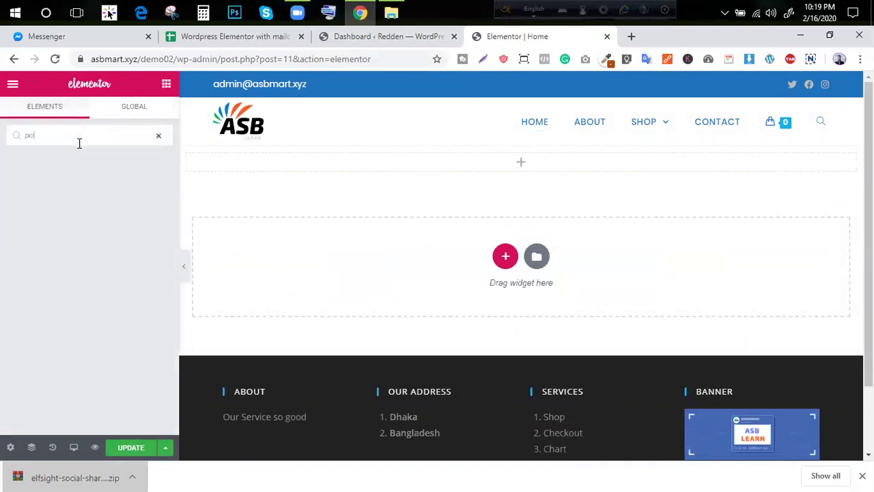
{"action": "key", "text": "BackSpace"}
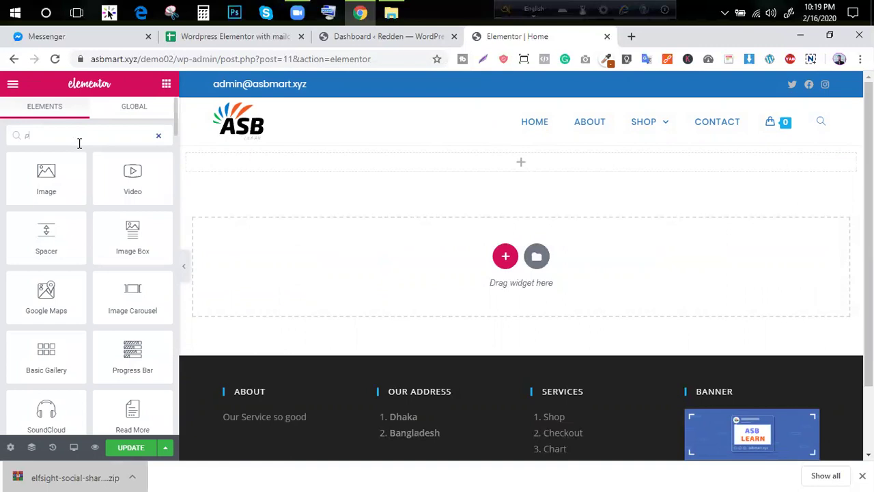
{"action": "type", "text": "ri"}
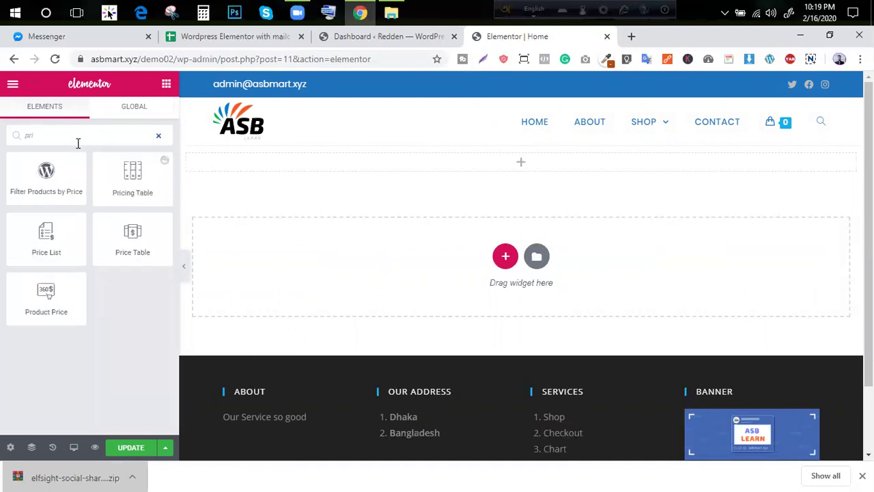
{"action": "left_click_drag", "start_coordinate": [103, 193], "coordinate": [450, 167]}
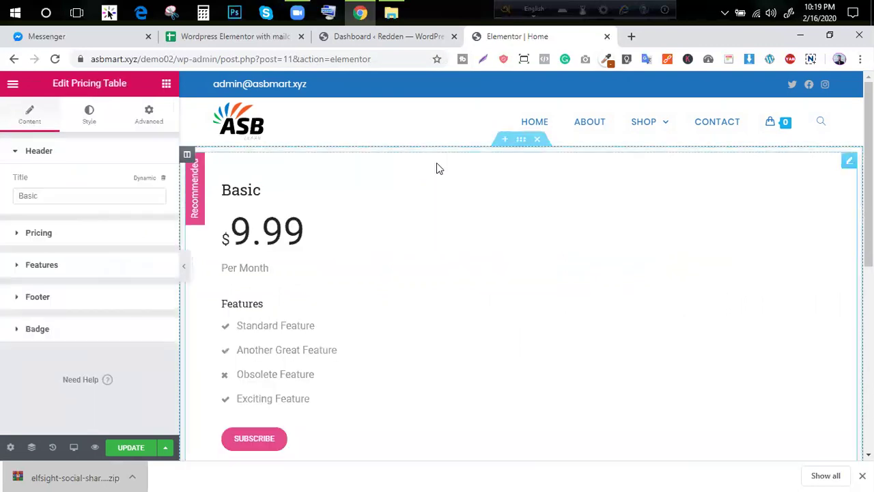
{"action": "scroll", "coordinate": [328, 228], "scroll_direction": "down", "scroll_amount": 1}
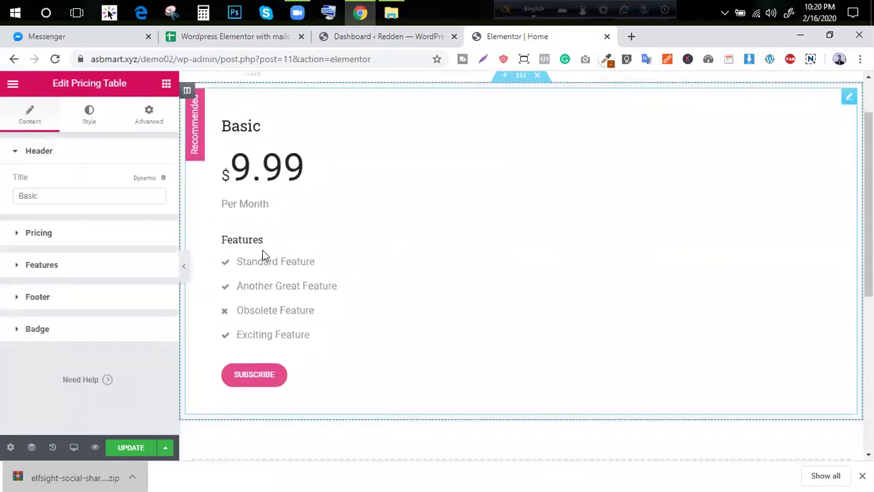
{"action": "scroll", "coordinate": [274, 250], "scroll_direction": "up", "scroll_amount": 1}
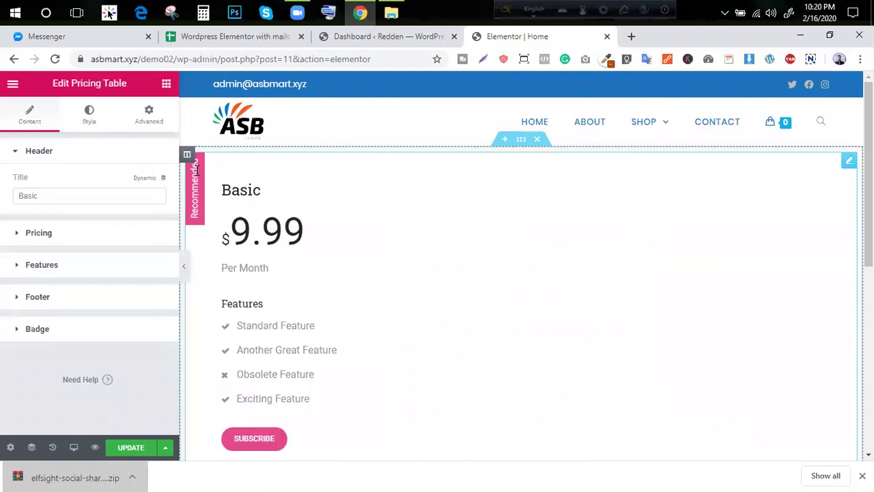
Duplicate the pricing column twice to make three pricing columns
{"action": "right_click", "coordinate": [195, 166]}
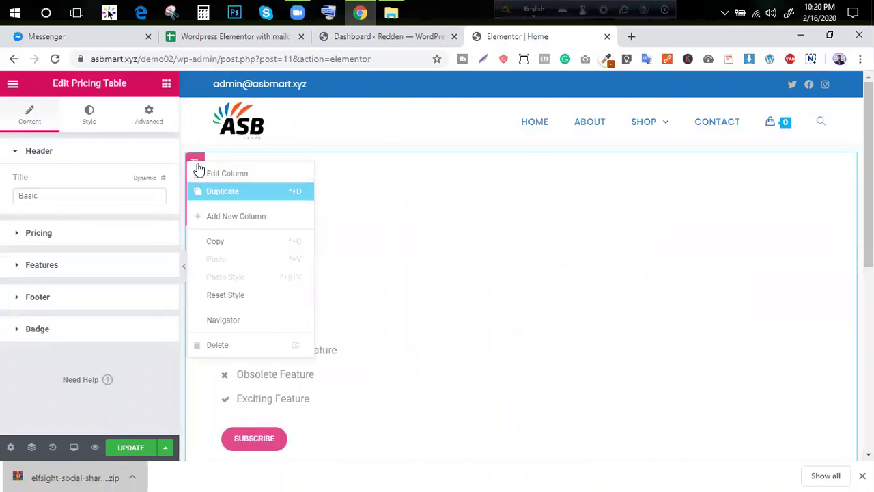
{"action": "left_click", "coordinate": [222, 191]}
{"action": "right_click", "coordinate": [195, 158]}
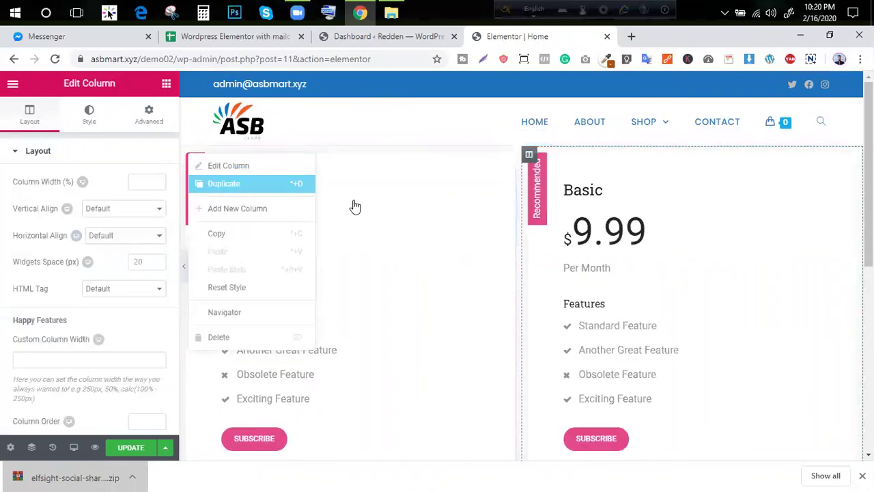
{"action": "left_click", "coordinate": [232, 183]}
{"action": "scroll", "coordinate": [539, 337], "scroll_direction": "down", "scroll_amount": 3}
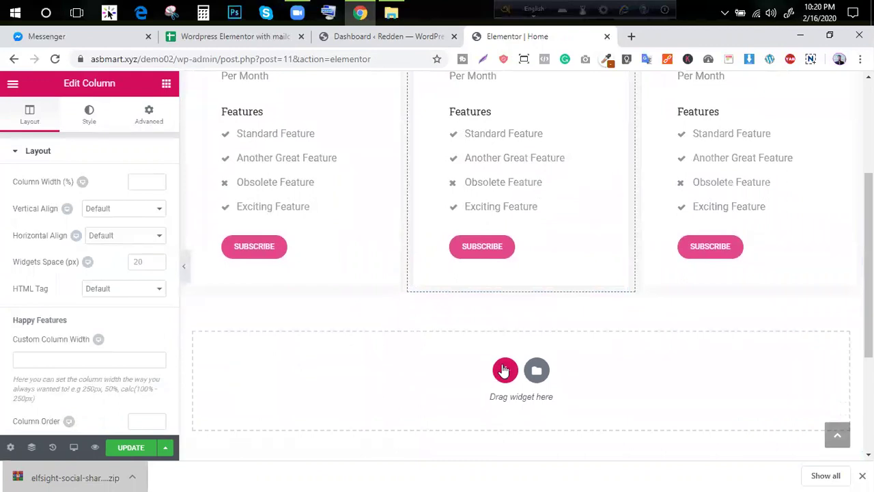
Add a three-column section and move the pricing tables into its columns, filling the last with a copy
{"action": "left_click", "coordinate": [505, 370]}
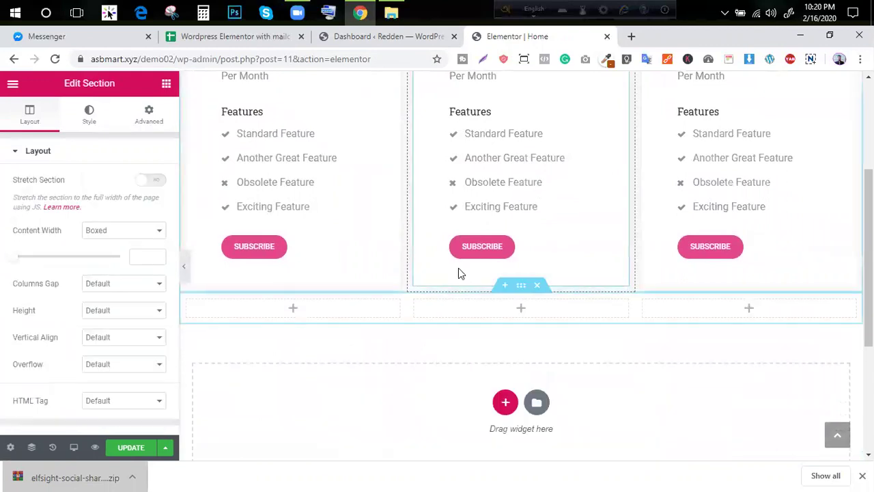
{"action": "scroll", "coordinate": [332, 205], "scroll_direction": "up", "scroll_amount": 2}
{"action": "left_click_drag", "start_coordinate": [394, 99], "coordinate": [292, 444]}
{"action": "left_click_drag", "start_coordinate": [618, 106], "coordinate": [521, 394]}
{"action": "scroll", "coordinate": [624, 280], "scroll_direction": "up", "scroll_amount": 3}
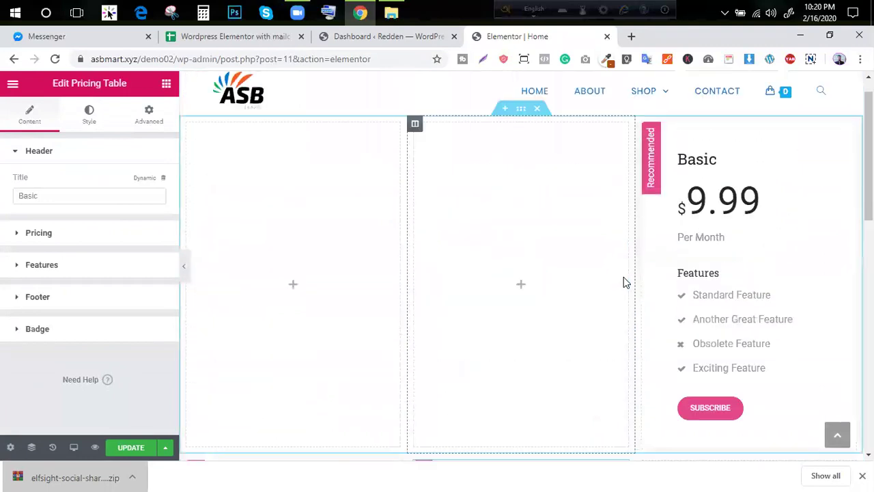
{"action": "scroll", "coordinate": [623, 276], "scroll_direction": "up", "scroll_amount": 1}
{"action": "left_click_drag", "start_coordinate": [842, 171], "coordinate": [728, 330]}
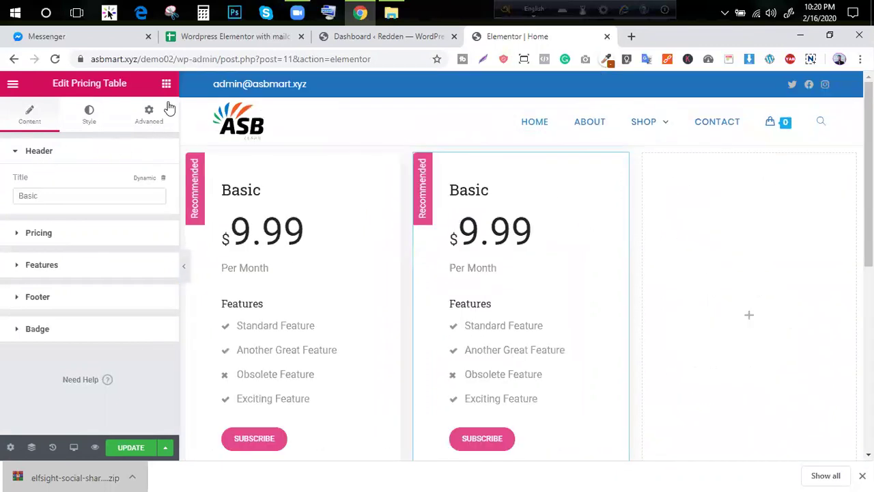
{"action": "right_click", "coordinate": [535, 212]}
{"action": "left_click", "coordinate": [575, 235]}
{"action": "left_click_drag", "start_coordinate": [610, 179], "coordinate": [742, 342]}
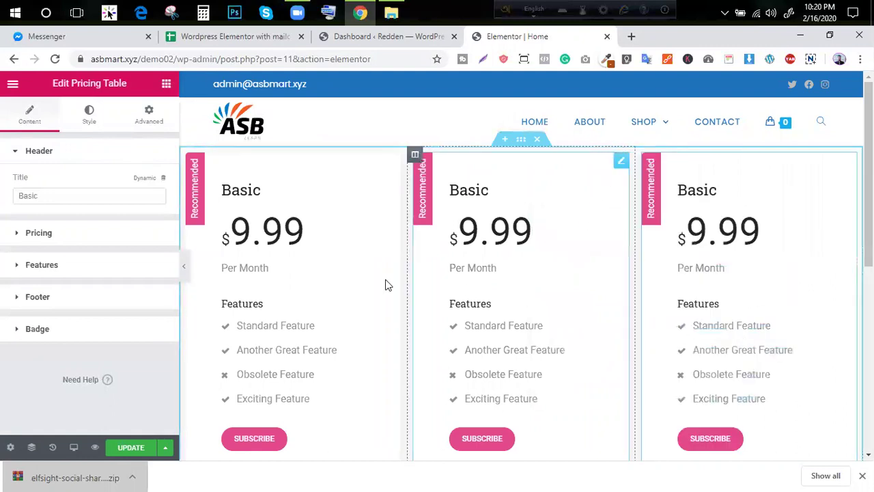
Save the page and preview the three pricing cards with the panel hidden
{"action": "left_click", "coordinate": [137, 451]}
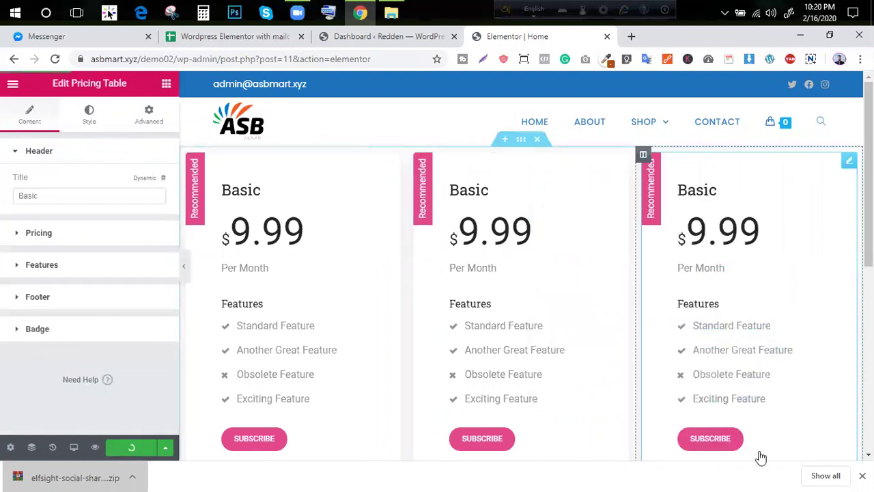
{"action": "left_click", "coordinate": [862, 475]}
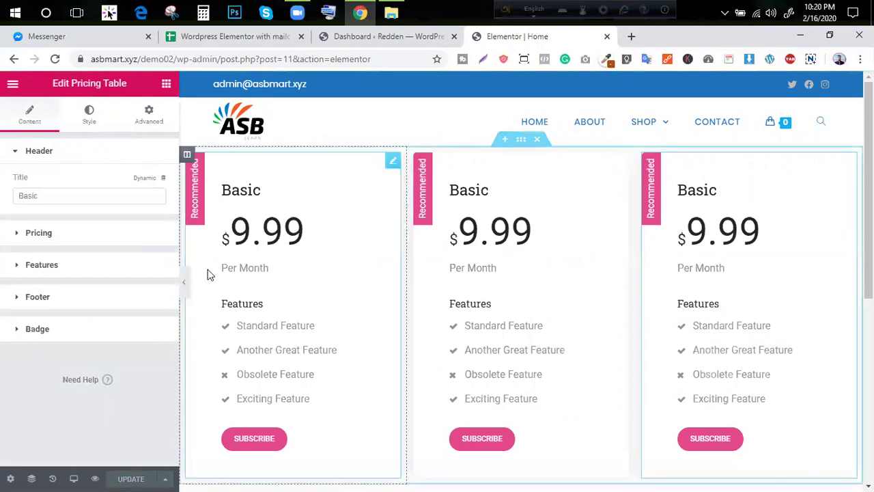
{"action": "left_click", "coordinate": [184, 281]}
{"action": "scroll", "coordinate": [205, 334], "scroll_direction": "down", "scroll_amount": 3}
{"action": "scroll", "coordinate": [211, 305], "scroll_direction": "up", "scroll_amount": 3}
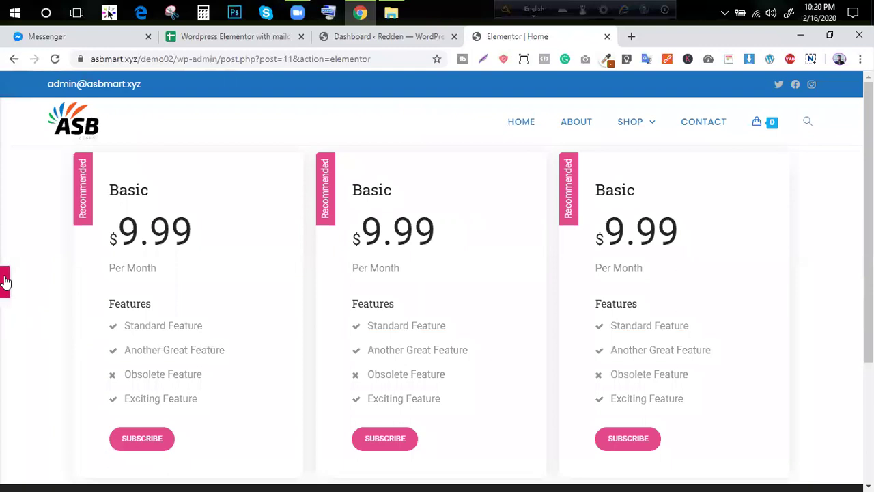
Set the pricing section's spacing to 5
{"action": "left_click", "coordinate": [5, 282]}
{"action": "left_click", "coordinate": [521, 139]}
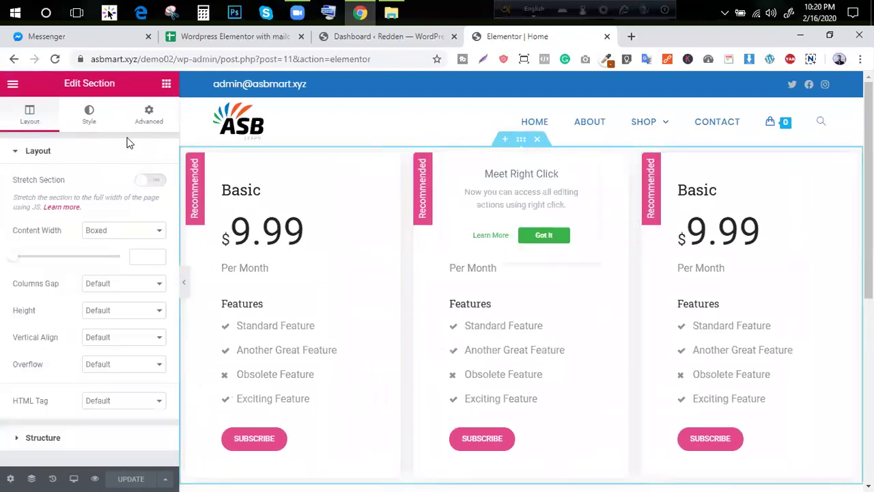
{"action": "left_click", "coordinate": [146, 116]}
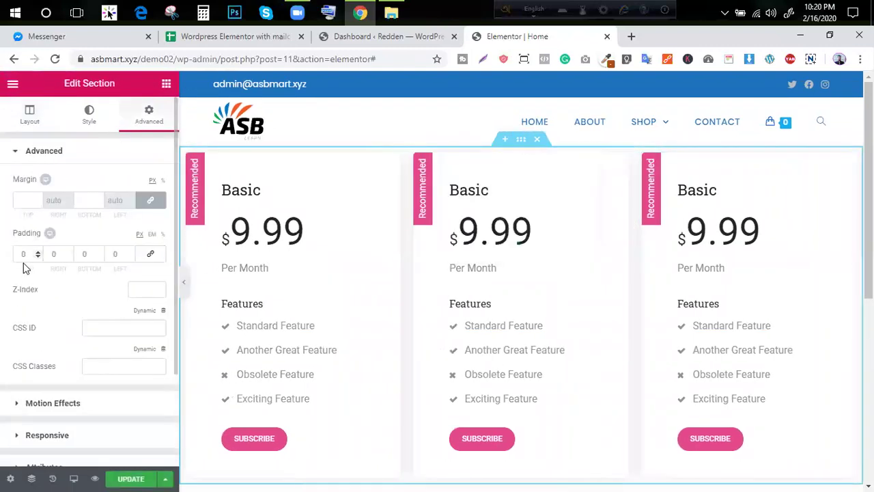
{"action": "type", "text": "5"}
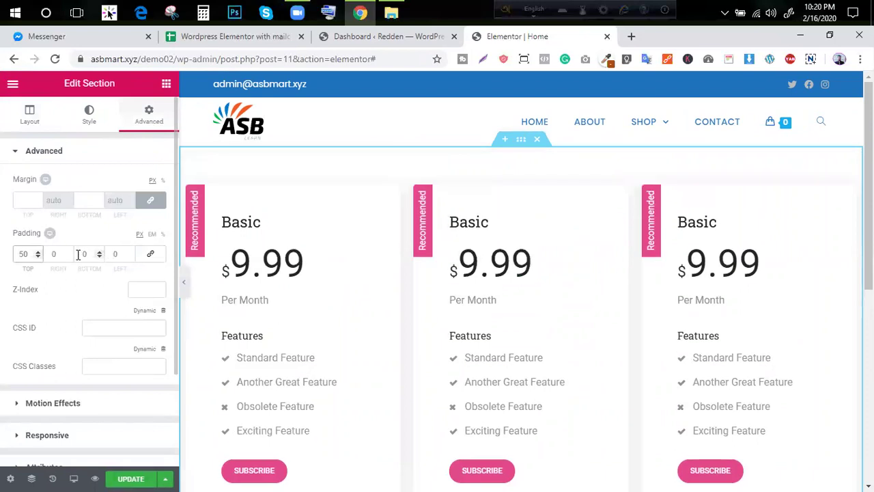
Retitle the second pricing card Stander and the third card Agency
{"action": "left_click", "coordinate": [302, 234]}
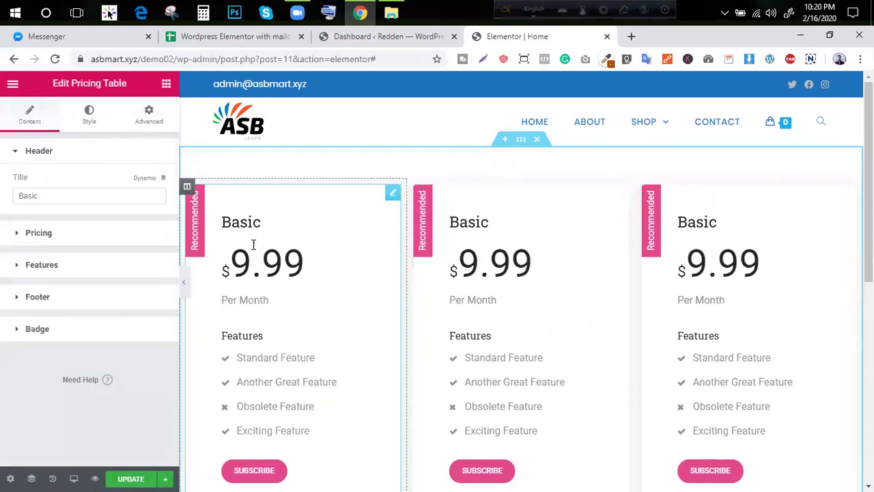
{"action": "double_click", "coordinate": [242, 224]}
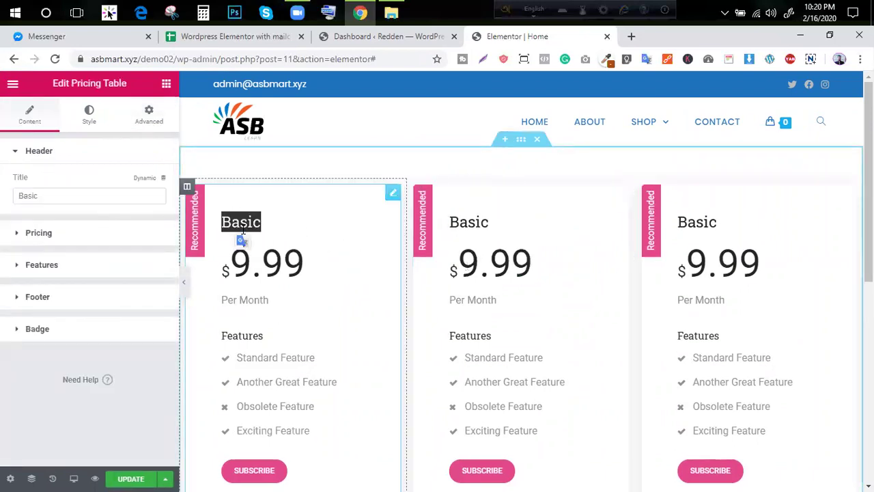
{"action": "key", "text": "Right"}
{"action": "left_click", "coordinate": [476, 217]}
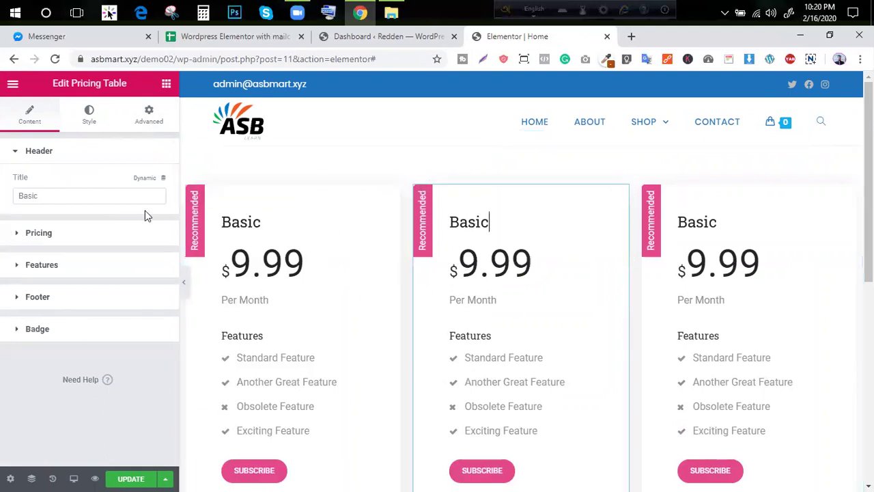
{"action": "double_click", "coordinate": [77, 196]}
{"action": "type", "text": "Stander"}
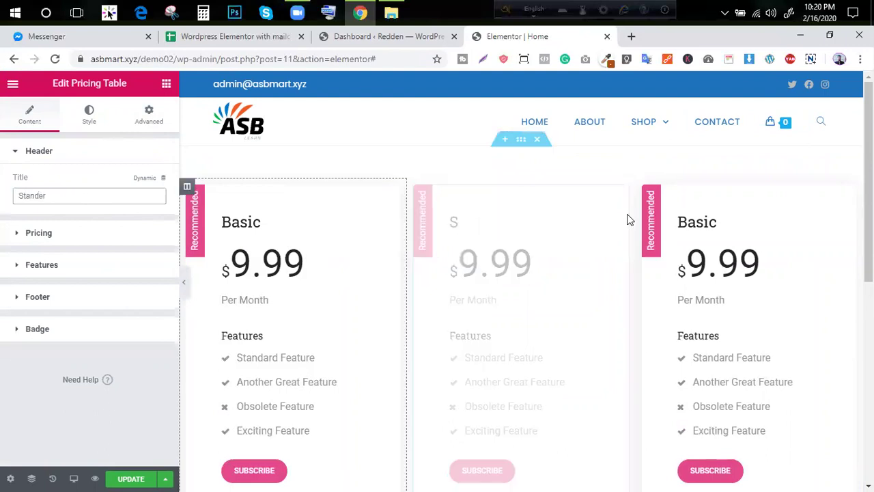
{"action": "left_click", "coordinate": [714, 222]}
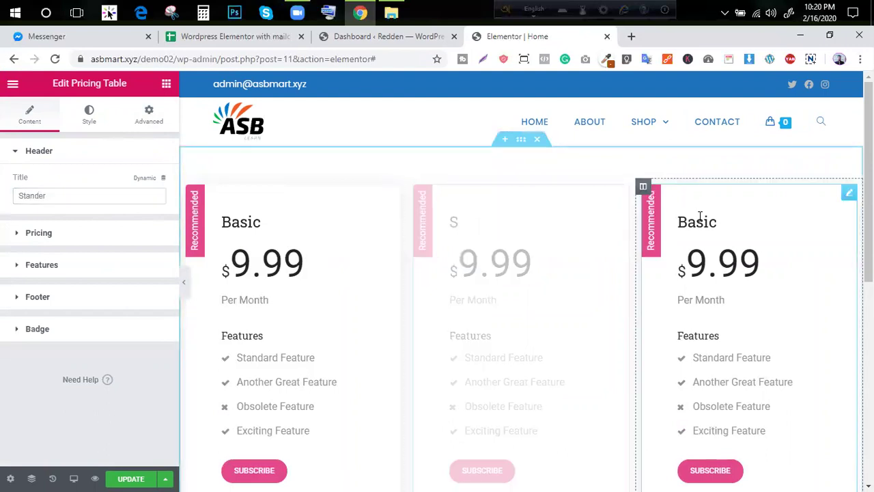
{"action": "double_click", "coordinate": [48, 197]}
{"action": "type", "text": "Agency"}
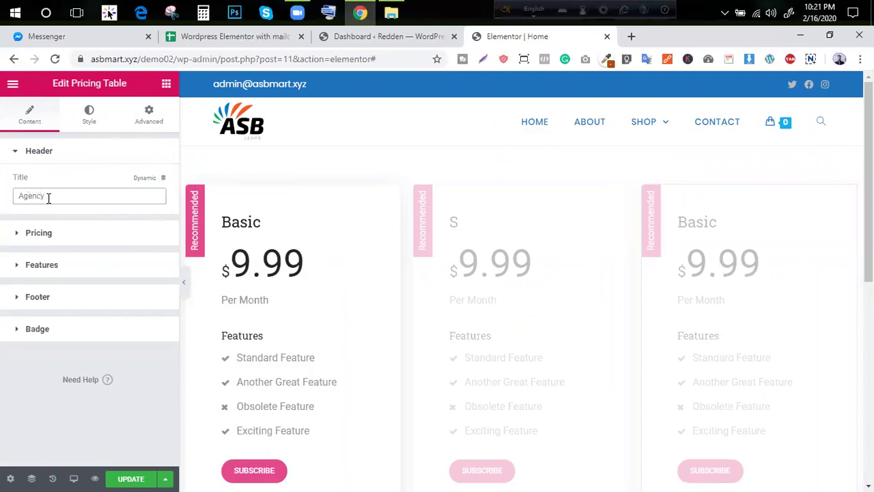
Turn off the Recommended badge on the Basic and Stander cards, then open Agency's badge settings
{"action": "left_click", "coordinate": [212, 221]}
{"action": "left_click", "coordinate": [79, 333]}
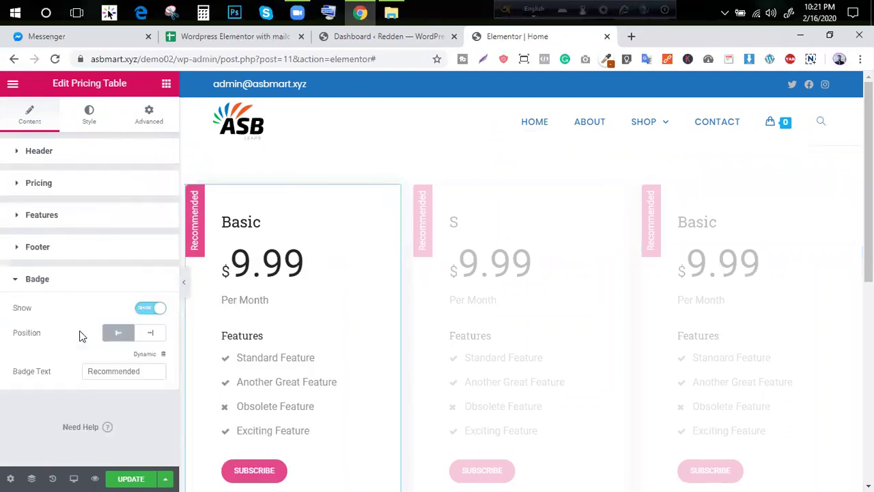
{"action": "left_click", "coordinate": [156, 308]}
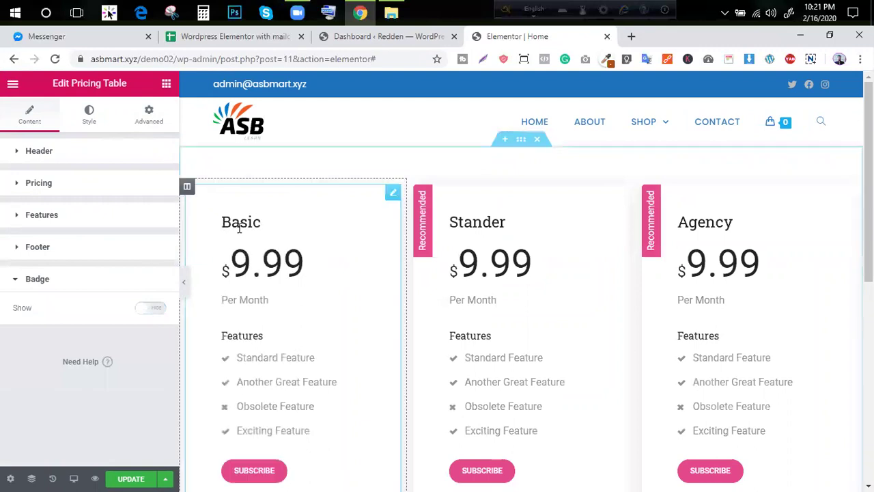
{"action": "left_click", "coordinate": [571, 236]}
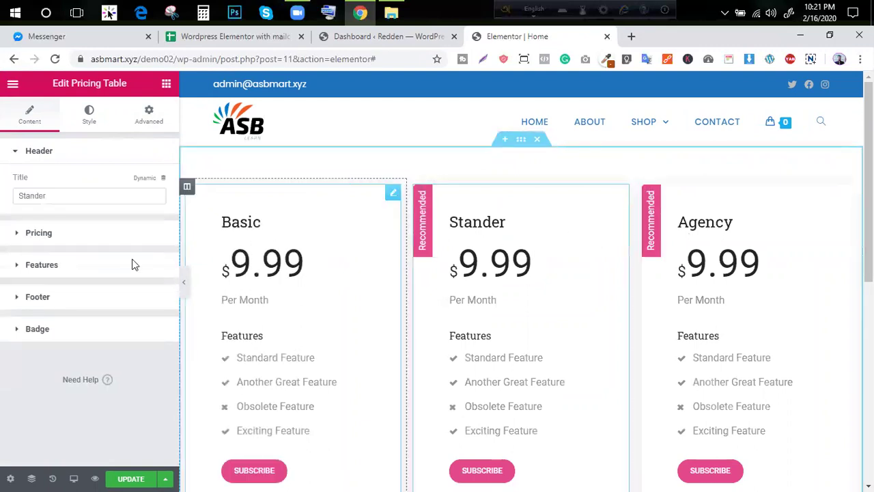
{"action": "left_click", "coordinate": [37, 329]}
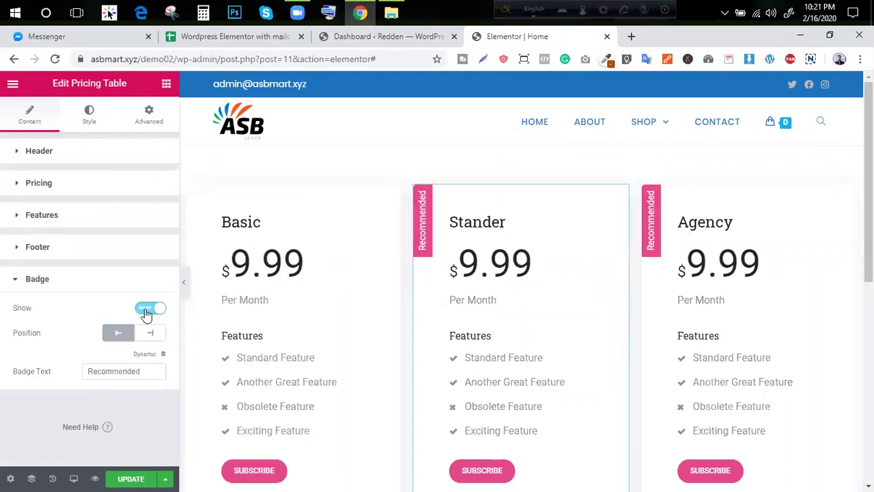
{"action": "left_click", "coordinate": [149, 308]}
{"action": "left_click", "coordinate": [693, 241]}
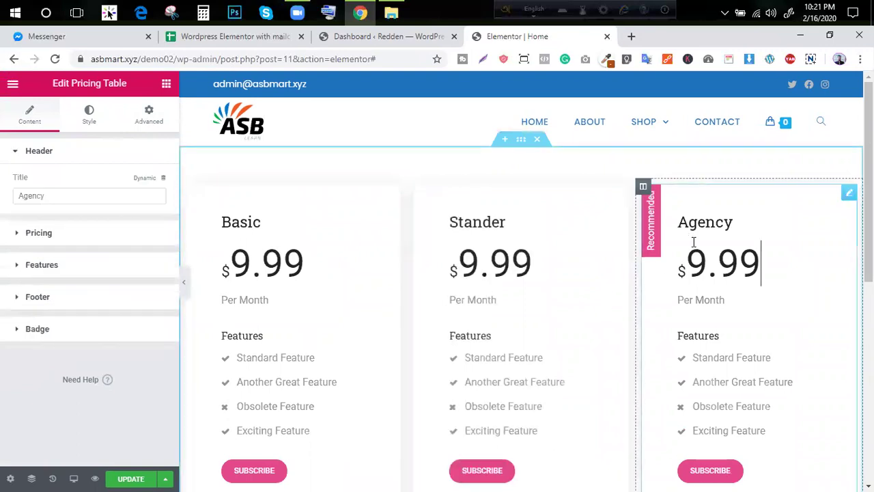
{"action": "left_click", "coordinate": [85, 329]}
Change the Agency card's badge text from Recommended to Super Sale and save
{"action": "double_click", "coordinate": [123, 369]}
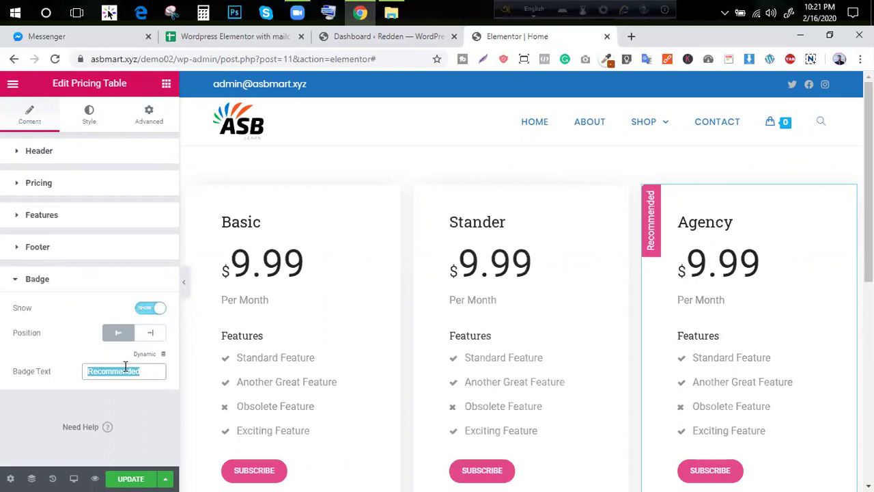
{"action": "type", "text": "Sup"}
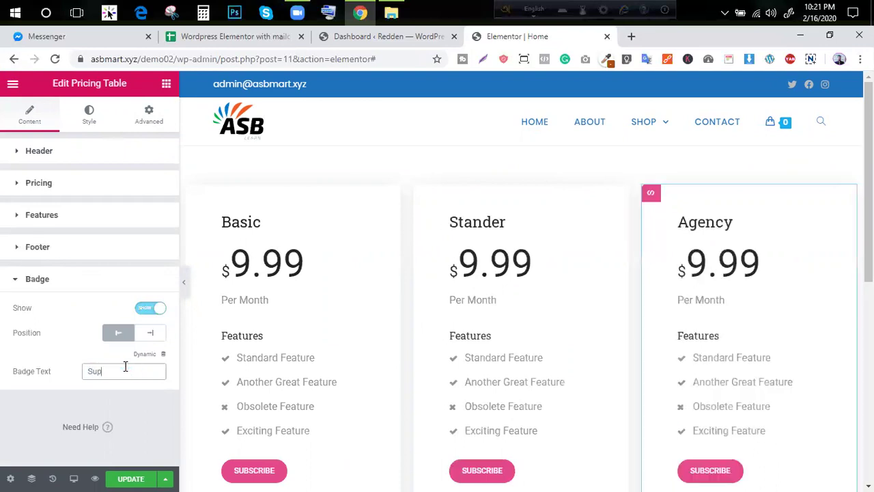
{"action": "type", "text": "er SAI"}
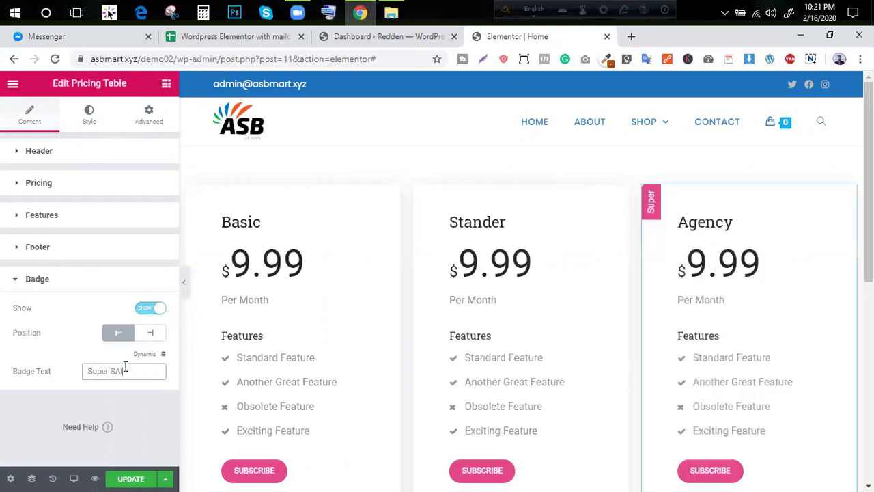
{"action": "key", "text": "BackSpace"}
{"action": "key", "text": "BackSpace"}
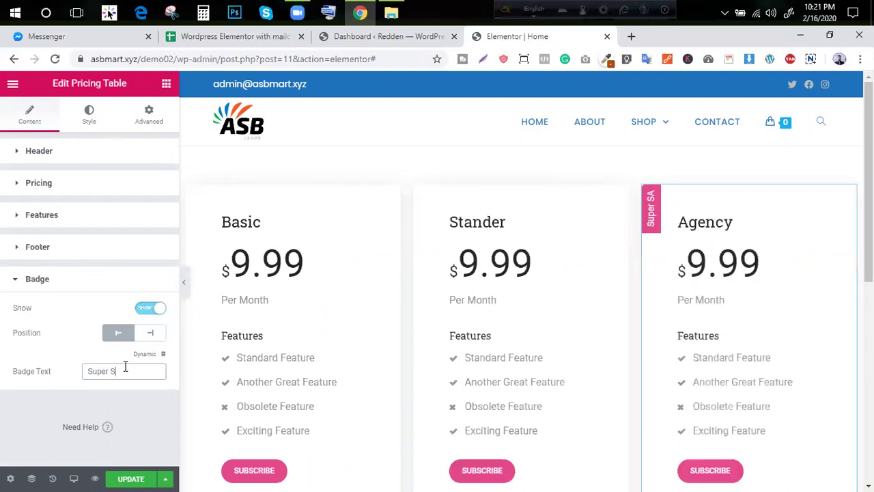
{"action": "type", "text": "ale"}
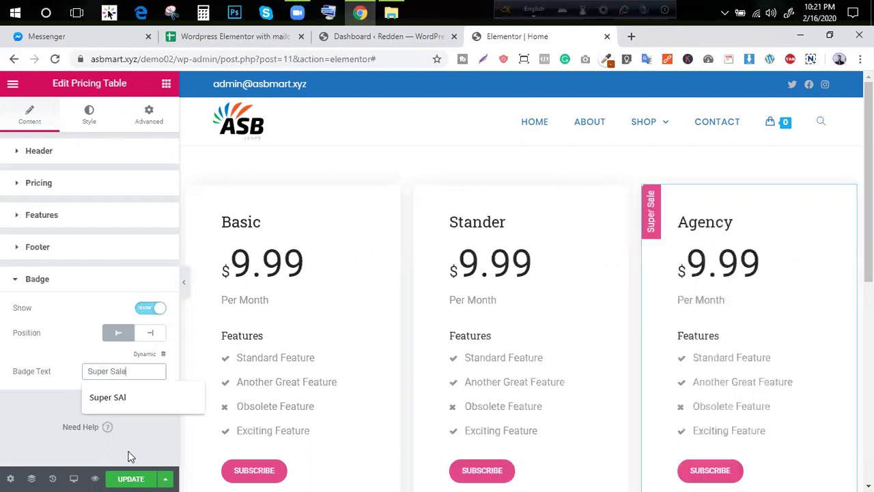
{"action": "left_click", "coordinate": [145, 477]}
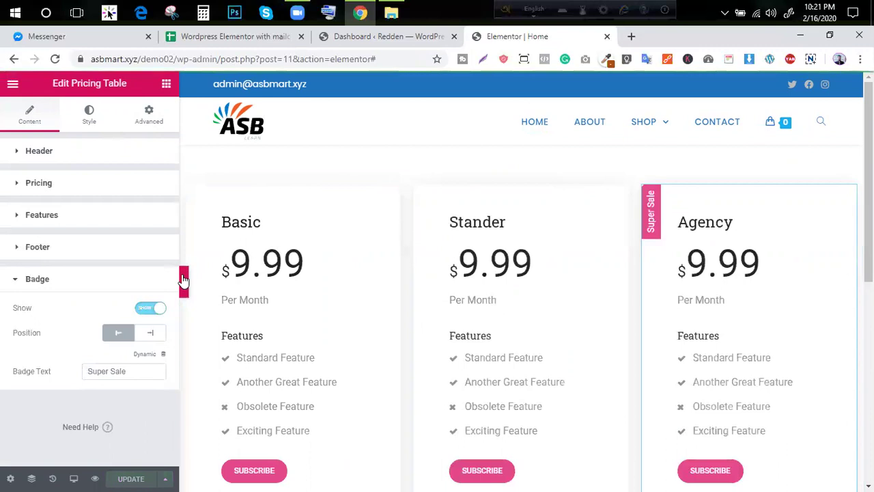
Preview the page full-width, then select the Basic card and expand its header settings
{"action": "left_click", "coordinate": [183, 282]}
{"action": "scroll", "coordinate": [149, 374], "scroll_direction": "down", "scroll_amount": 5}
{"action": "scroll", "coordinate": [41, 321], "scroll_direction": "up", "scroll_amount": 5}
{"action": "left_click", "coordinate": [4, 281]}
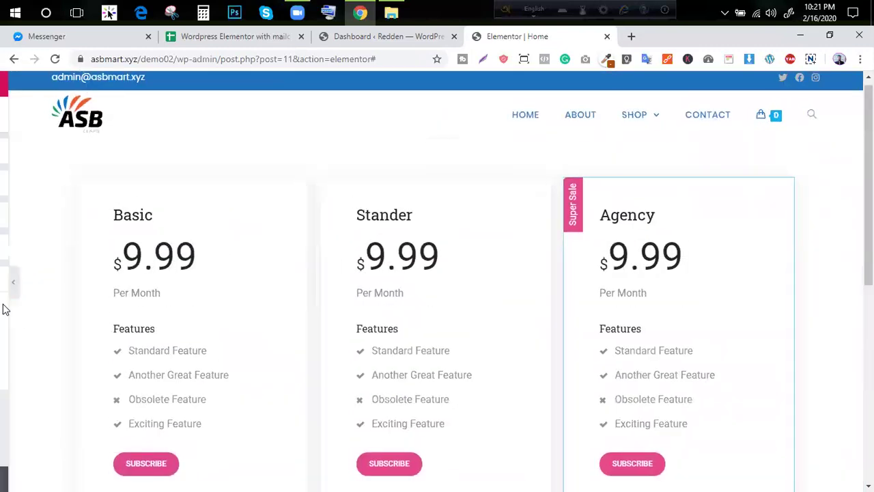
{"action": "left_click", "coordinate": [235, 328]}
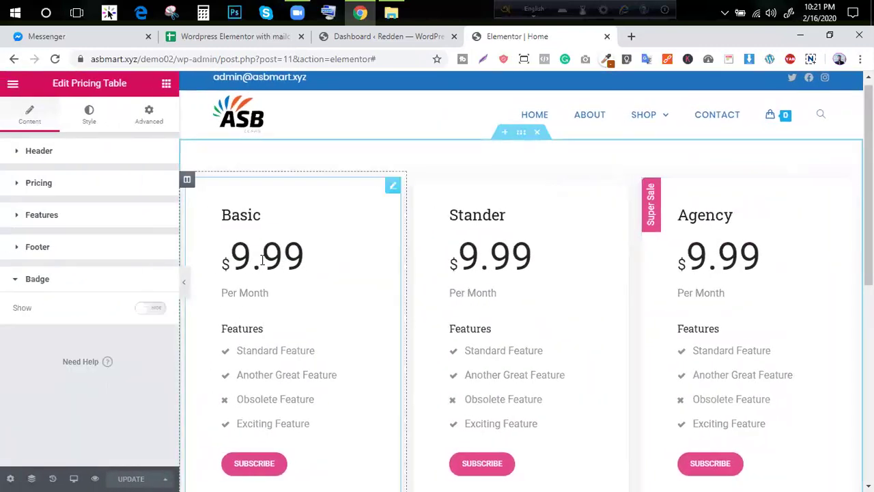
{"action": "scroll", "coordinate": [270, 277], "scroll_direction": "down", "scroll_amount": 1}
{"action": "scroll", "coordinate": [269, 276], "scroll_direction": "up", "scroll_amount": 1}
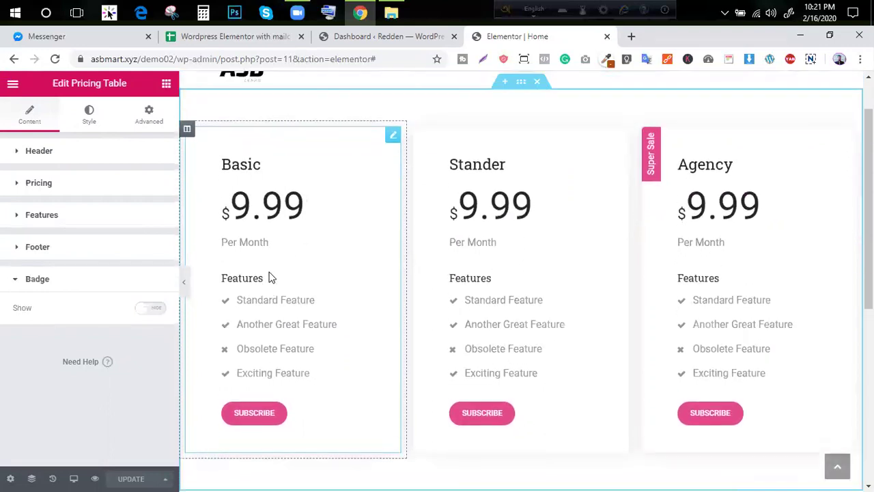
{"action": "left_click", "coordinate": [30, 151]}
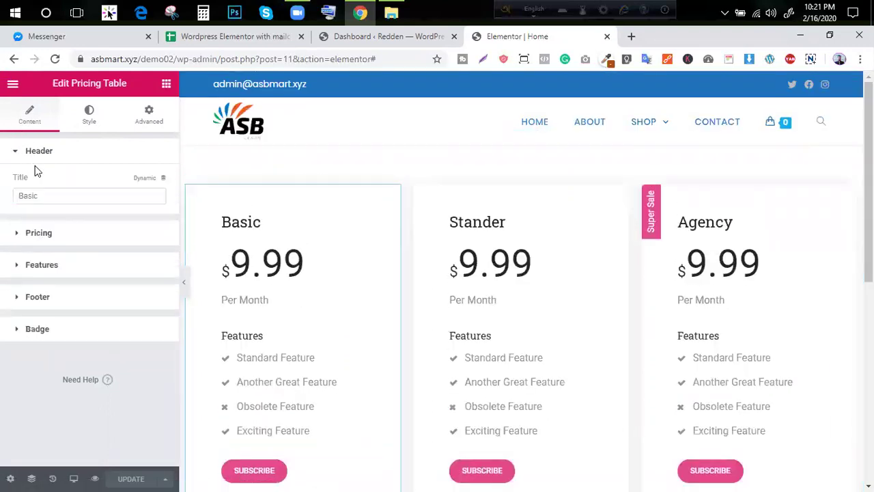
Set the Basic card's currency to BD Taka and its price to 200
{"action": "left_click", "coordinate": [98, 238]}
{"action": "left_click", "coordinate": [123, 216]}
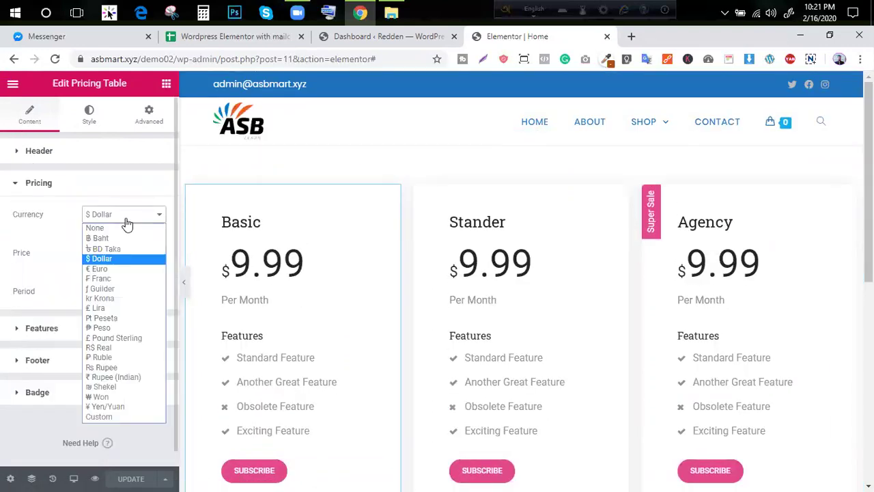
{"action": "left_click", "coordinate": [116, 249]}
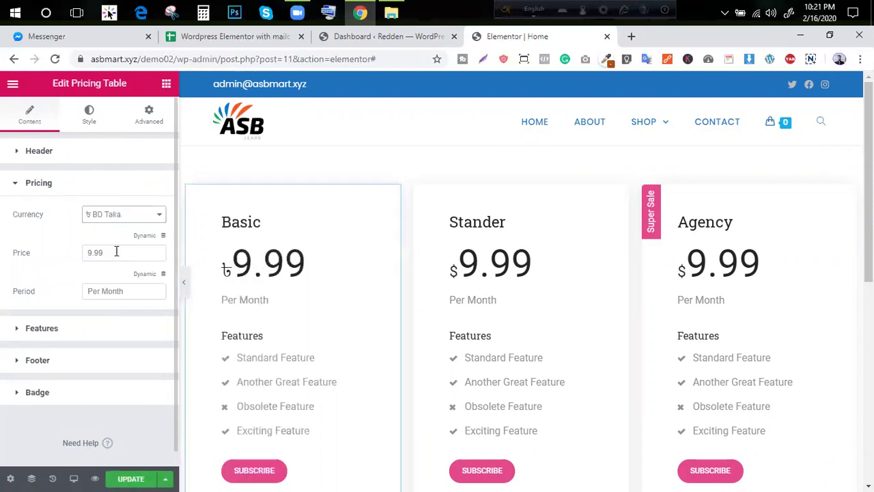
{"action": "left_click", "coordinate": [120, 216]}
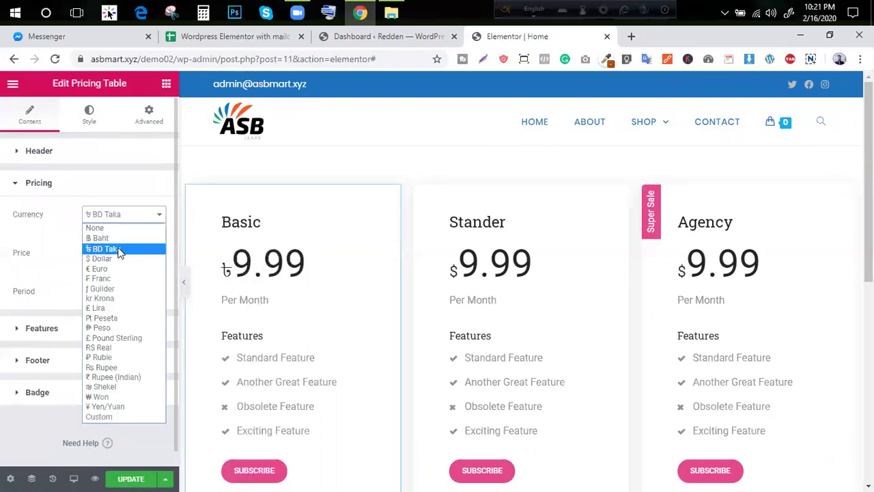
{"action": "left_click", "coordinate": [117, 249]}
{"action": "double_click", "coordinate": [116, 260]}
{"action": "type", "text": "200"}
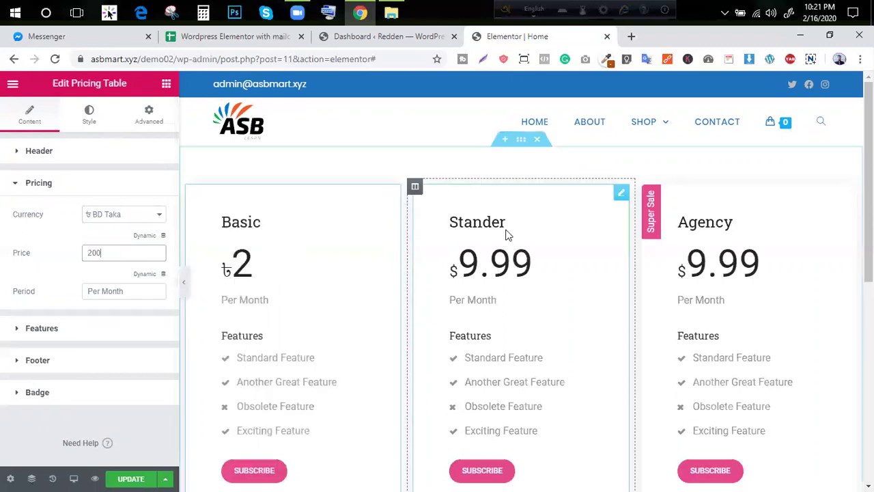
Set the Stander card's currency to BD Taka and select its price for replacement
{"action": "left_click", "coordinate": [508, 235]}
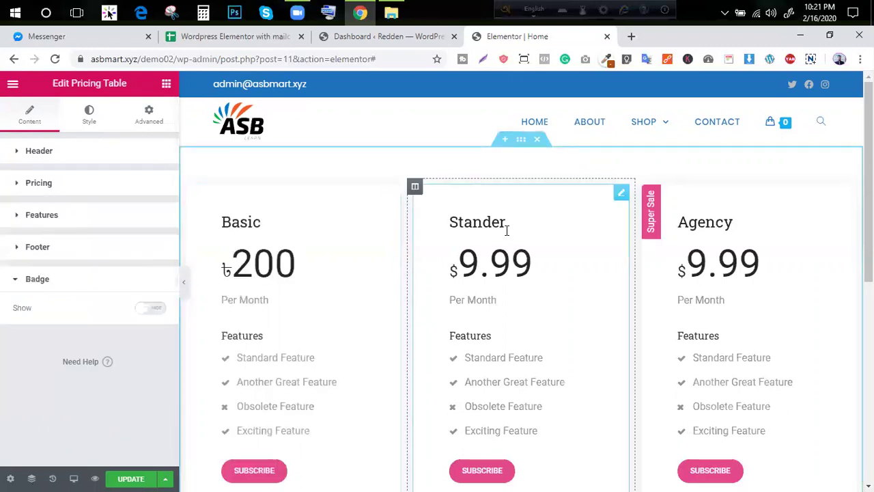
{"action": "left_click", "coordinate": [72, 194]}
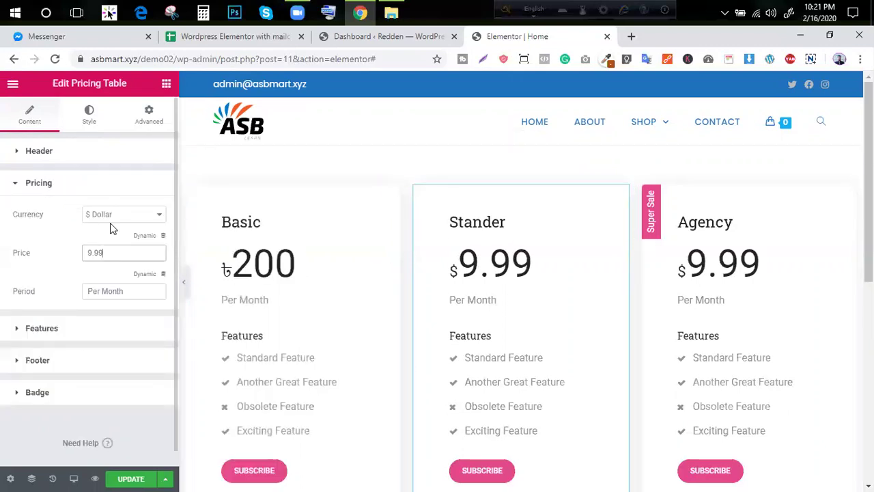
{"action": "left_click", "coordinate": [110, 220]}
{"action": "left_click", "coordinate": [104, 249]}
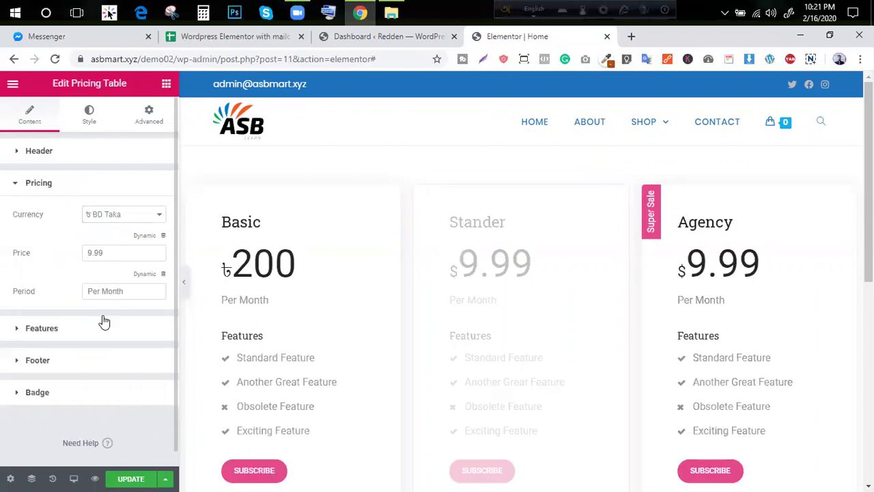
{"action": "left_click", "coordinate": [104, 325]}
{"action": "left_click", "coordinate": [82, 190]}
{"action": "double_click", "coordinate": [113, 254]}
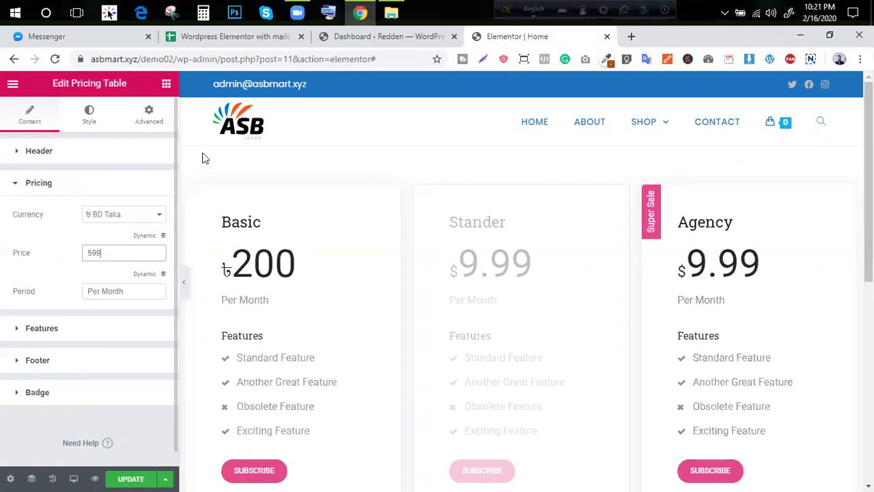
Give the Agency card a BD Taka price of 1000 and save the page
{"action": "left_click", "coordinate": [726, 207]}
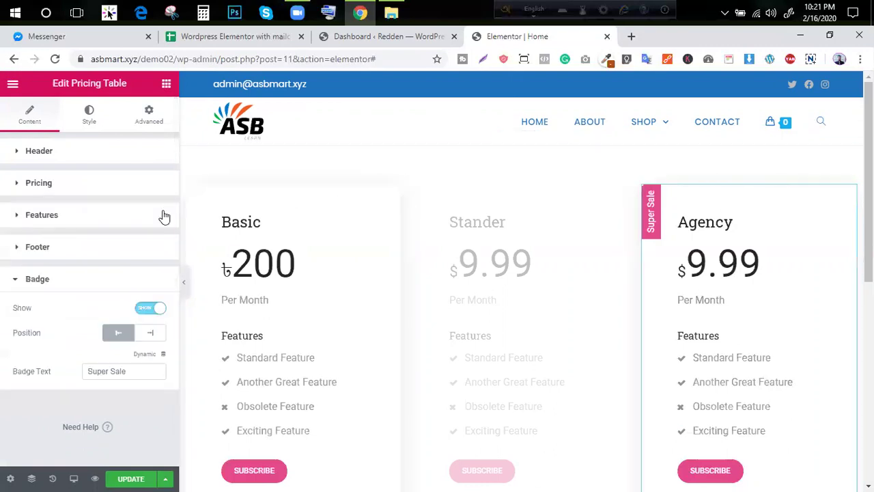
{"action": "left_click", "coordinate": [115, 184]}
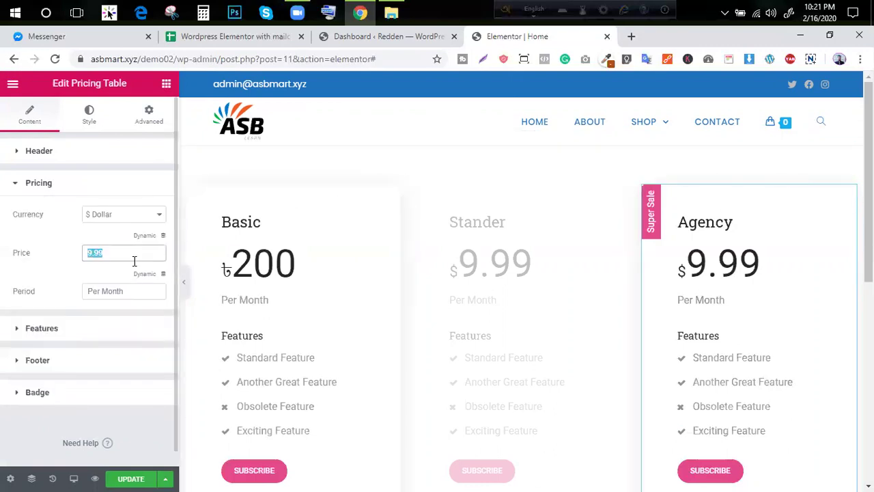
{"action": "type", "text": "1000"}
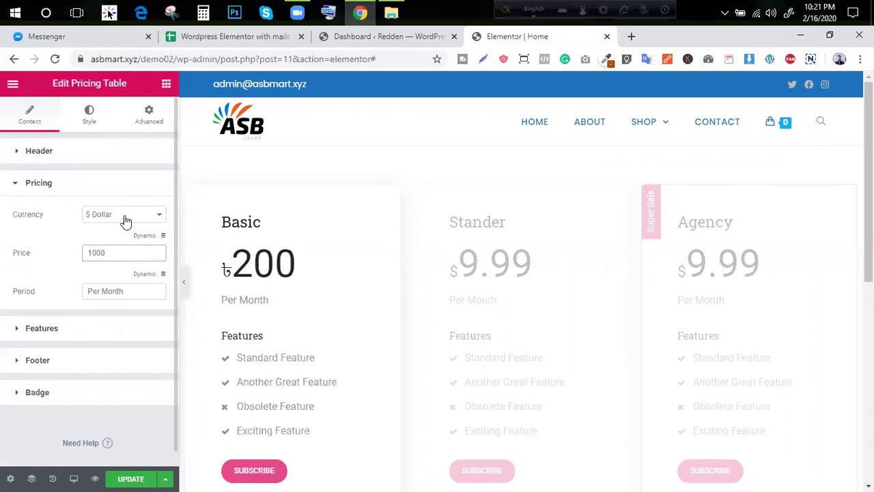
{"action": "left_click", "coordinate": [125, 215]}
{"action": "left_click", "coordinate": [117, 249]}
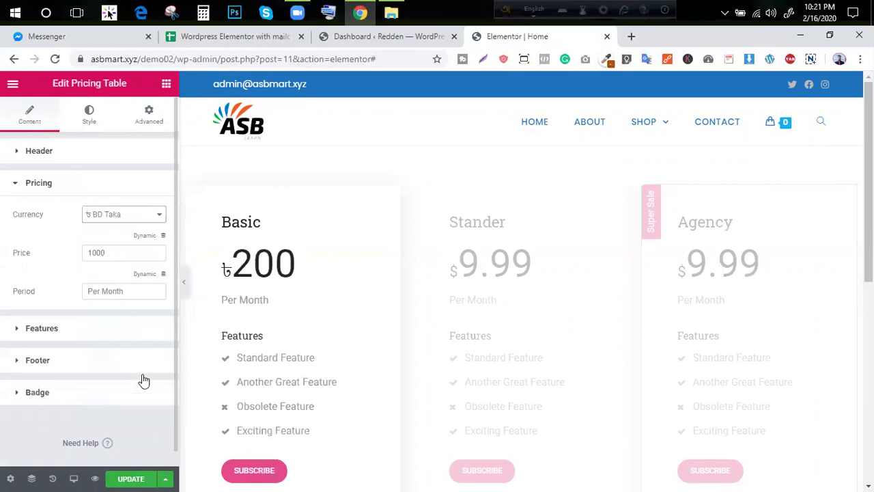
{"action": "left_click", "coordinate": [125, 478]}
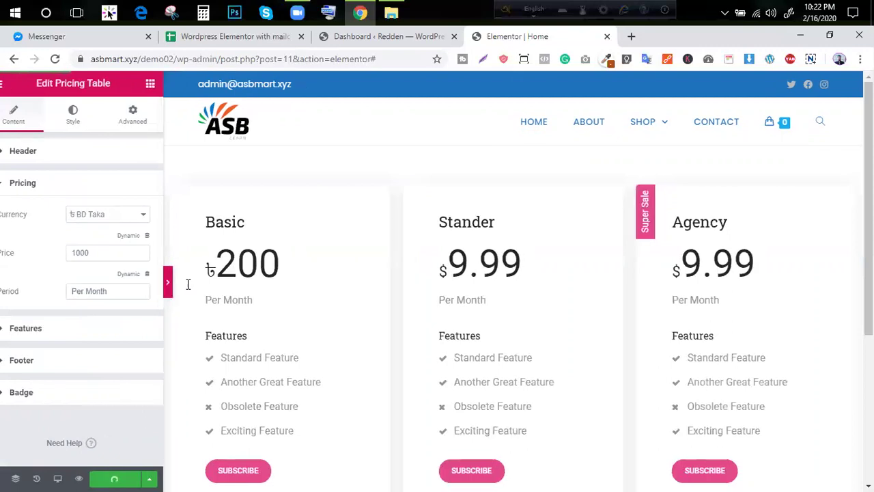
Preview the taka-priced cards full-width, then bring back the Edit Pricing Table panel
{"action": "left_click", "coordinate": [168, 282]}
{"action": "scroll", "coordinate": [160, 250], "scroll_direction": "down", "scroll_amount": 2}
{"action": "scroll", "coordinate": [205, 232], "scroll_direction": "down", "scroll_amount": 2}
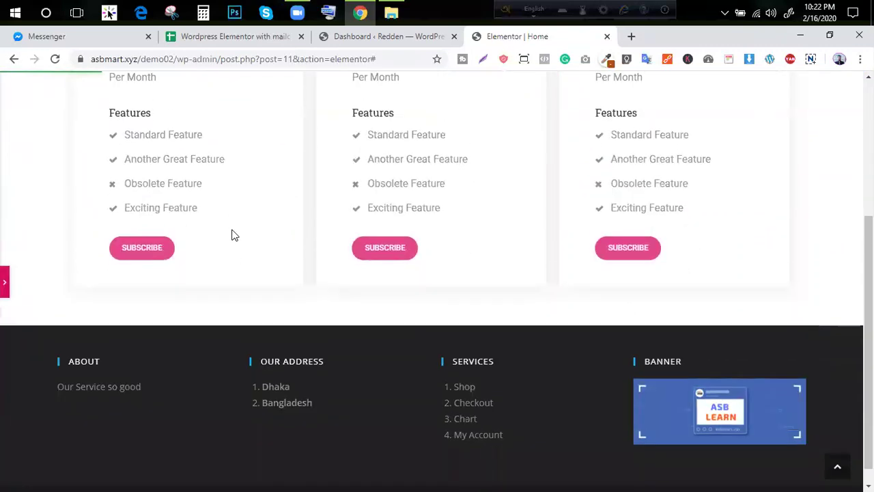
{"action": "scroll", "coordinate": [231, 235], "scroll_direction": "up", "scroll_amount": 3}
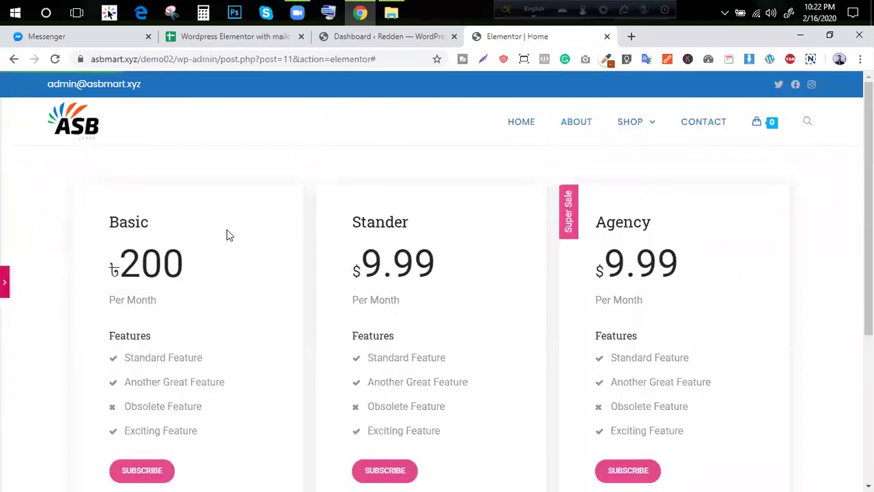
{"action": "scroll", "coordinate": [227, 235], "scroll_direction": "down", "scroll_amount": 3}
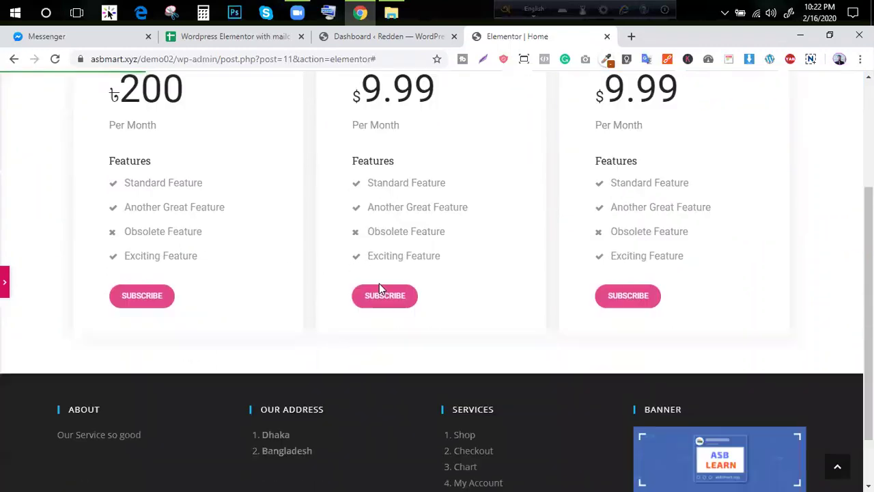
{"action": "scroll", "coordinate": [164, 296], "scroll_direction": "up", "scroll_amount": 3}
{"action": "scroll", "coordinate": [468, 258], "scroll_direction": "down", "scroll_amount": 3}
{"action": "scroll", "coordinate": [615, 259], "scroll_direction": "up", "scroll_amount": 3}
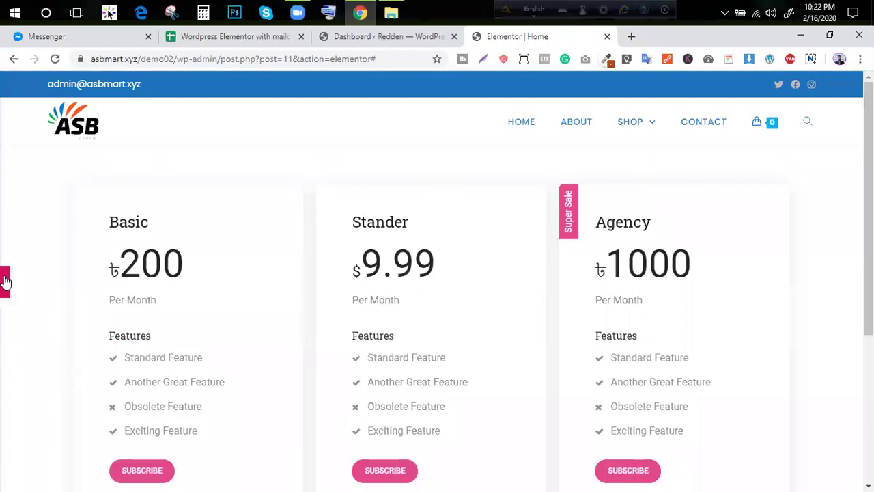
{"action": "left_click", "coordinate": [5, 281]}
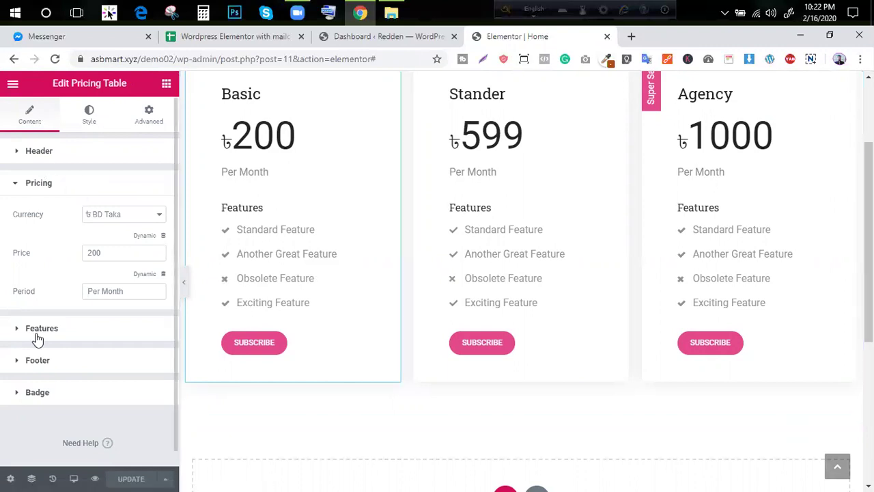
In the Basic plan's Features list, delete Exciting Feature and duplicate Obsolete Feature twice
{"action": "left_click", "coordinate": [43, 384]}
{"action": "left_click", "coordinate": [47, 250]}
{"action": "left_click", "coordinate": [70, 217]}
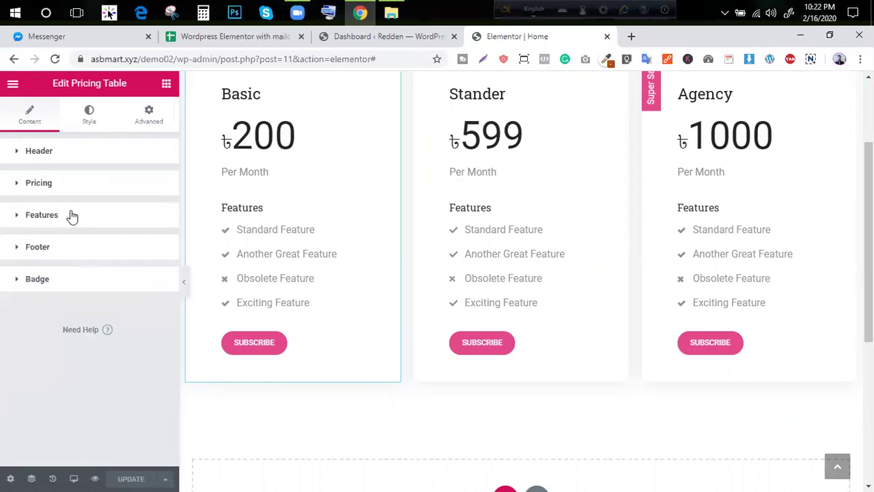
{"action": "scroll", "coordinate": [64, 268], "scroll_direction": "down", "scroll_amount": 1}
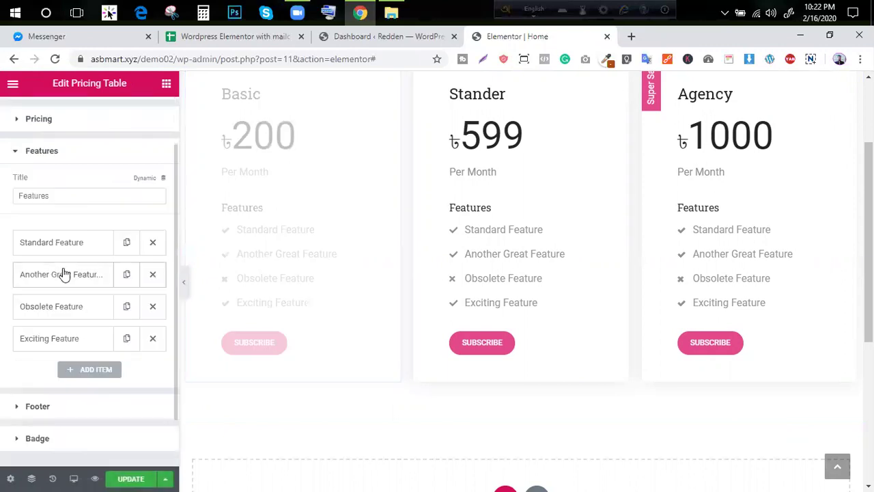
{"action": "left_click", "coordinate": [150, 340]}
{"action": "left_click", "coordinate": [127, 314]}
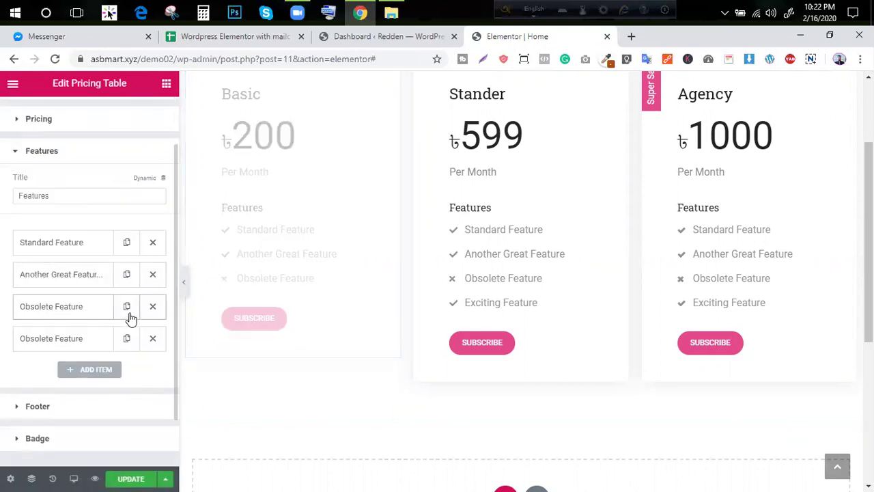
{"action": "left_click", "coordinate": [128, 337]}
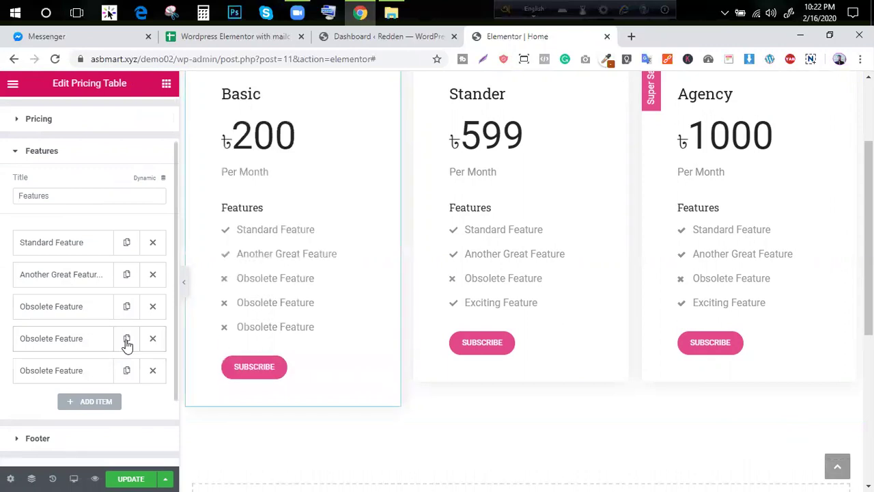
Preview the Basic pricing card's feature lines with the editing panel hidden
{"action": "left_click", "coordinate": [184, 280]}
{"action": "left_click_drag", "start_coordinate": [171, 254], "coordinate": [190, 328]}
{"action": "left_click", "coordinate": [202, 275]}
{"action": "left_click_drag", "start_coordinate": [113, 195], "coordinate": [170, 312]}
{"action": "left_click", "coordinate": [174, 304]}
{"action": "scroll", "coordinate": [189, 266], "scroll_direction": "up", "scroll_amount": 3}
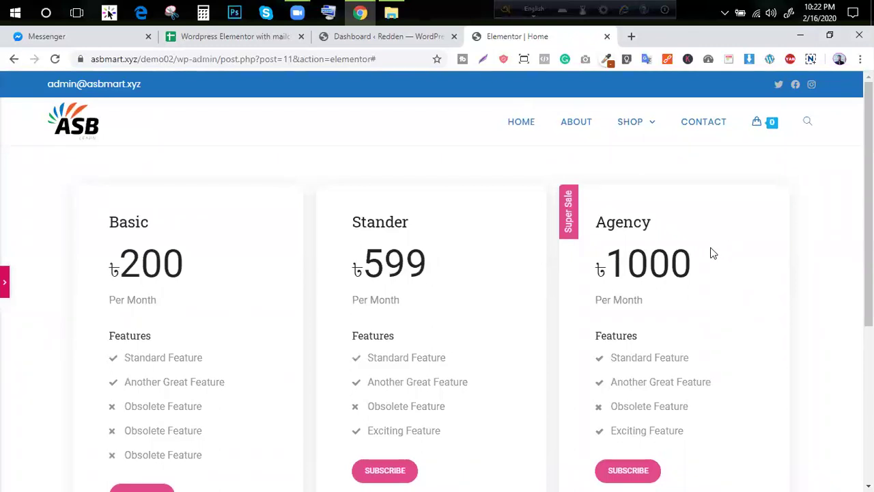
{"action": "scroll", "coordinate": [710, 252], "scroll_direction": "down", "scroll_amount": 4}
{"action": "scroll", "coordinate": [706, 250], "scroll_direction": "up", "scroll_amount": 2}
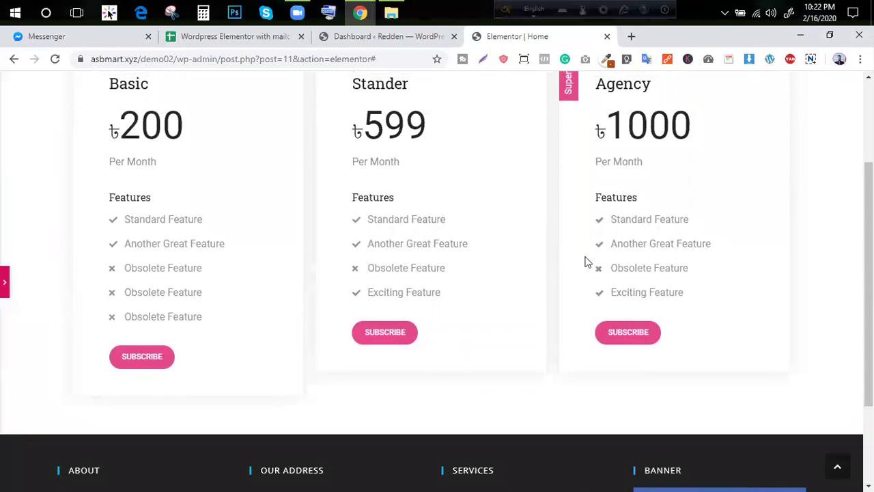
{"action": "left_click", "coordinate": [5, 282]}
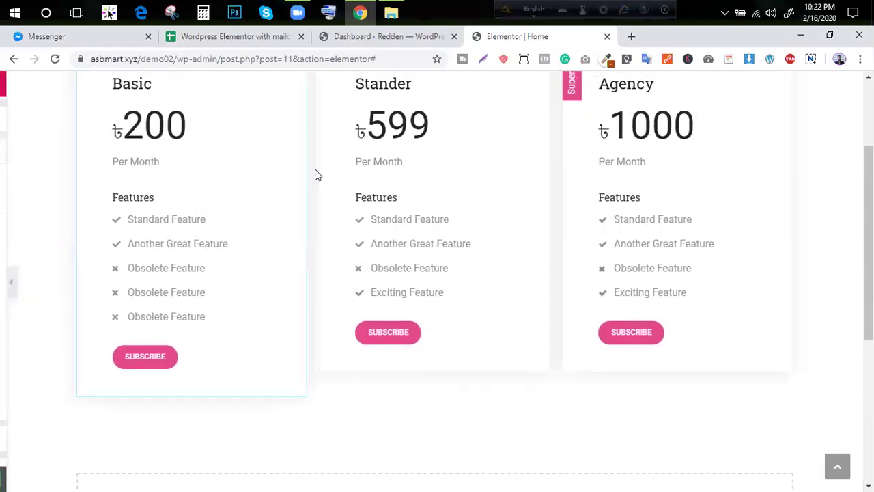
Check the WordPress class task sheet
{"action": "left_click", "coordinate": [218, 41]}
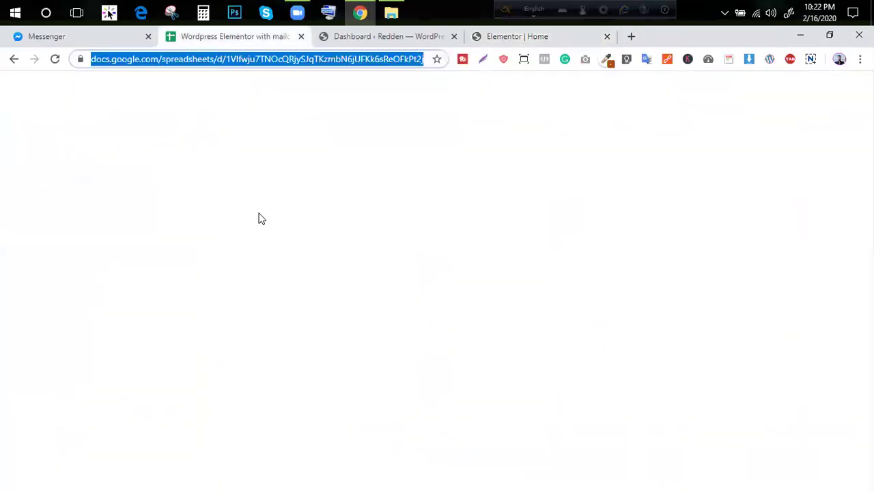
{"action": "scroll", "coordinate": [231, 265], "scroll_direction": "down", "scroll_amount": 3}
{"action": "scroll", "coordinate": [233, 287], "scroll_direction": "up", "scroll_amount": 4}
{"action": "scroll", "coordinate": [232, 291], "scroll_direction": "up", "scroll_amount": 3}
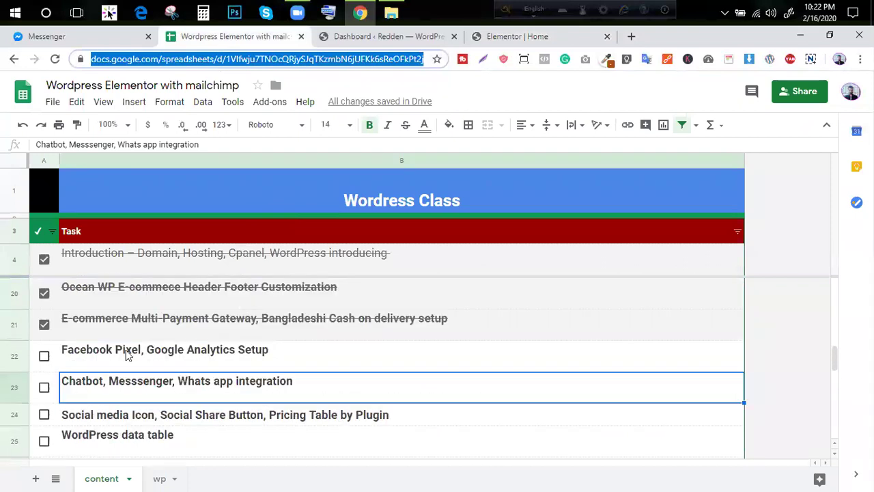
Update the page with the pricing table changes and preview it with the panel collapsed
{"action": "left_click", "coordinate": [517, 40]}
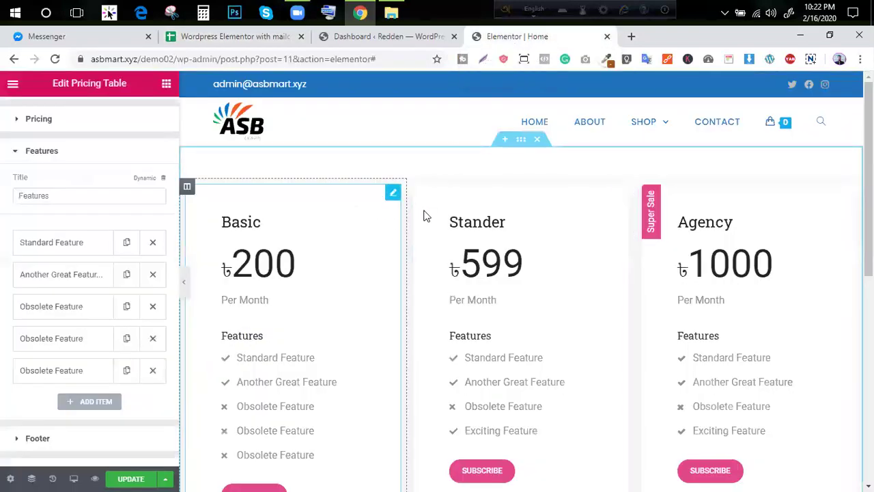
{"action": "scroll", "coordinate": [437, 218], "scroll_direction": "down", "scroll_amount": 3}
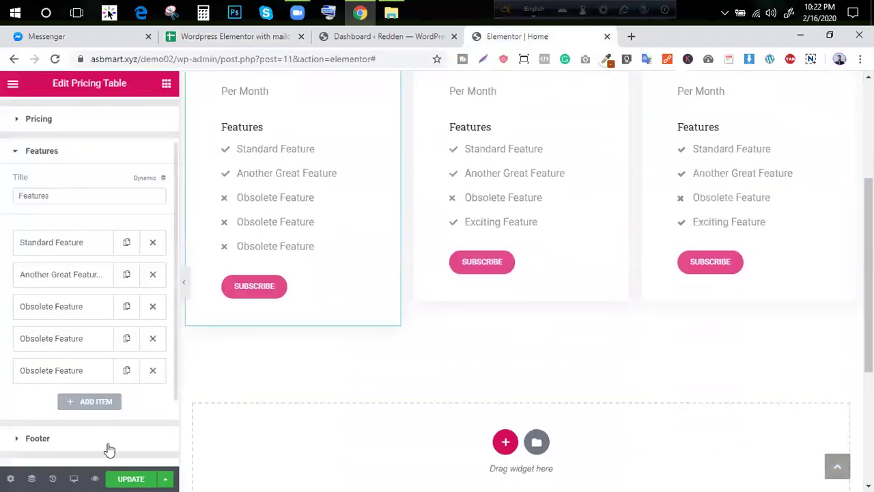
{"action": "left_click", "coordinate": [130, 478]}
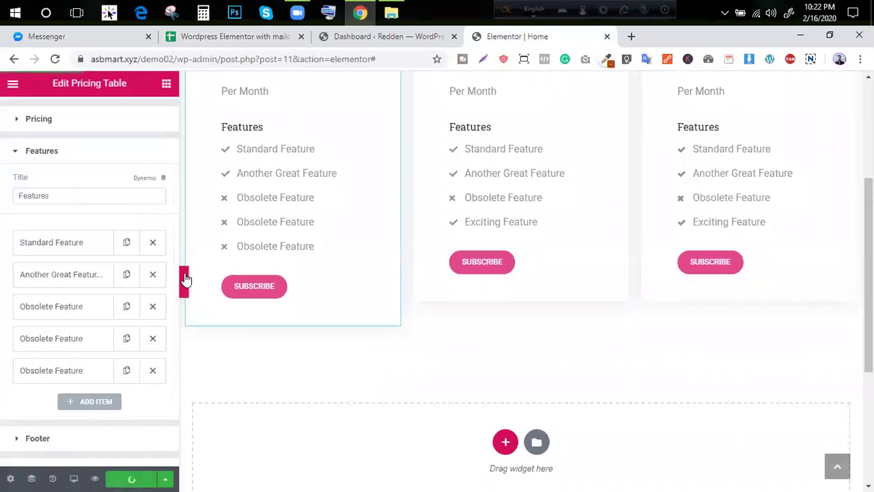
{"action": "left_click", "coordinate": [185, 281]}
{"action": "scroll", "coordinate": [183, 278], "scroll_direction": "up", "scroll_amount": 3}
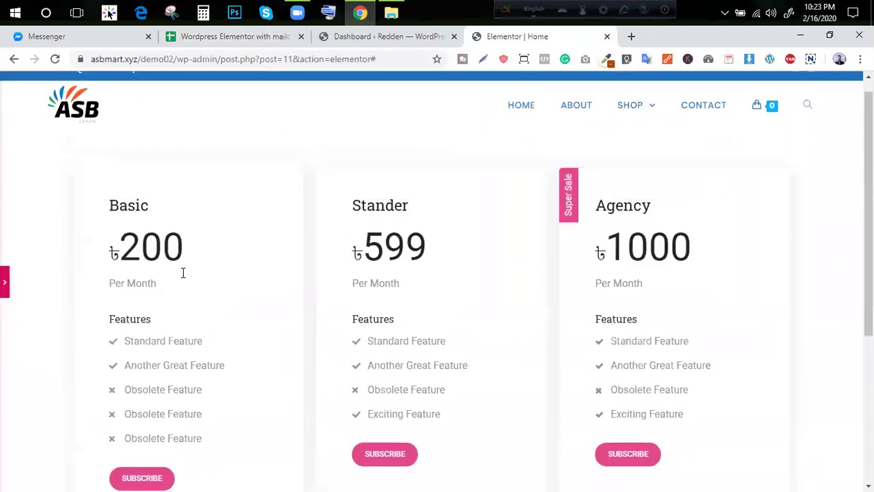
Go to Plugins > Add New in the WordPress dashboard
{"action": "left_click", "coordinate": [235, 45]}
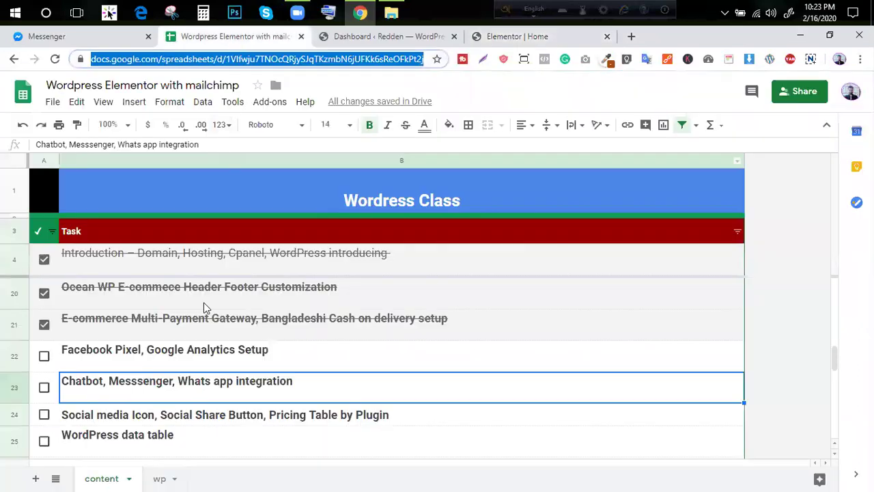
{"action": "left_click", "coordinate": [193, 382]}
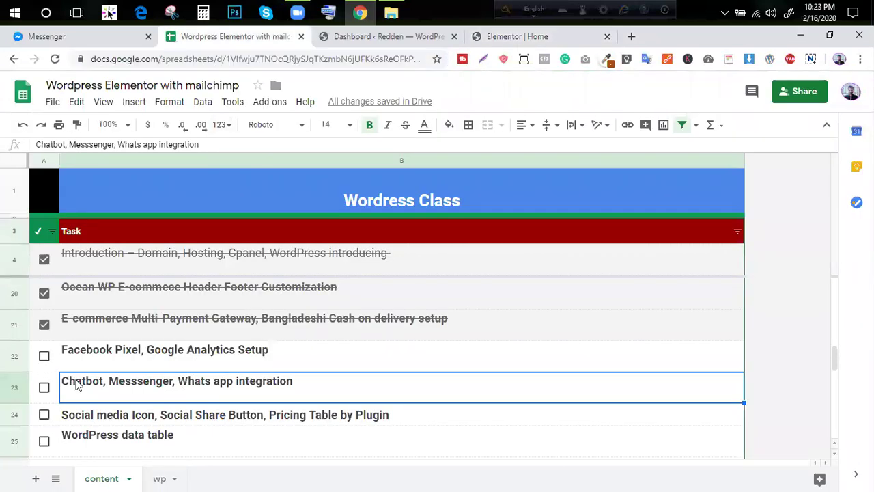
{"action": "left_click", "coordinate": [505, 37]}
{"action": "left_click", "coordinate": [389, 36]}
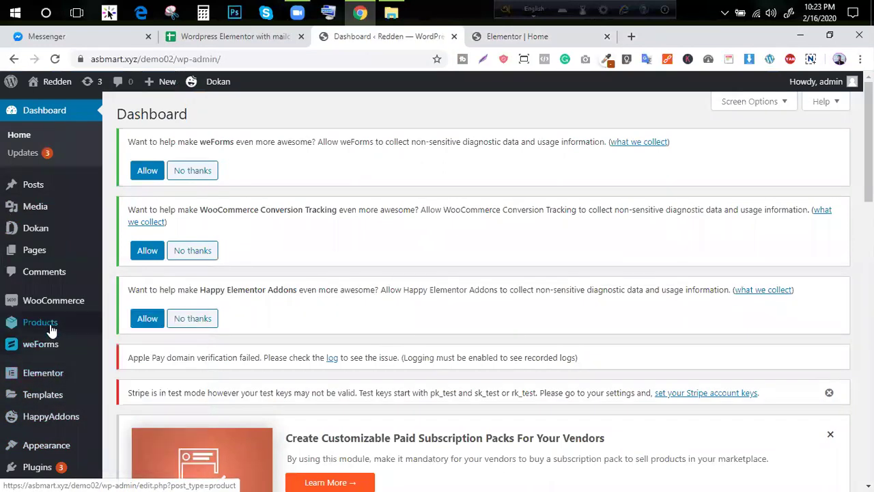
{"action": "scroll", "coordinate": [51, 342], "scroll_direction": "down", "scroll_amount": 3}
{"action": "left_click", "coordinate": [122, 408]}
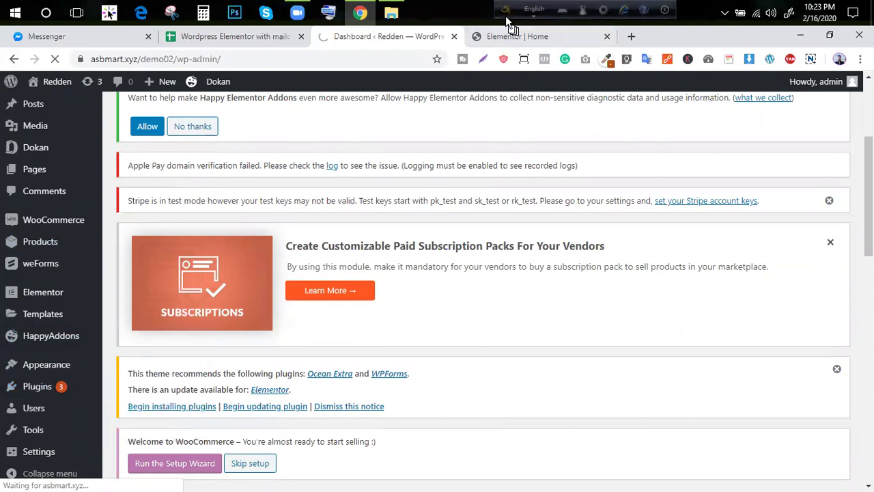
Review rows 15–20 of the WordPress class task list in Google Sheets
{"action": "left_click", "coordinate": [234, 42]}
{"action": "scroll", "coordinate": [116, 370], "scroll_direction": "up", "scroll_amount": 1}
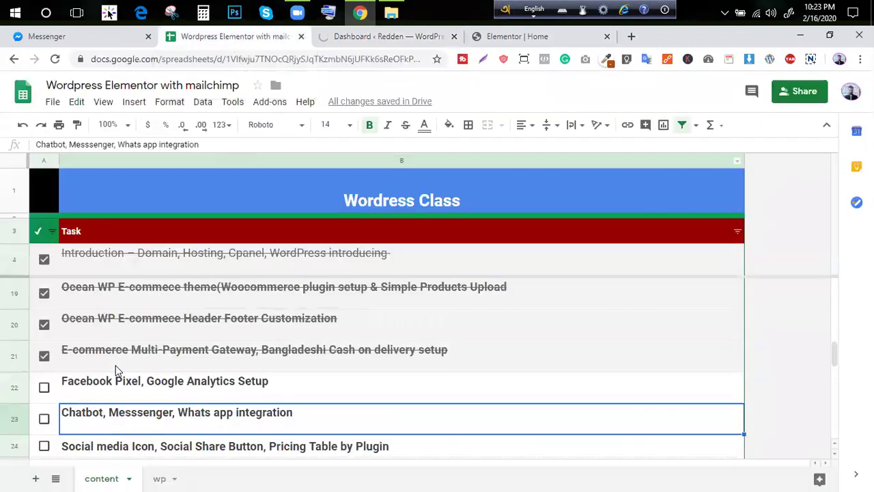
{"action": "scroll", "coordinate": [116, 370], "scroll_direction": "up", "scroll_amount": 1}
{"action": "scroll", "coordinate": [116, 370], "scroll_direction": "up", "scroll_amount": 1}
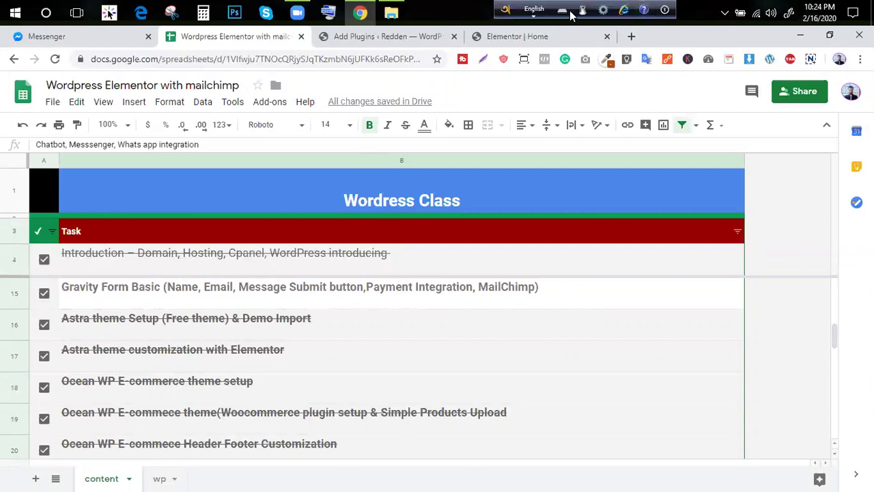
{"action": "left_click", "coordinate": [546, 36]}
Search the plugin directory for 'what's up messenger'
{"action": "scroll", "coordinate": [405, 282], "scroll_direction": "down", "scroll_amount": 5}
{"action": "scroll", "coordinate": [425, 189], "scroll_direction": "up", "scroll_amount": 5}
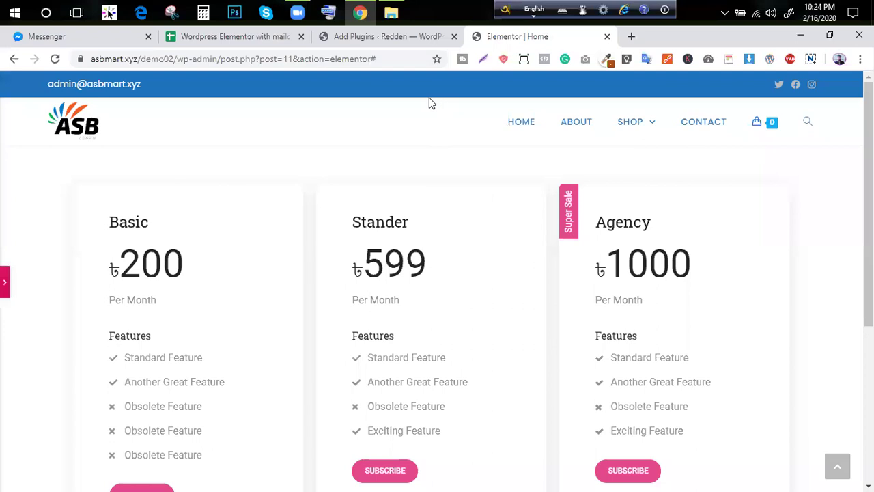
{"action": "left_click", "coordinate": [400, 38]}
{"action": "scroll", "coordinate": [410, 267], "scroll_direction": "down", "scroll_amount": 5}
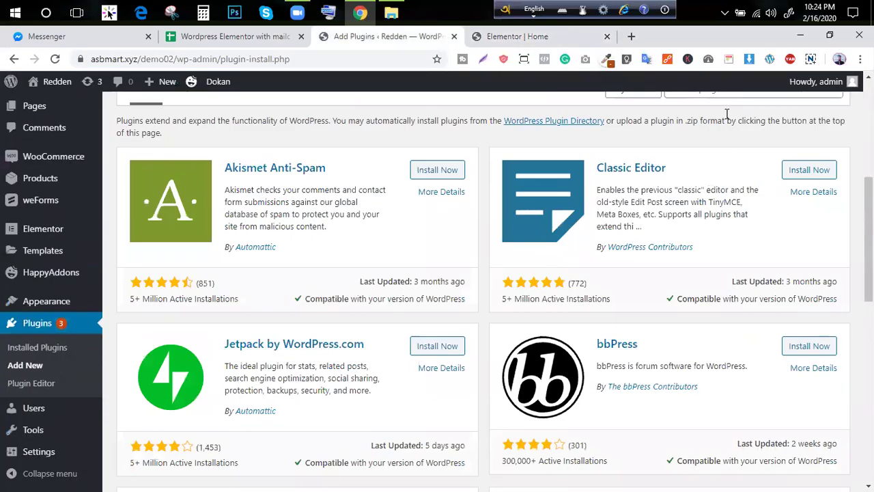
{"action": "scroll", "coordinate": [726, 106], "scroll_direction": "up", "scroll_amount": 2}
{"action": "left_click", "coordinate": [700, 217]}
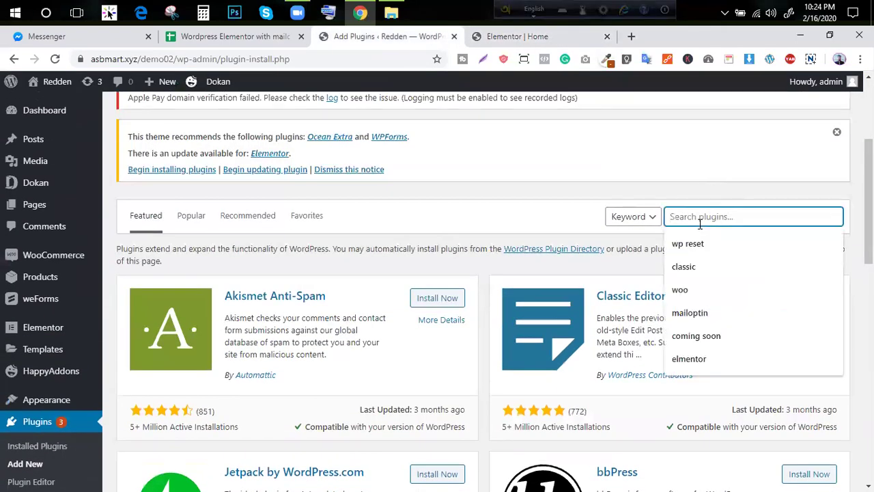
{"action": "type", "text": "what"}
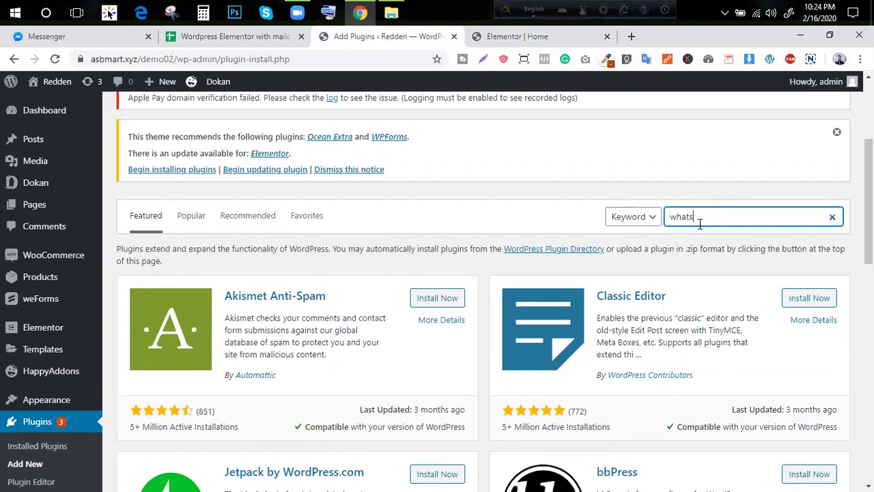
{"action": "type", "text": "'s up messenger"}
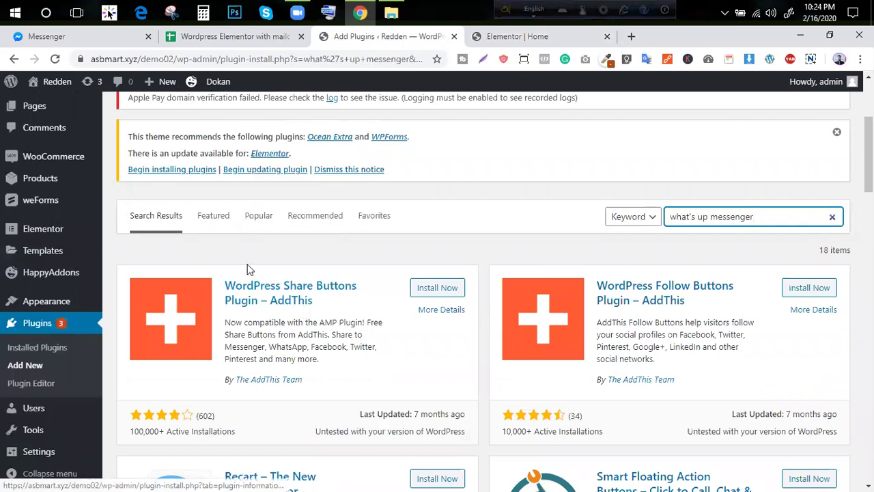
Install the Chaty floating chat widget plugin from the results
{"action": "scroll", "coordinate": [394, 280], "scroll_direction": "down", "scroll_amount": 3}
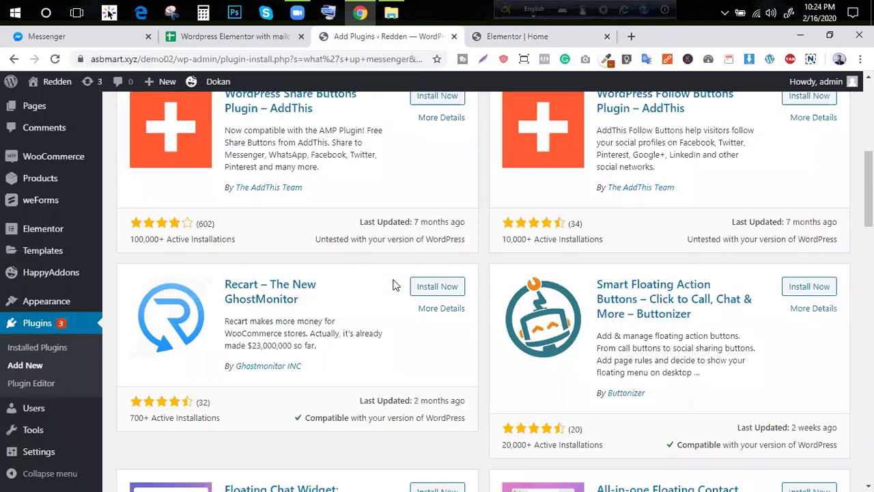
{"action": "scroll", "coordinate": [806, 287], "scroll_direction": "up", "scroll_amount": 1}
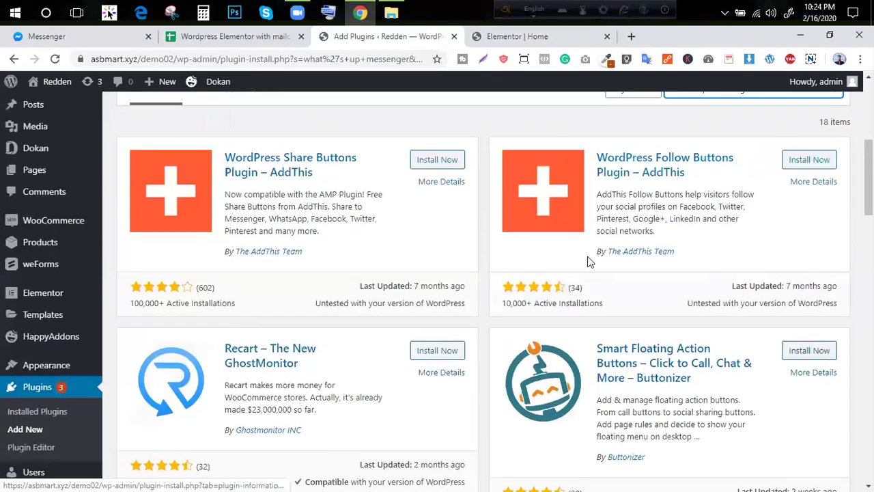
{"action": "scroll", "coordinate": [419, 277], "scroll_direction": "down", "scroll_amount": 6}
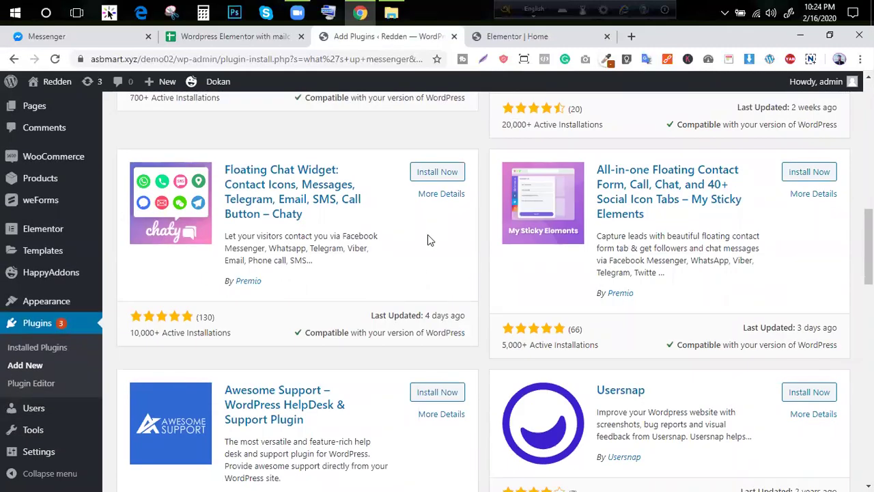
{"action": "left_click", "coordinate": [444, 173]}
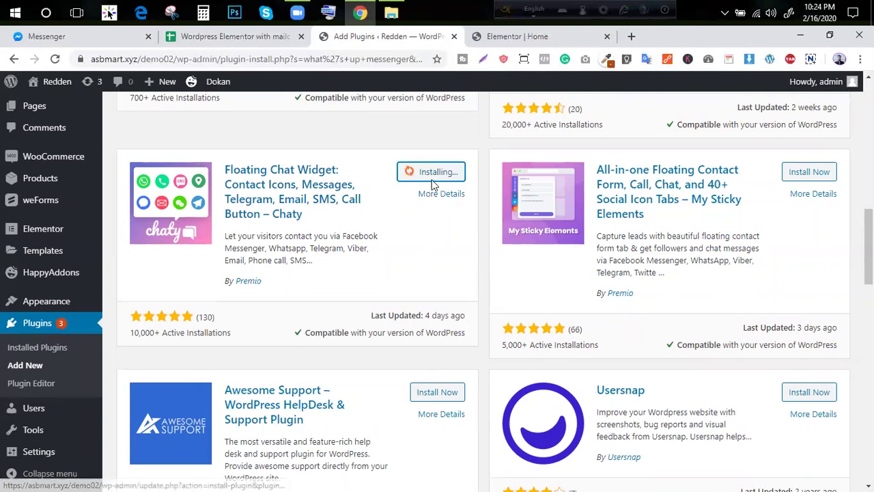
Activate the newly installed Chaty plugin
{"action": "scroll", "coordinate": [431, 205], "scroll_direction": "down", "scroll_amount": 5}
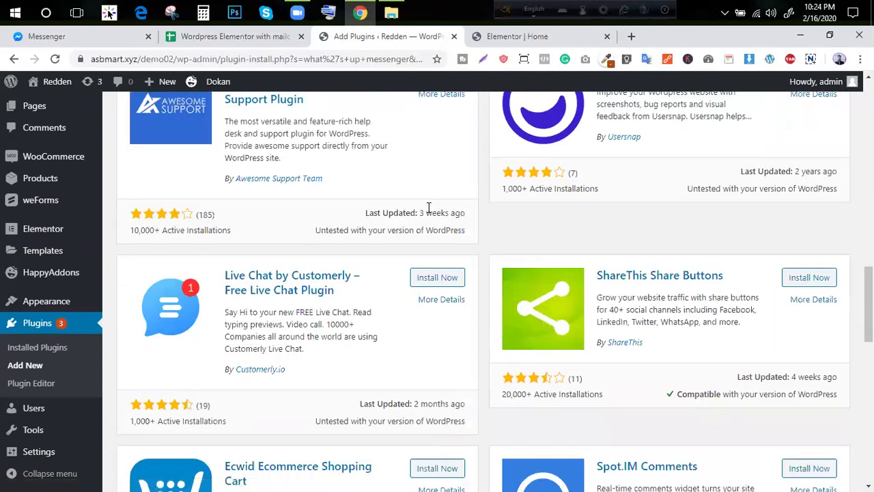
{"action": "scroll", "coordinate": [431, 205], "scroll_direction": "down", "scroll_amount": 4}
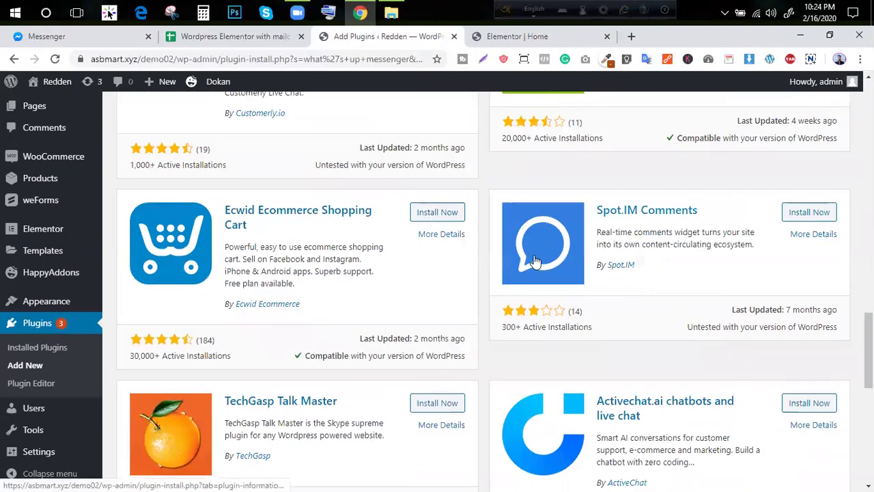
{"action": "scroll", "coordinate": [428, 239], "scroll_direction": "down", "scroll_amount": 4}
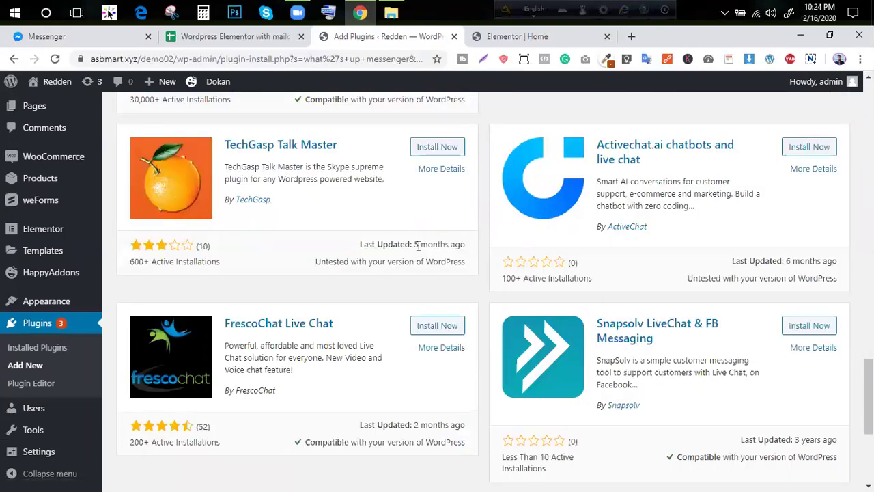
{"action": "scroll", "coordinate": [419, 246], "scroll_direction": "up", "scroll_amount": 10}
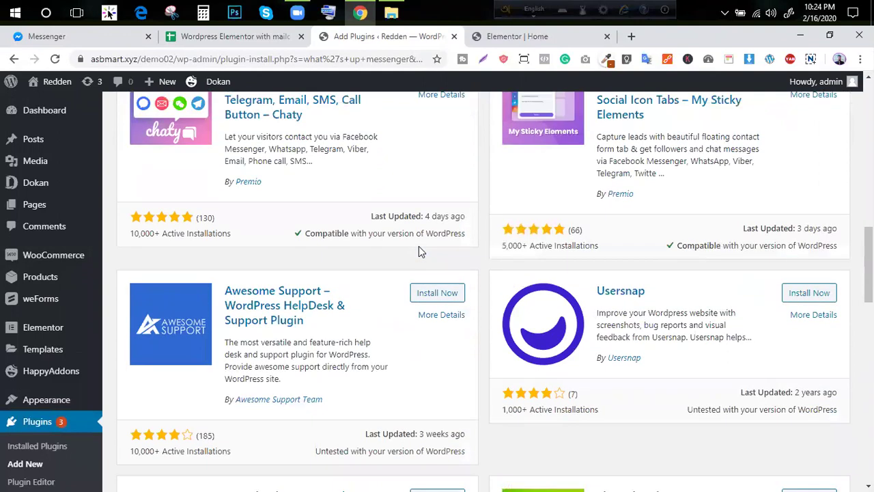
{"action": "scroll", "coordinate": [419, 246], "scroll_direction": "up", "scroll_amount": 4}
{"action": "left_click", "coordinate": [449, 300]}
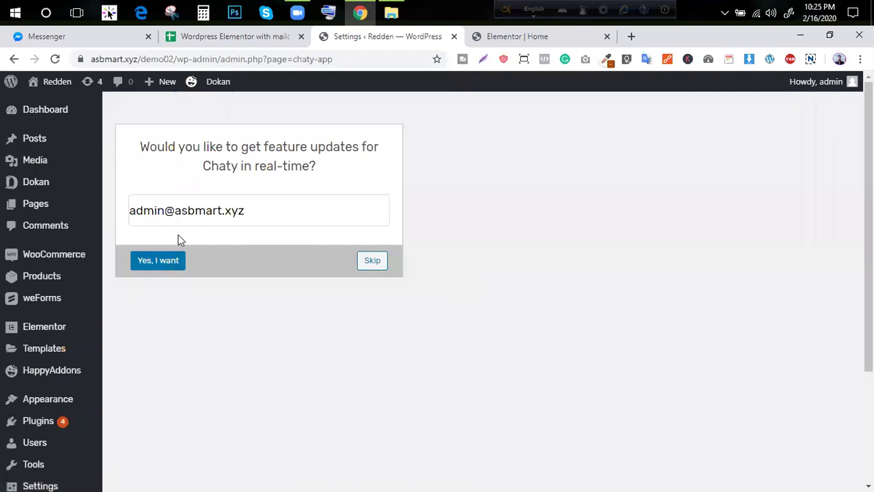
Skip Chaty's feature-updates email sign-up to reach the channel settings
{"action": "triple_click", "coordinate": [215, 209]}
{"action": "left_click", "coordinate": [371, 261]}
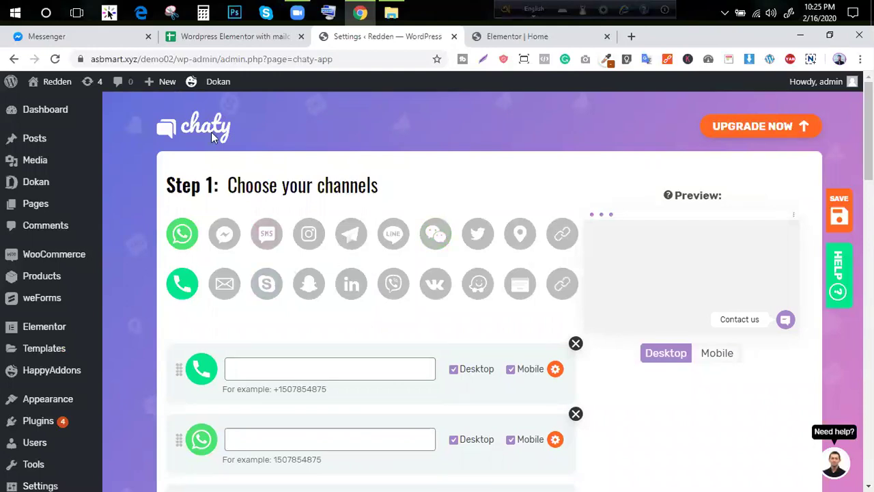
Enter the WhatsApp and Phone channel numbers in Chaty and save the settings
{"action": "scroll", "coordinate": [242, 299], "scroll_direction": "down", "scroll_amount": 5}
{"action": "scroll", "coordinate": [243, 299], "scroll_direction": "up", "scroll_amount": 4}
{"action": "left_click", "coordinate": [257, 309]}
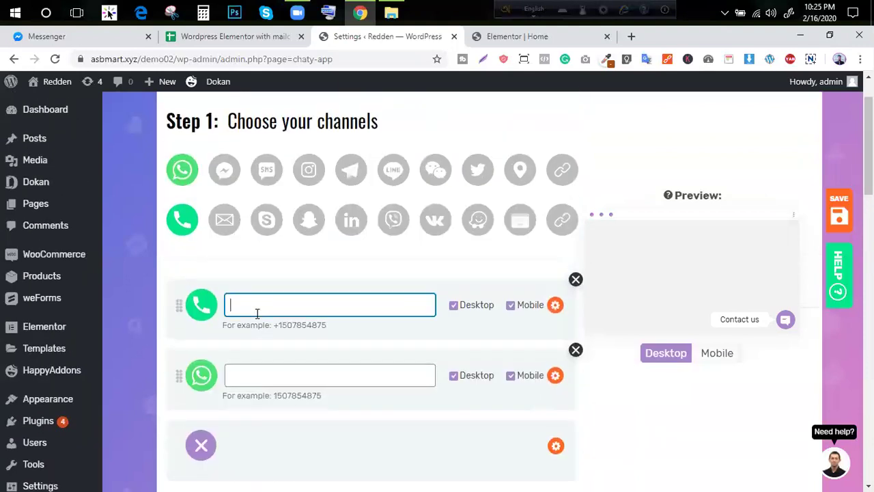
{"action": "left_click", "coordinate": [342, 384]}
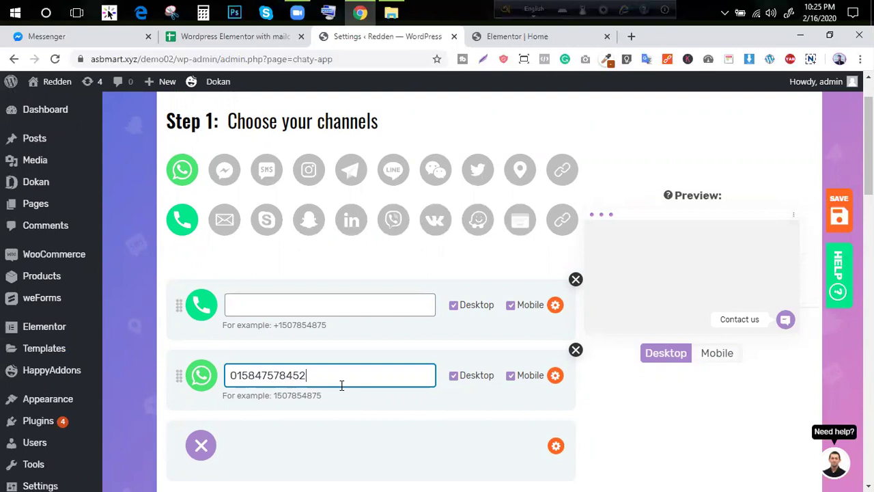
{"action": "left_click", "coordinate": [345, 305]}
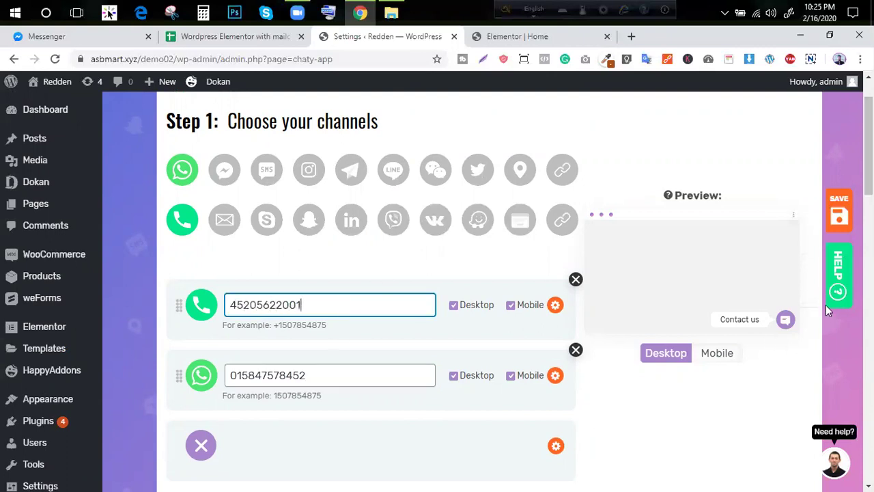
{"action": "left_click", "coordinate": [837, 218]}
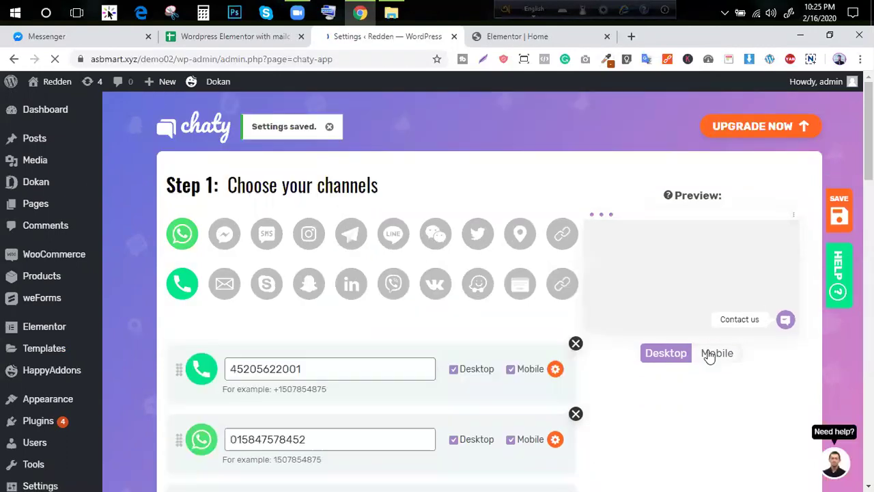
{"action": "mouse_move", "coordinate": [55, 81]}
{"action": "middle_click", "coordinate": [47, 106]}
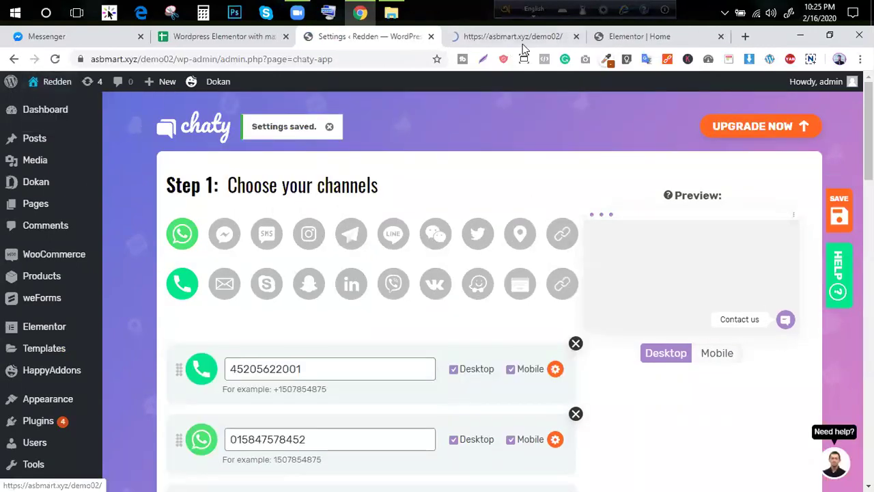
View the Redden store opened in the new tab
{"action": "left_click", "coordinate": [522, 42]}
{"action": "scroll", "coordinate": [534, 268], "scroll_direction": "down", "scroll_amount": 5}
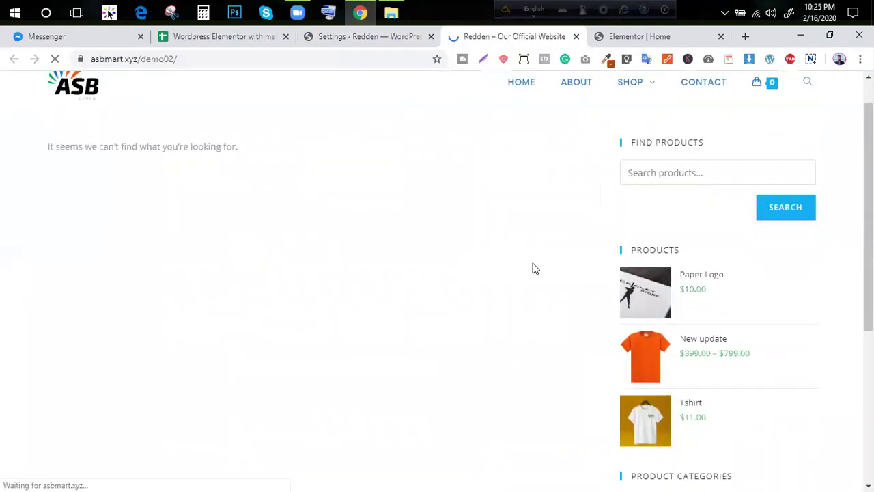
{"action": "scroll", "coordinate": [534, 267], "scroll_direction": "up", "scroll_amount": 5}
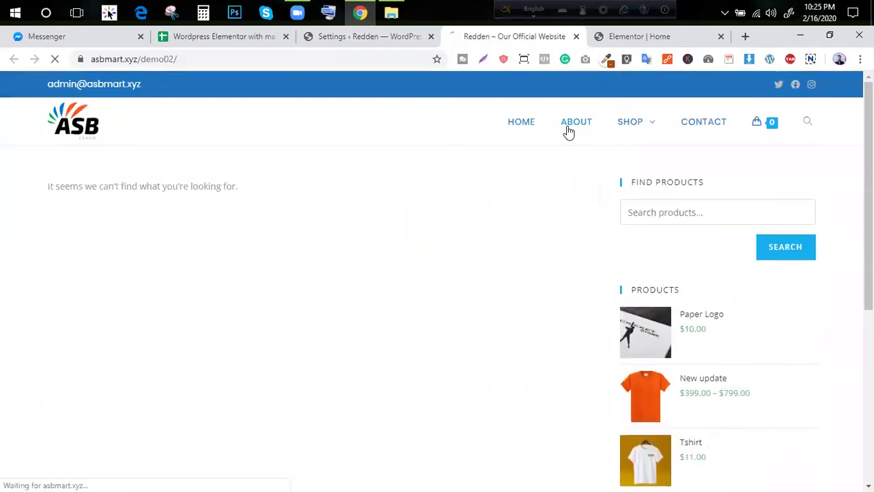
{"action": "scroll", "coordinate": [562, 140], "scroll_direction": "down", "scroll_amount": 1}
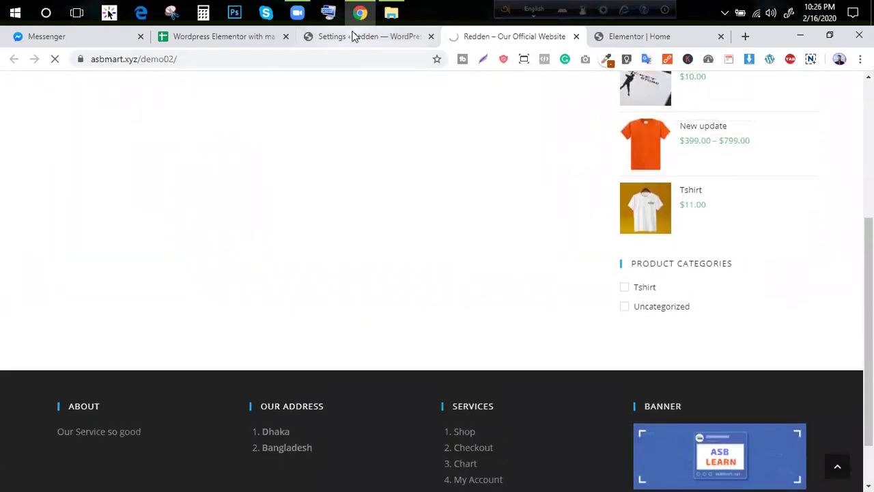
Open and close Chaty's support chat form on the settings page
{"action": "left_click", "coordinate": [351, 37]}
{"action": "scroll", "coordinate": [676, 362], "scroll_direction": "down", "scroll_amount": 2}
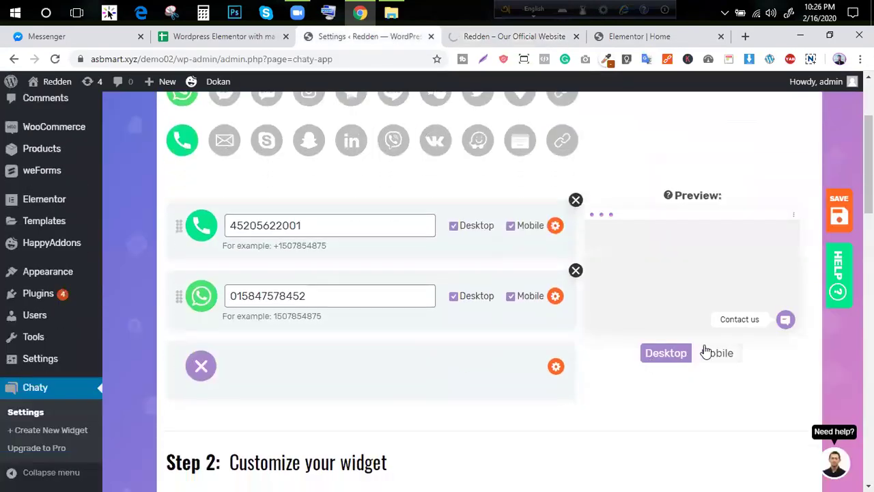
{"action": "scroll", "coordinate": [707, 352], "scroll_direction": "down", "scroll_amount": 2}
{"action": "left_click", "coordinate": [834, 462]}
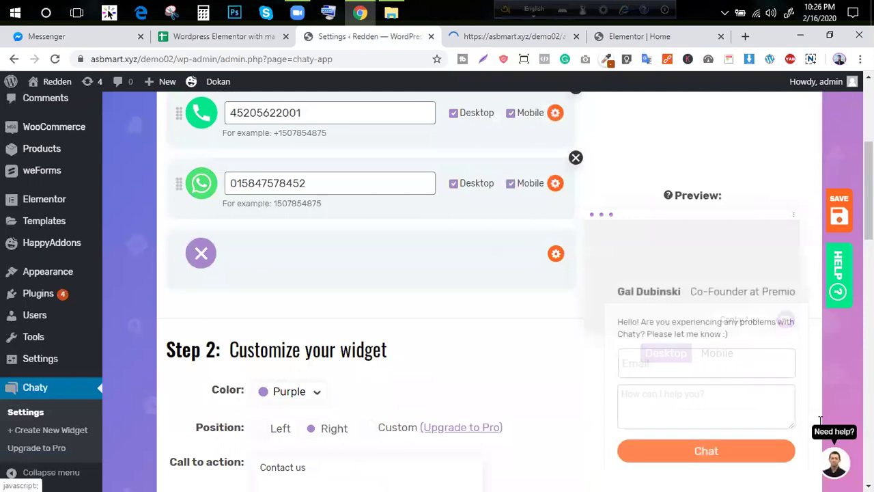
{"action": "left_click", "coordinate": [834, 462]}
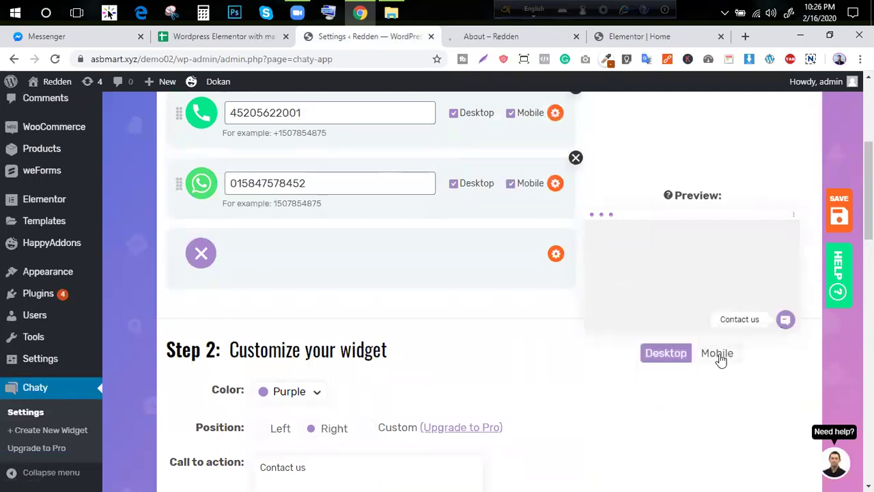
{"action": "scroll", "coordinate": [322, 289], "scroll_direction": "up", "scroll_amount": 4}
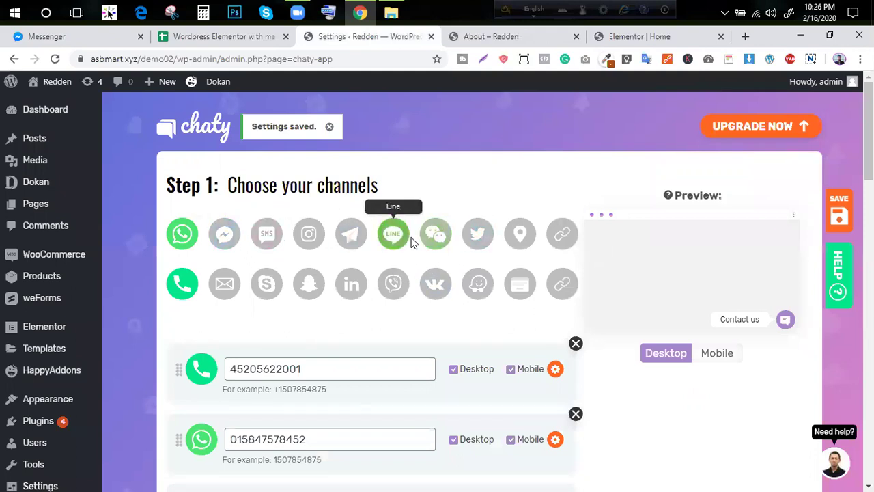
Try adding Skype and Messenger as extra Chaty channels
{"action": "left_click", "coordinate": [269, 291]}
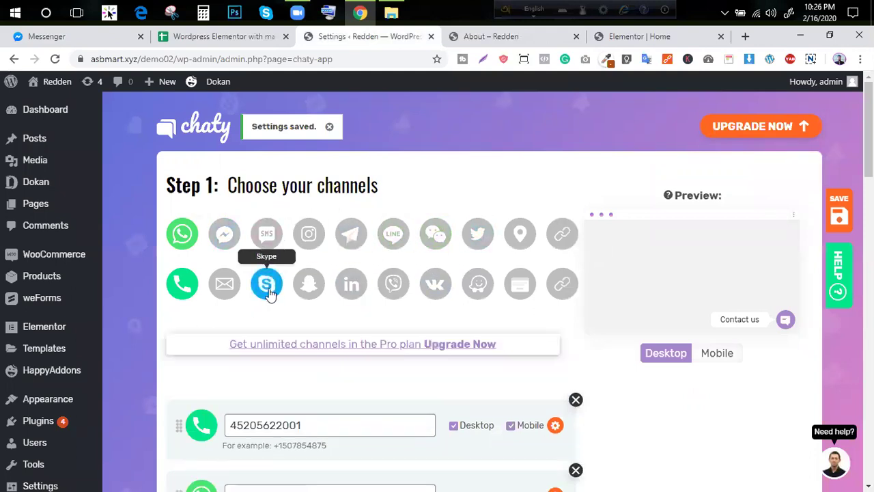
{"action": "scroll", "coordinate": [270, 293], "scroll_direction": "down", "scroll_amount": 1}
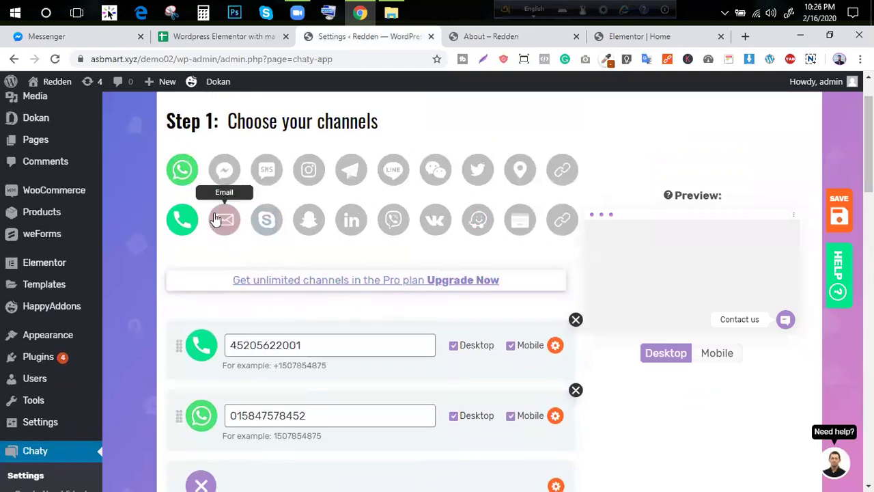
{"action": "left_click", "coordinate": [224, 179]}
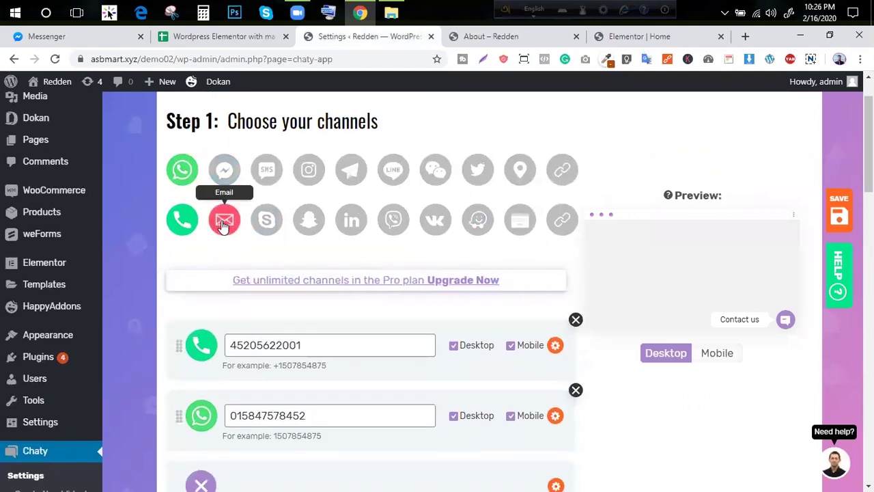
On the Redden Contact page, expand and collapse the Chaty widget to check its Phone and WhatsApp buttons
{"action": "left_click", "coordinate": [498, 36]}
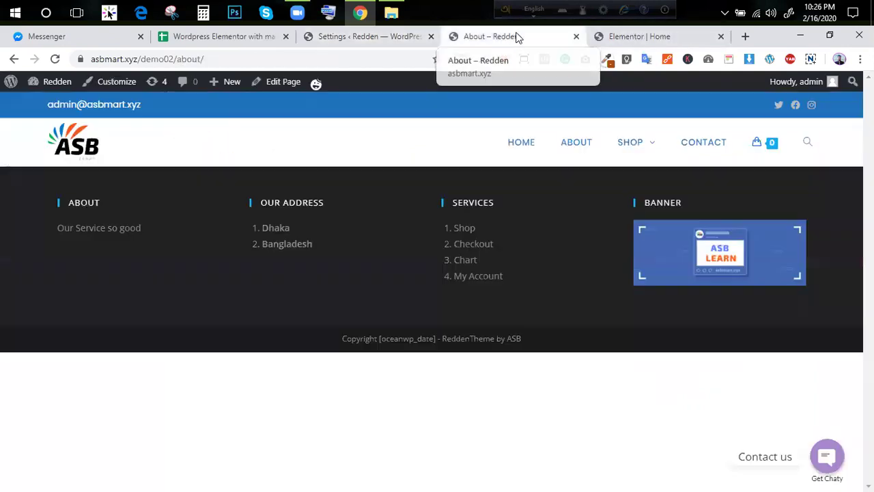
{"action": "left_click", "coordinate": [712, 146]}
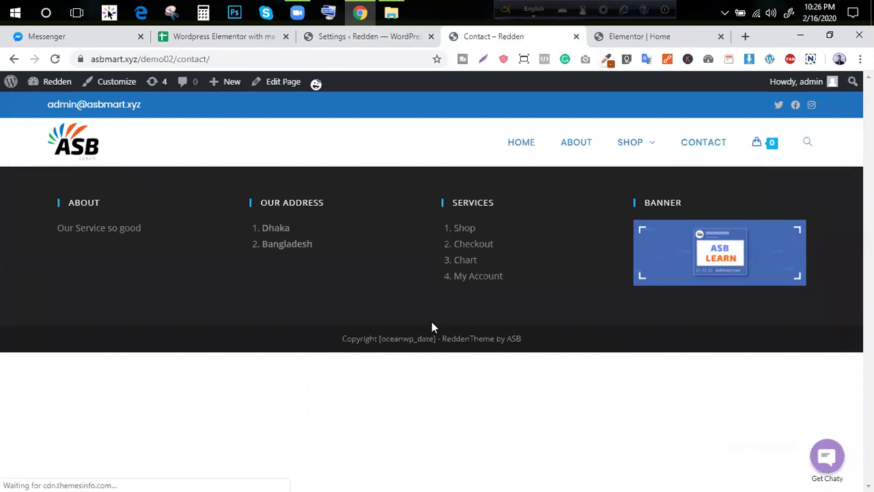
{"action": "left_click", "coordinate": [826, 467]}
{"action": "left_click", "coordinate": [826, 465]}
{"action": "left_click", "coordinate": [830, 467]}
{"action": "left_click", "coordinate": [831, 467]}
{"action": "left_click", "coordinate": [831, 467]}
{"action": "left_click", "coordinate": [832, 466]}
{"action": "left_click", "coordinate": [832, 465]}
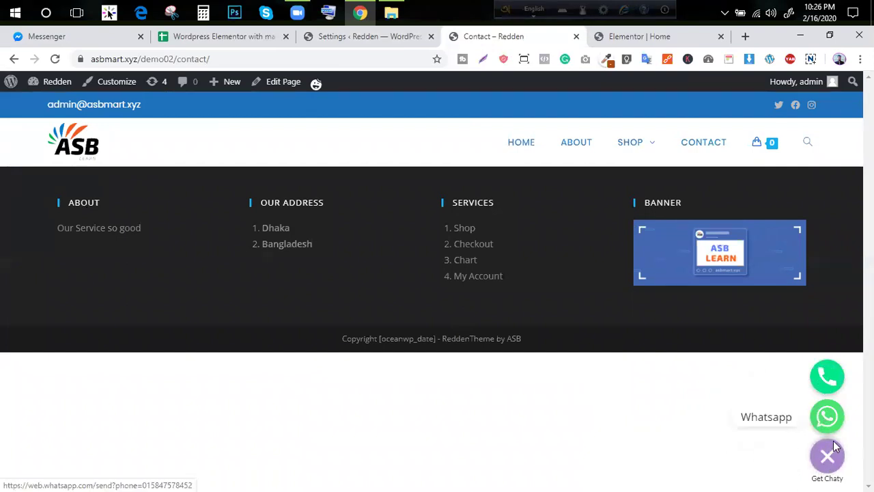
{"action": "left_click", "coordinate": [828, 454]}
{"action": "left_click", "coordinate": [366, 38]}
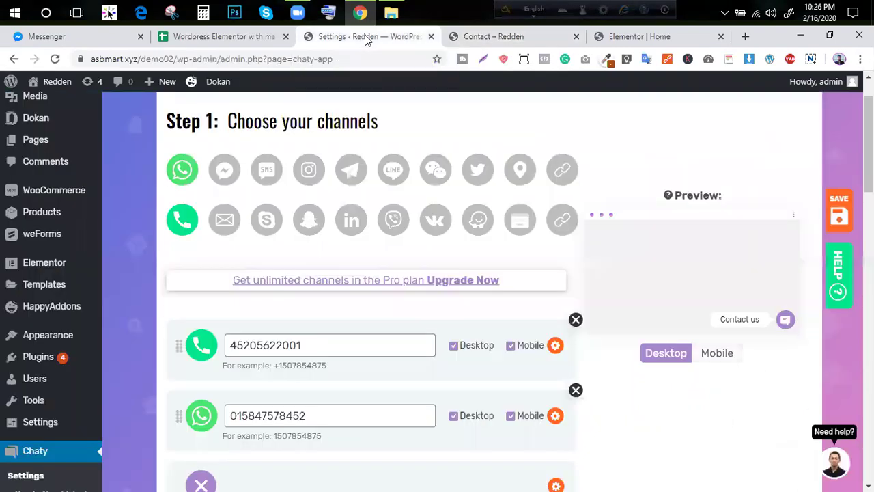
Move the Chaty widget to the left side and save the position
{"action": "scroll", "coordinate": [656, 299], "scroll_direction": "down", "scroll_amount": 7}
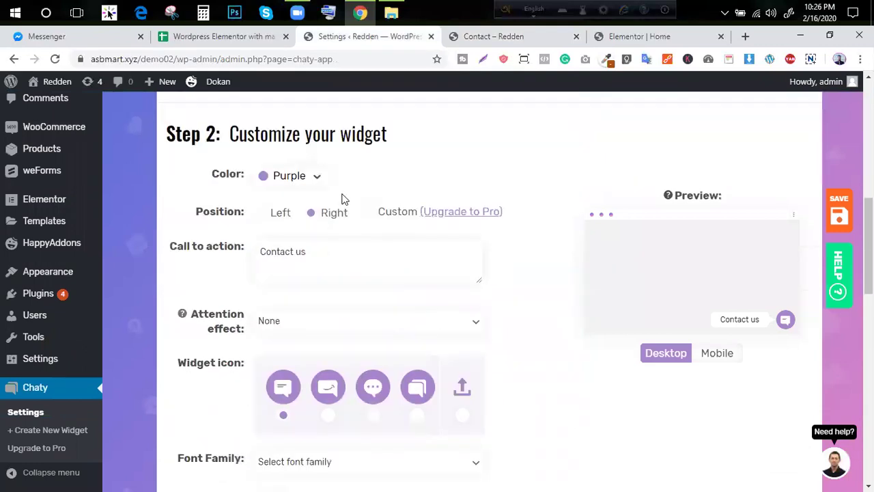
{"action": "left_click", "coordinate": [280, 217]}
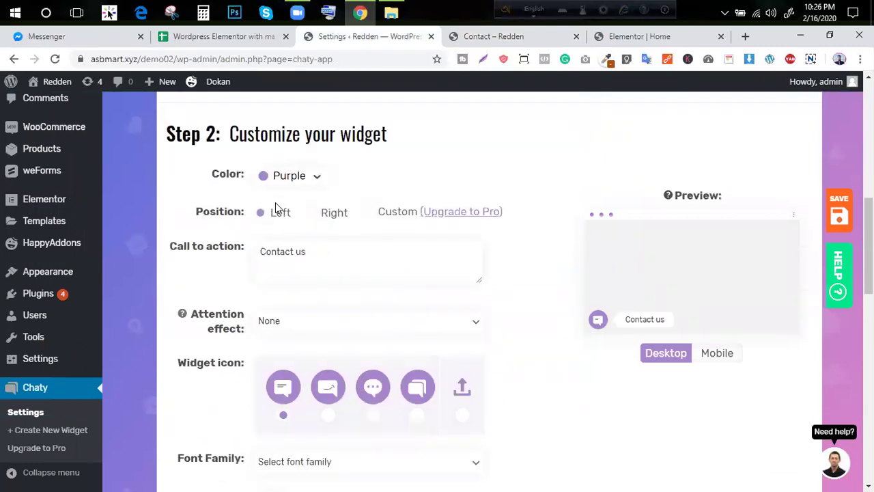
{"action": "left_click", "coordinate": [840, 212]}
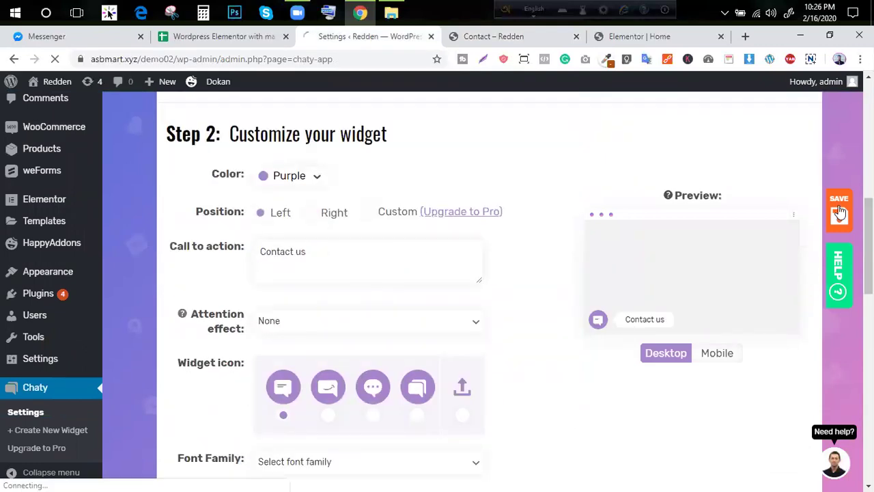
Reload the Contact page, test the widget's WhatsApp channel, and close WhatsApp Web
{"action": "left_click", "coordinate": [519, 36]}
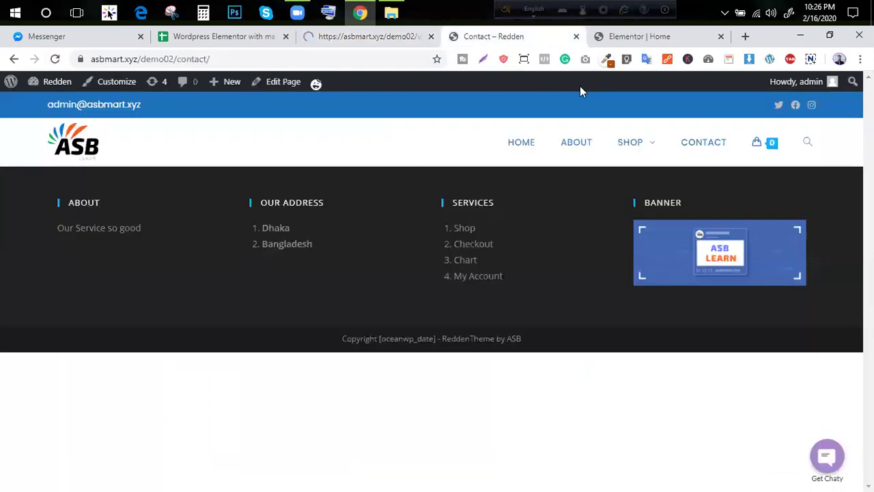
{"action": "left_click", "coordinate": [55, 60]}
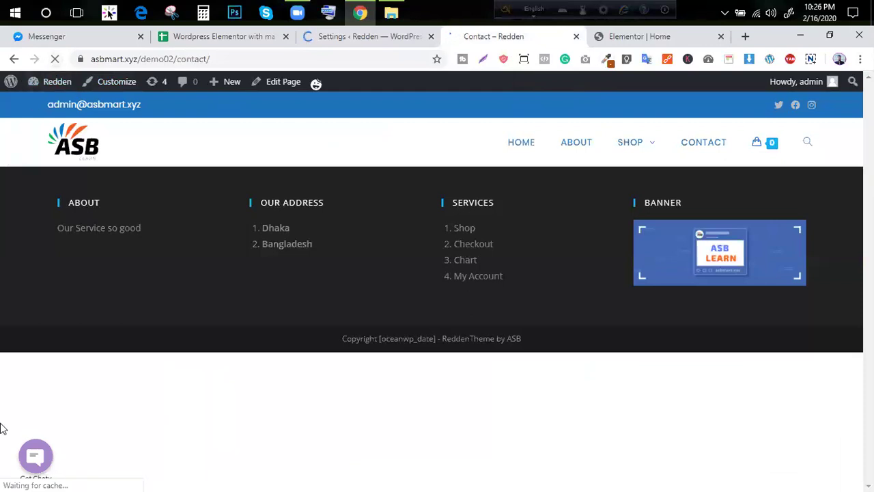
{"action": "left_click", "coordinate": [36, 456]}
{"action": "left_click", "coordinate": [34, 416]}
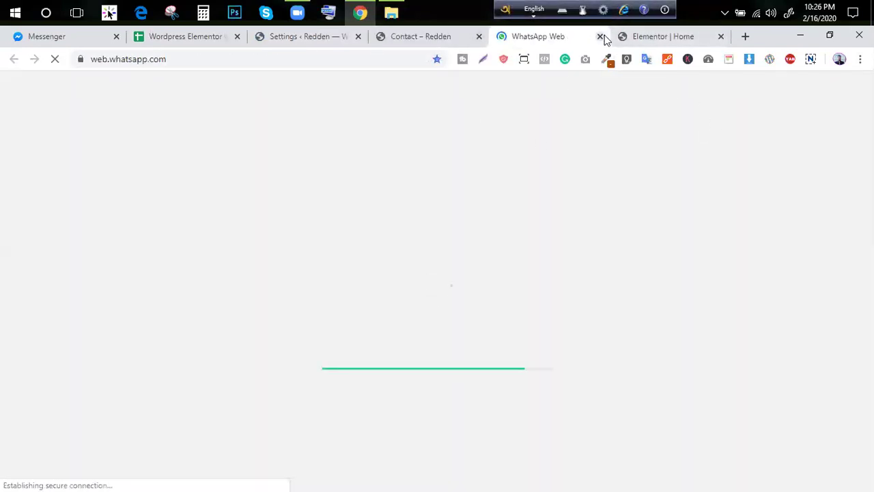
{"action": "left_click", "coordinate": [601, 37]}
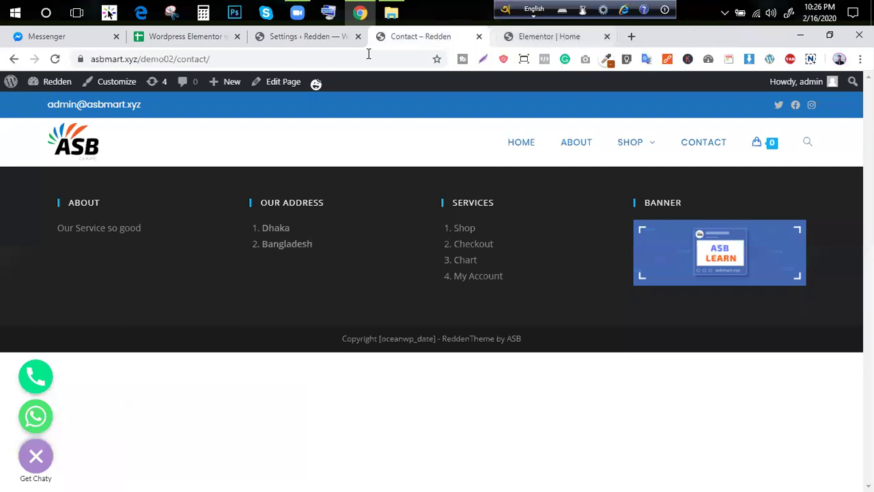
Try the widget's phone channel, dismiss the call prompt, and collapse the widget
{"action": "left_click", "coordinate": [35, 382]}
{"action": "left_click", "coordinate": [438, 80]}
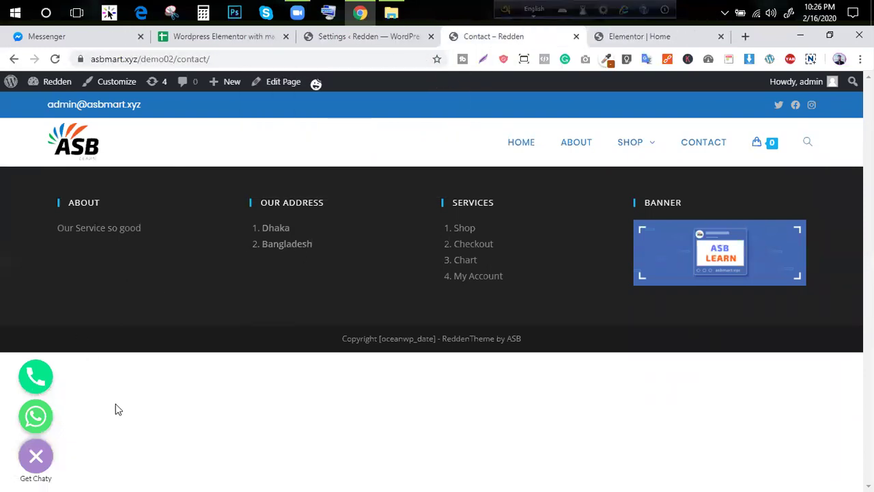
{"action": "left_click", "coordinate": [31, 464]}
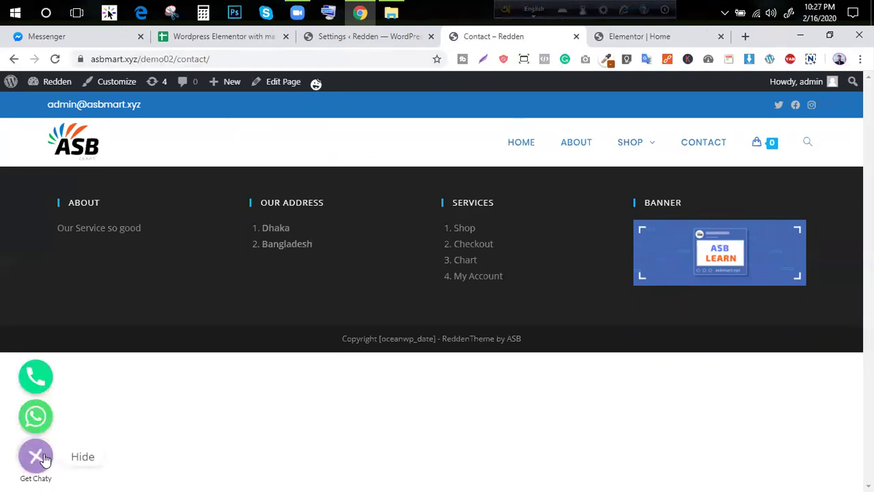
{"action": "mouse_move", "coordinate": [41, 458]}
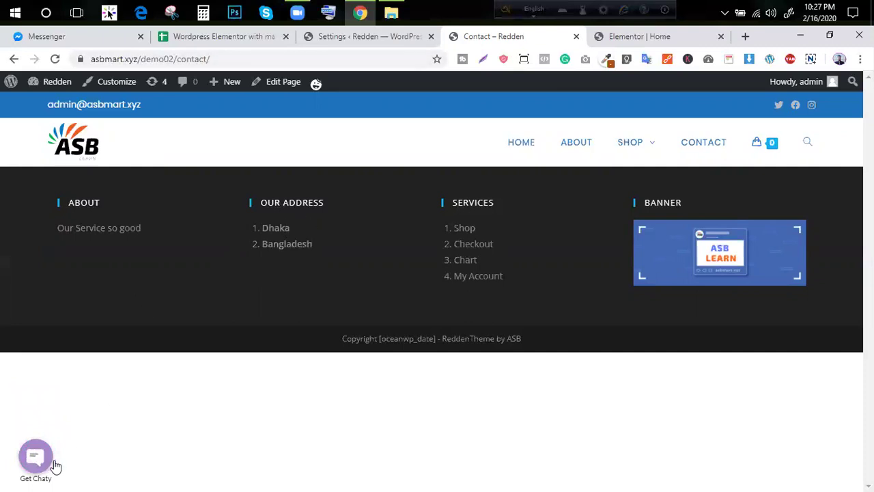
{"action": "left_click", "coordinate": [369, 36]}
Open Installed Plugins and select the Chaty plugin name for its context menu
{"action": "scroll", "coordinate": [58, 357], "scroll_direction": "down", "scroll_amount": 3}
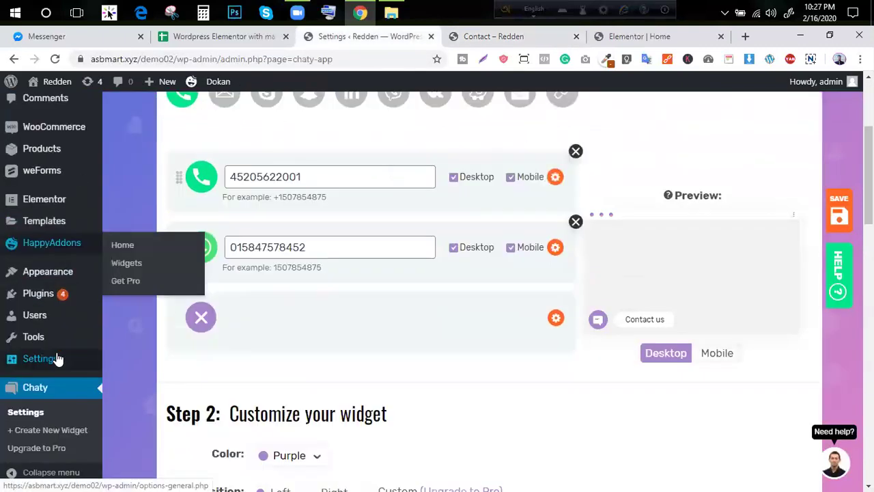
{"action": "scroll", "coordinate": [36, 309], "scroll_direction": "down", "scroll_amount": 1}
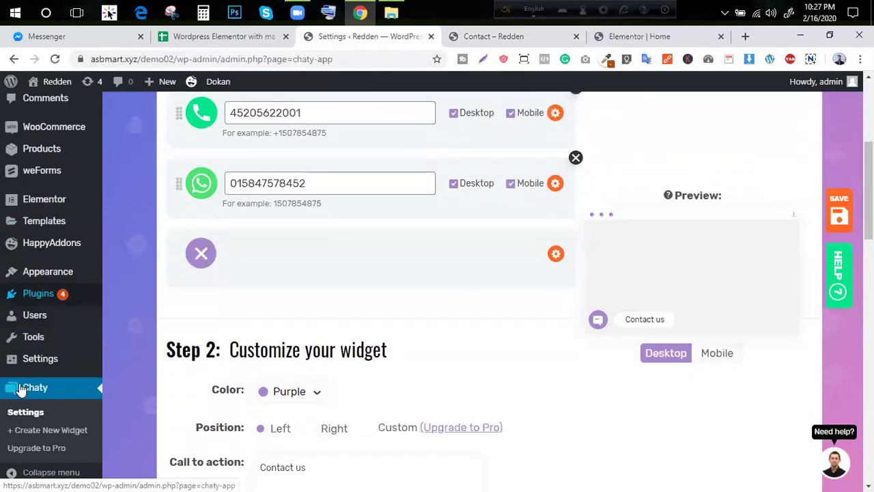
{"action": "scroll", "coordinate": [198, 201], "scroll_direction": "up", "scroll_amount": 4}
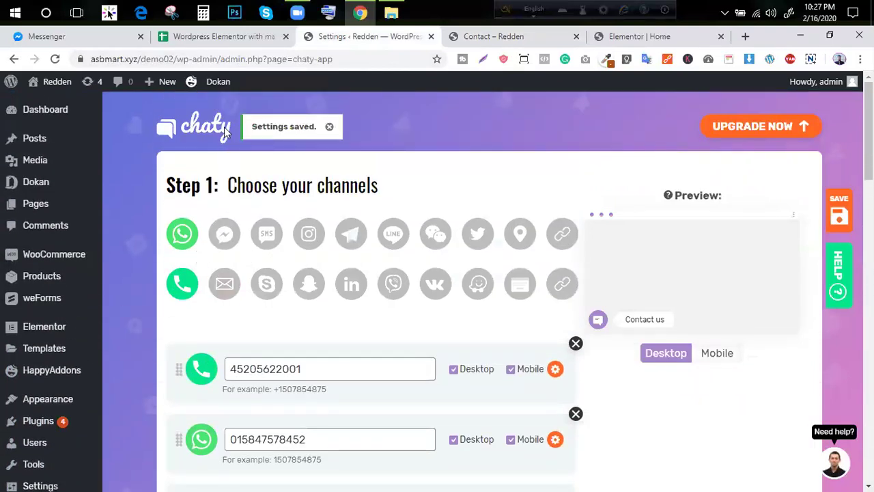
{"action": "left_click", "coordinate": [28, 424]}
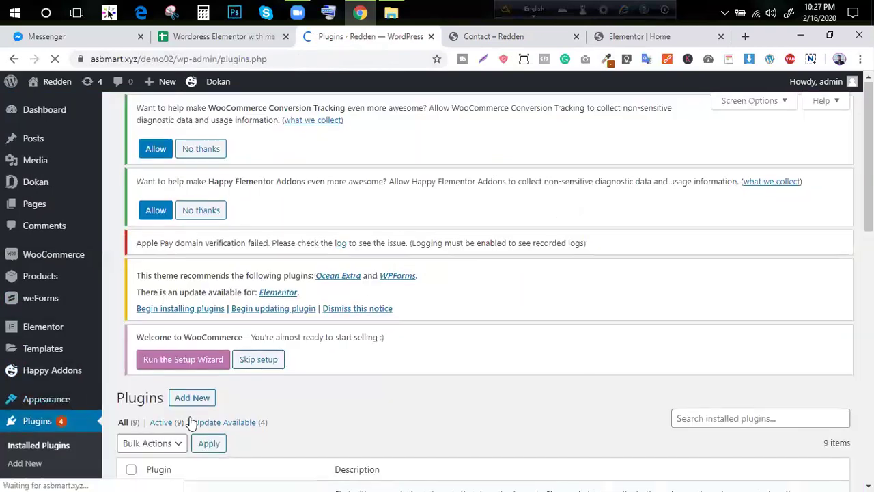
{"action": "scroll", "coordinate": [234, 275], "scroll_direction": "down", "scroll_amount": 5}
{"action": "scroll", "coordinate": [236, 270], "scroll_direction": "down", "scroll_amount": 6}
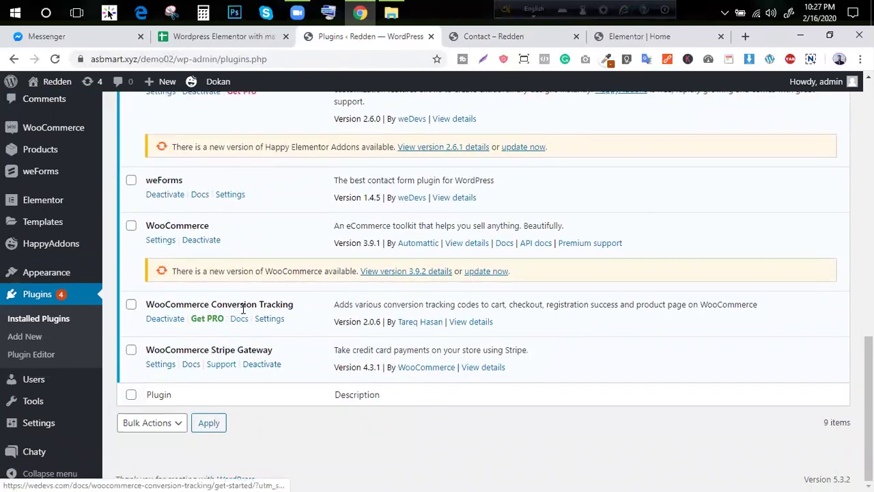
{"action": "scroll", "coordinate": [242, 312], "scroll_direction": "up", "scroll_amount": 2}
{"action": "scroll", "coordinate": [242, 312], "scroll_direction": "up", "scroll_amount": 3}
{"action": "scroll", "coordinate": [243, 312], "scroll_direction": "down", "scroll_amount": 1}
{"action": "scroll", "coordinate": [242, 312], "scroll_direction": "up", "scroll_amount": 1}
{"action": "double_click", "coordinate": [158, 112]}
{"action": "right_click", "coordinate": [158, 112]}
Search Google for 'Chaty' and open its Floating Chat Widget page on WordPress.org
{"action": "left_click", "coordinate": [190, 135]}
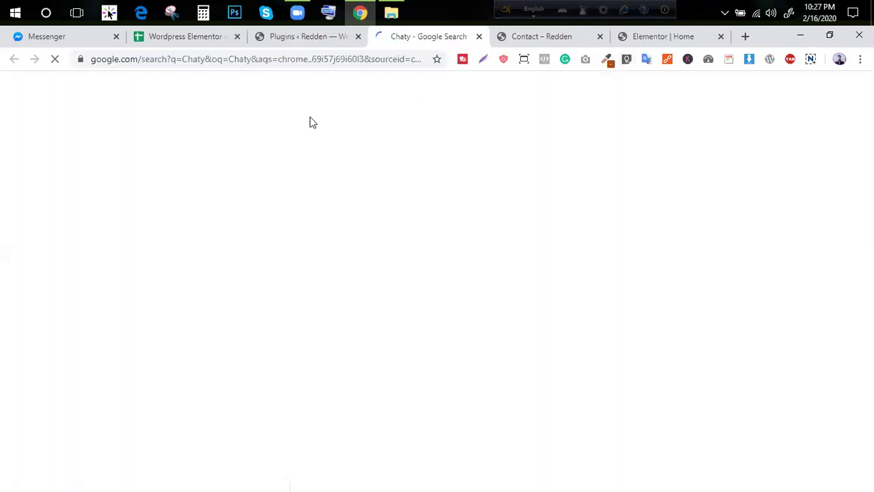
{"action": "left_click", "coordinate": [246, 105]}
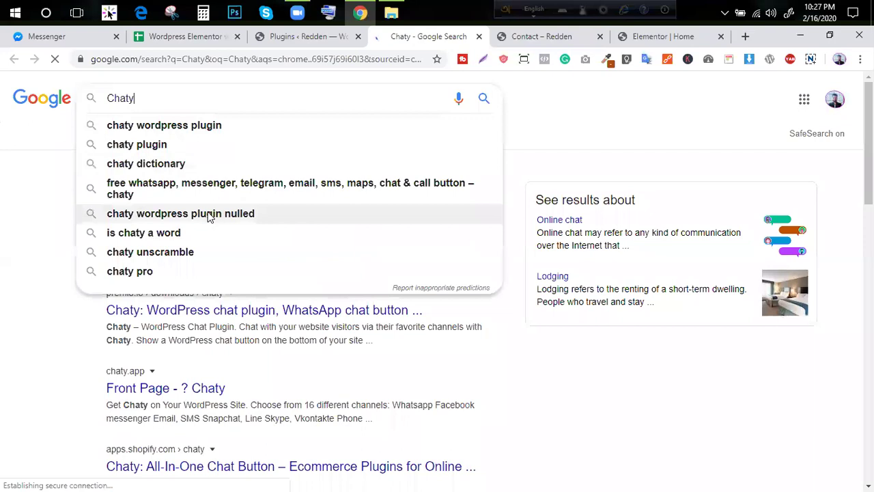
{"action": "left_click", "coordinate": [100, 303]}
{"action": "left_click", "coordinate": [196, 206]}
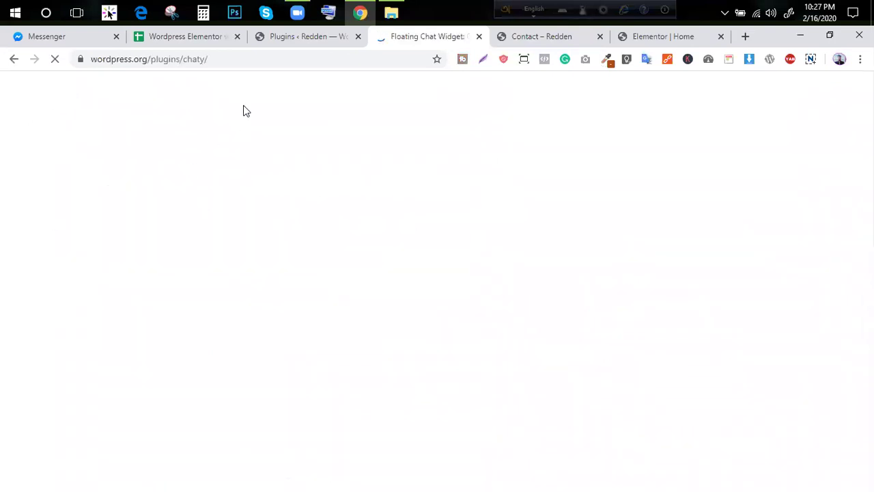
{"action": "scroll", "coordinate": [426, 253], "scroll_direction": "down", "scroll_amount": 3}
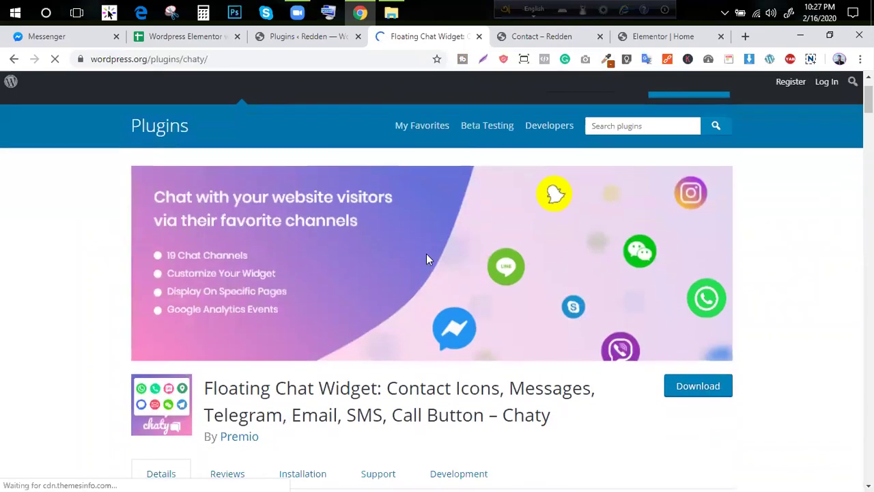
{"action": "scroll", "coordinate": [649, 331], "scroll_direction": "up", "scroll_amount": 1}
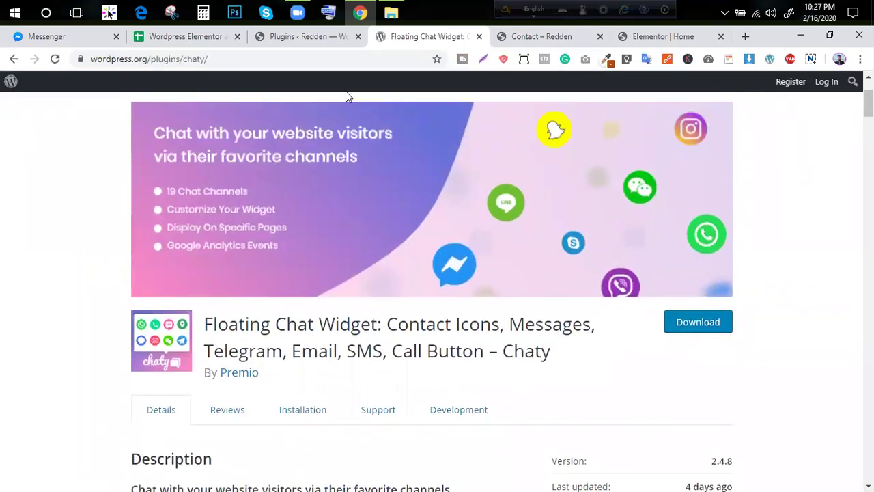
Back in the Redden admin, collapse the sidebar and open Chaty > Settings
{"action": "left_click", "coordinate": [297, 44]}
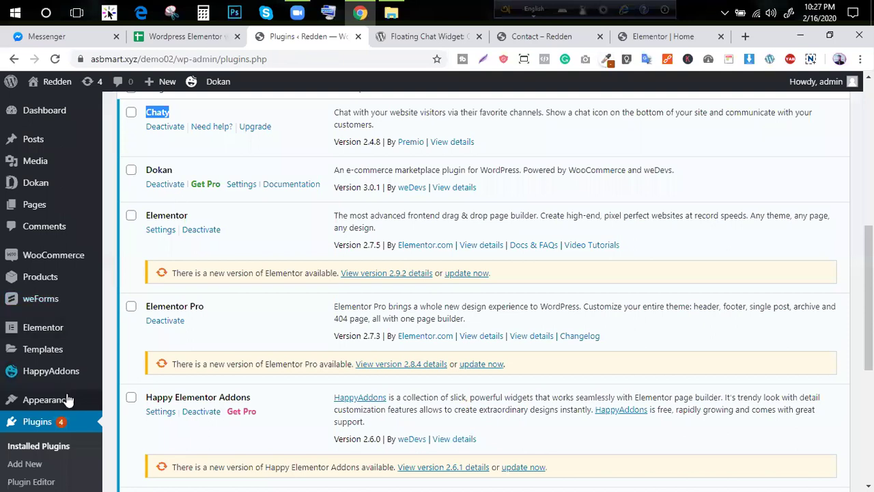
{"action": "scroll", "coordinate": [54, 342], "scroll_direction": "down", "scroll_amount": 2}
{"action": "scroll", "coordinate": [41, 437], "scroll_direction": "down", "scroll_amount": 1}
{"action": "left_click", "coordinate": [38, 471]}
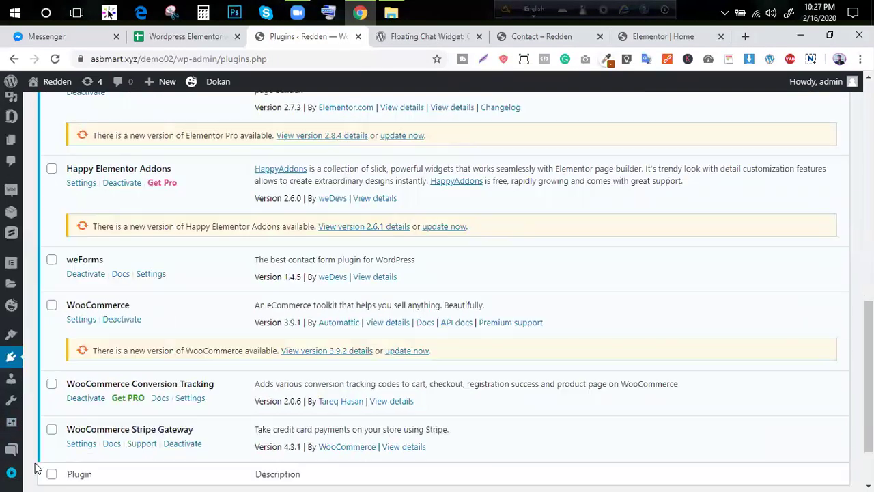
{"action": "left_click", "coordinate": [12, 468]}
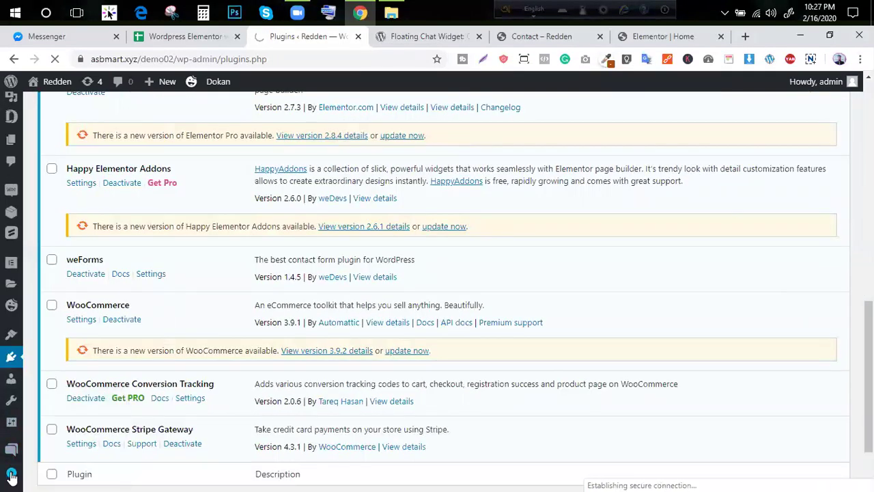
{"action": "left_click", "coordinate": [10, 474]}
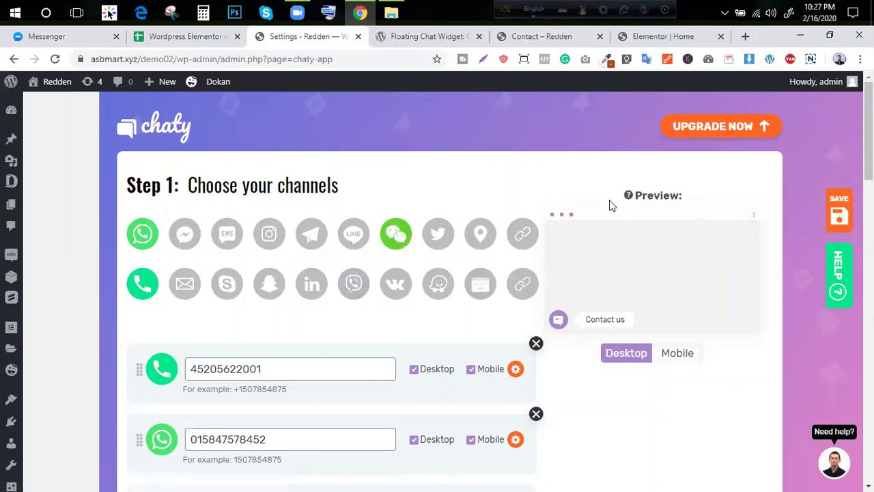
Select the Viber and LinkedIn channels, then review the Pro plans at $25, $59 and $99
{"action": "left_click", "coordinate": [354, 284]}
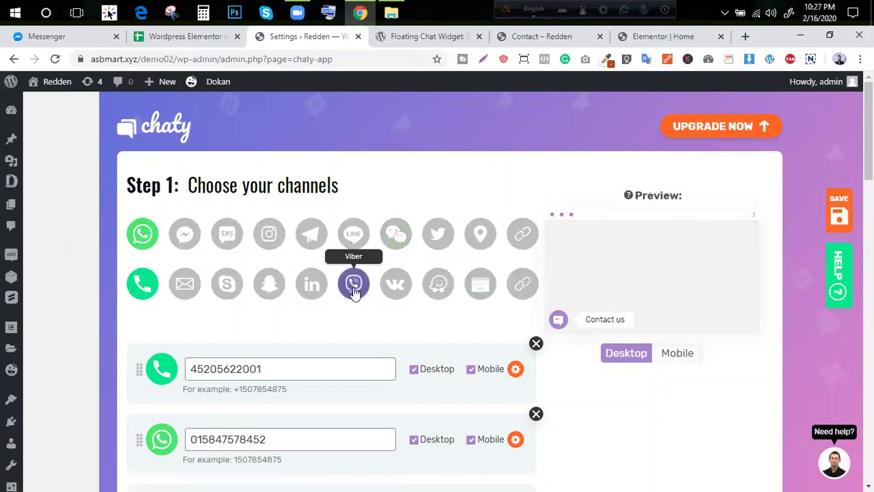
{"action": "left_click", "coordinate": [312, 290]}
{"action": "left_click", "coordinate": [409, 348]}
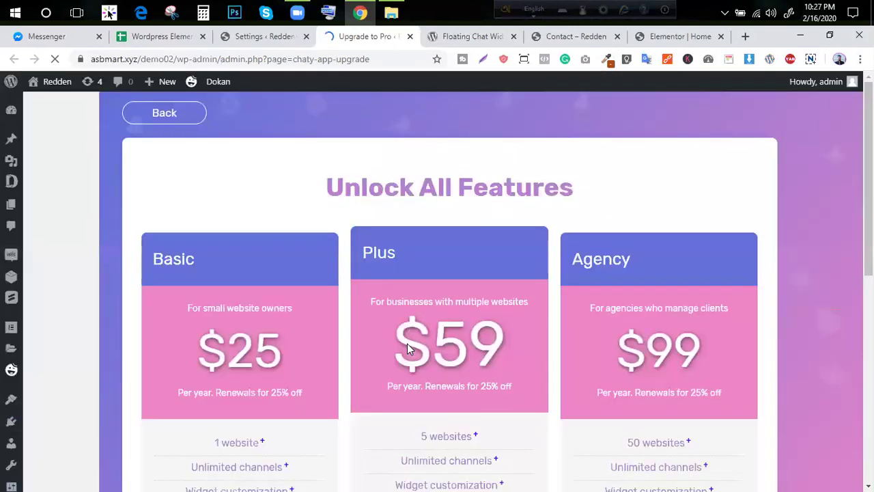
{"action": "scroll", "coordinate": [271, 338], "scroll_direction": "down", "scroll_amount": 5}
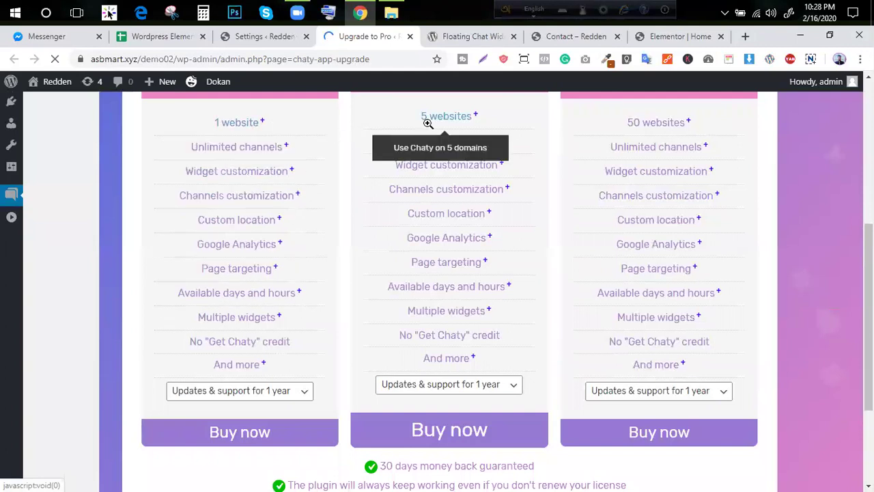
{"action": "scroll", "coordinate": [572, 239], "scroll_direction": "down", "scroll_amount": 2}
{"action": "left_click", "coordinate": [677, 286]}
{"action": "scroll", "coordinate": [220, 430], "scroll_direction": "up", "scroll_amount": 5}
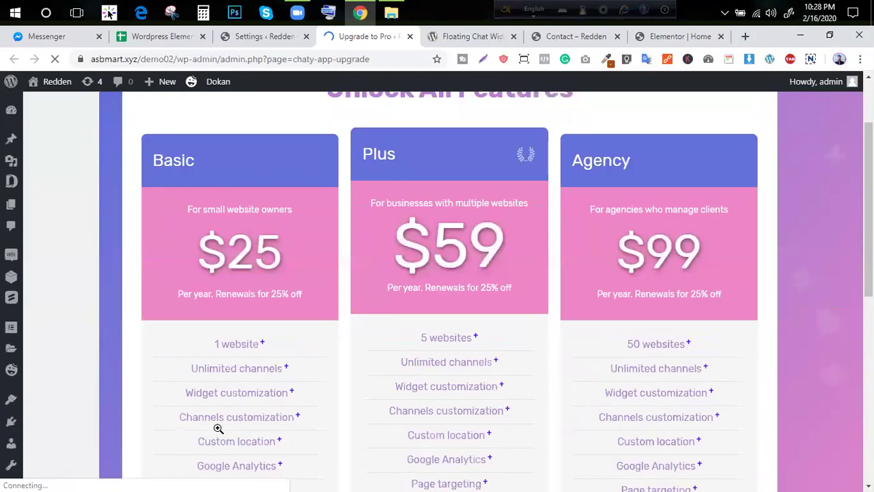
{"action": "scroll", "coordinate": [463, 445], "scroll_direction": "down", "scroll_amount": 3}
{"action": "scroll", "coordinate": [463, 445], "scroll_direction": "down", "scroll_amount": 4}
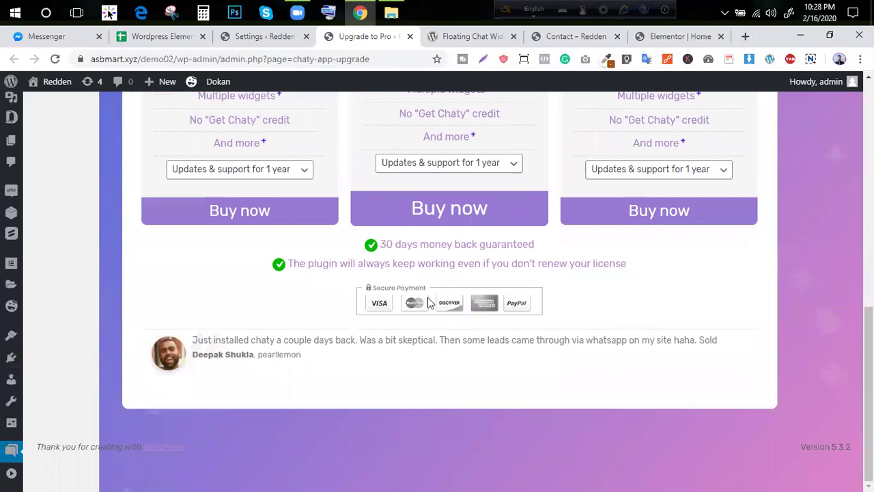
Select the 30-day money-back guarantee line, then return to the WordPress.org Chaty plugin page
{"action": "triple_click", "coordinate": [440, 247]}
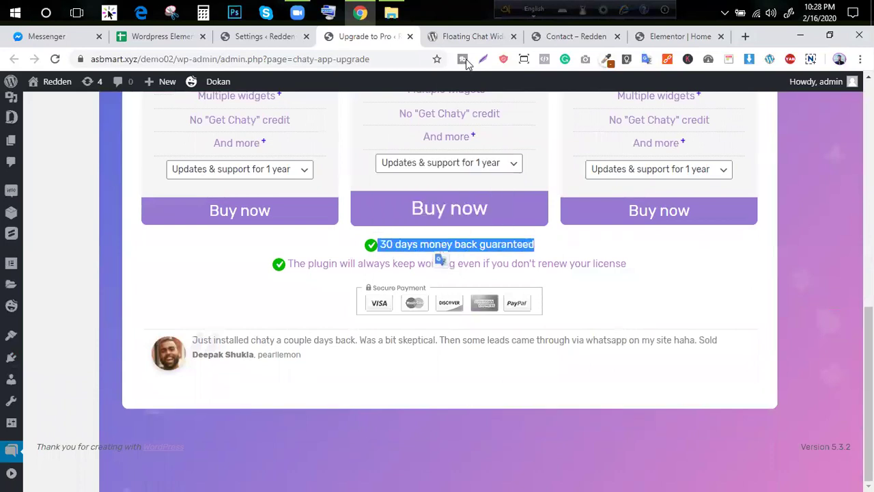
{"action": "left_click", "coordinate": [176, 41]}
{"action": "left_click", "coordinate": [369, 40]}
{"action": "left_click", "coordinate": [472, 39]}
{"action": "left_click", "coordinate": [569, 41]}
{"action": "left_click", "coordinate": [677, 39]}
{"action": "left_click", "coordinate": [550, 41]}
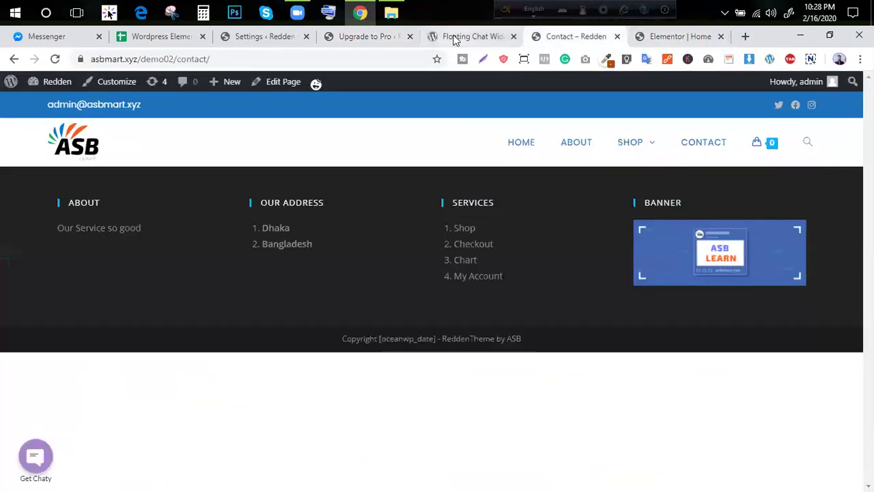
{"action": "left_click", "coordinate": [454, 41]}
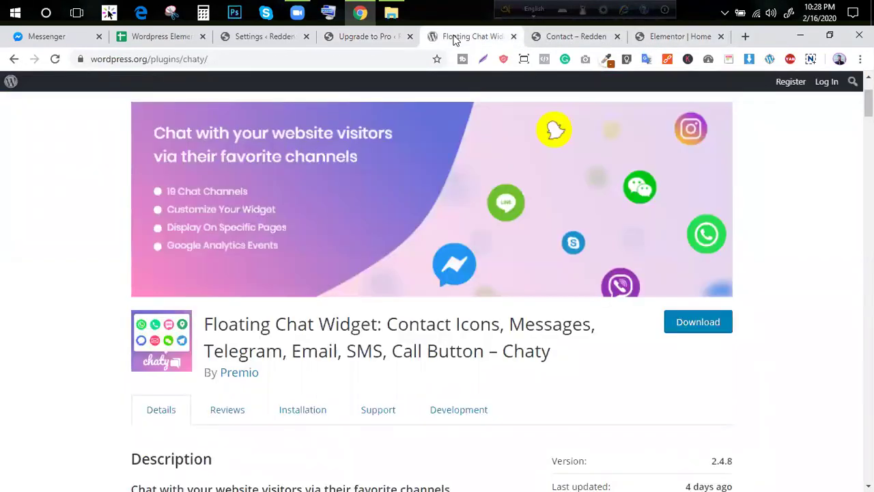